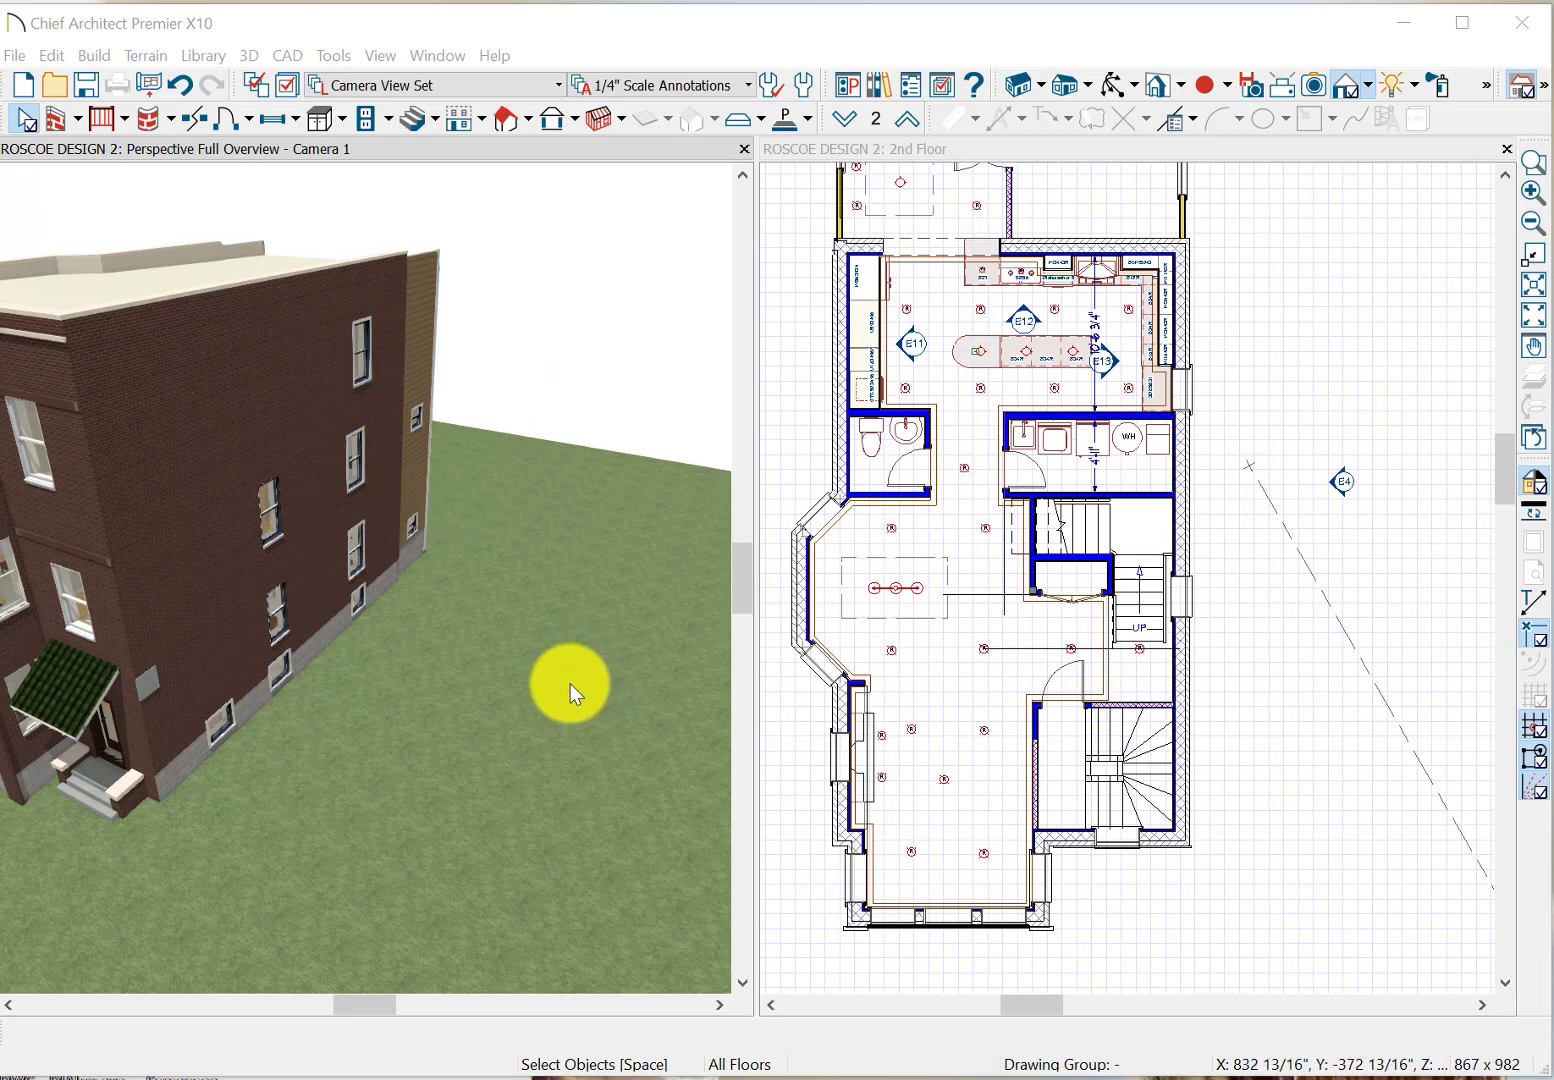
# Draw three connected straight exterior walls clockwise in a U-shape right of the 2nd-floor plan.
pyautogui.click(94, 55)
pyautogui.moveTo(103, 85)
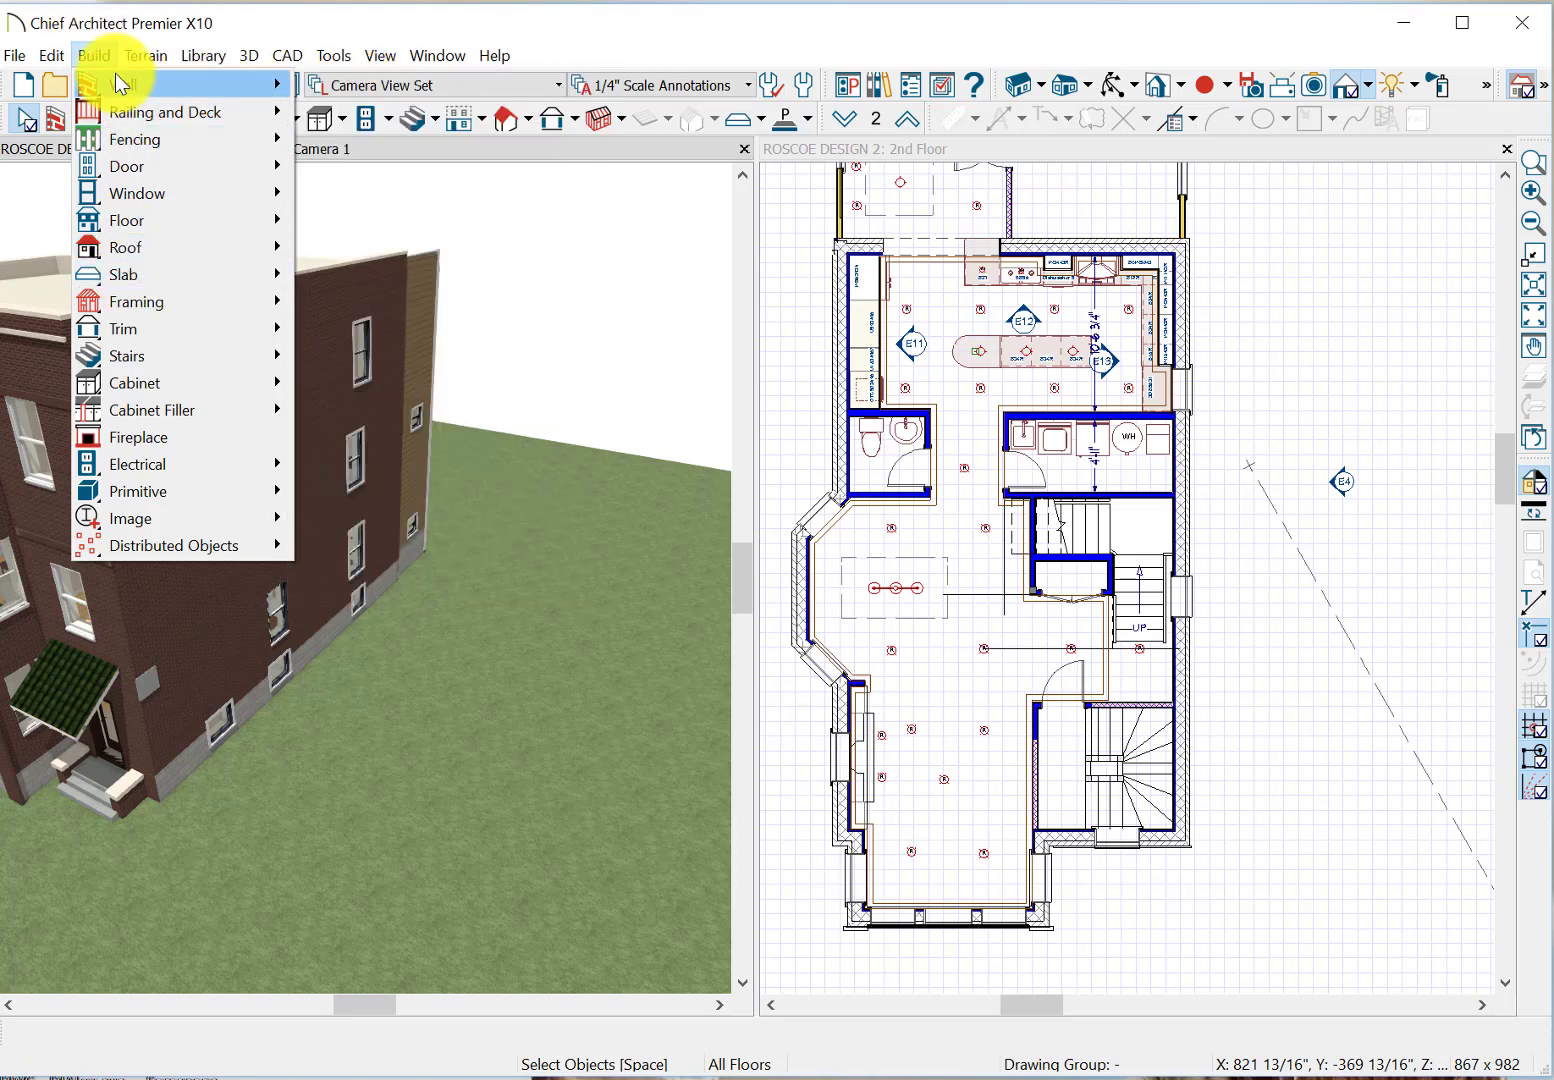
pyautogui.click(384, 90)
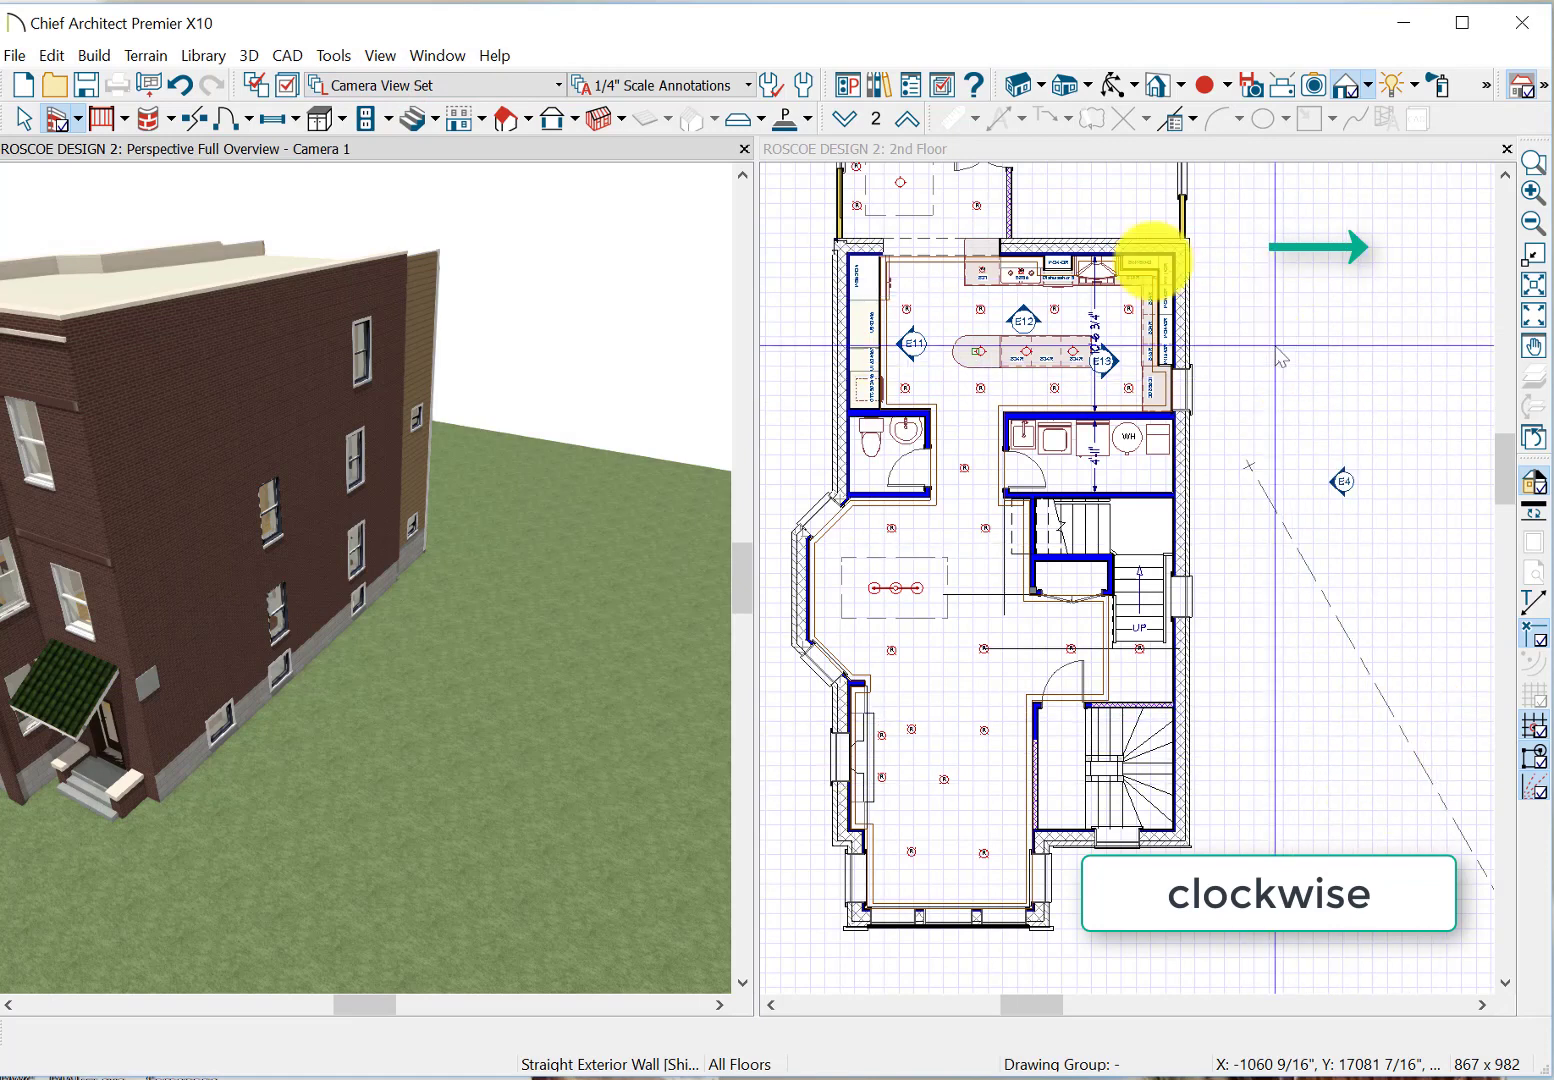
pyautogui.click(1246, 307)
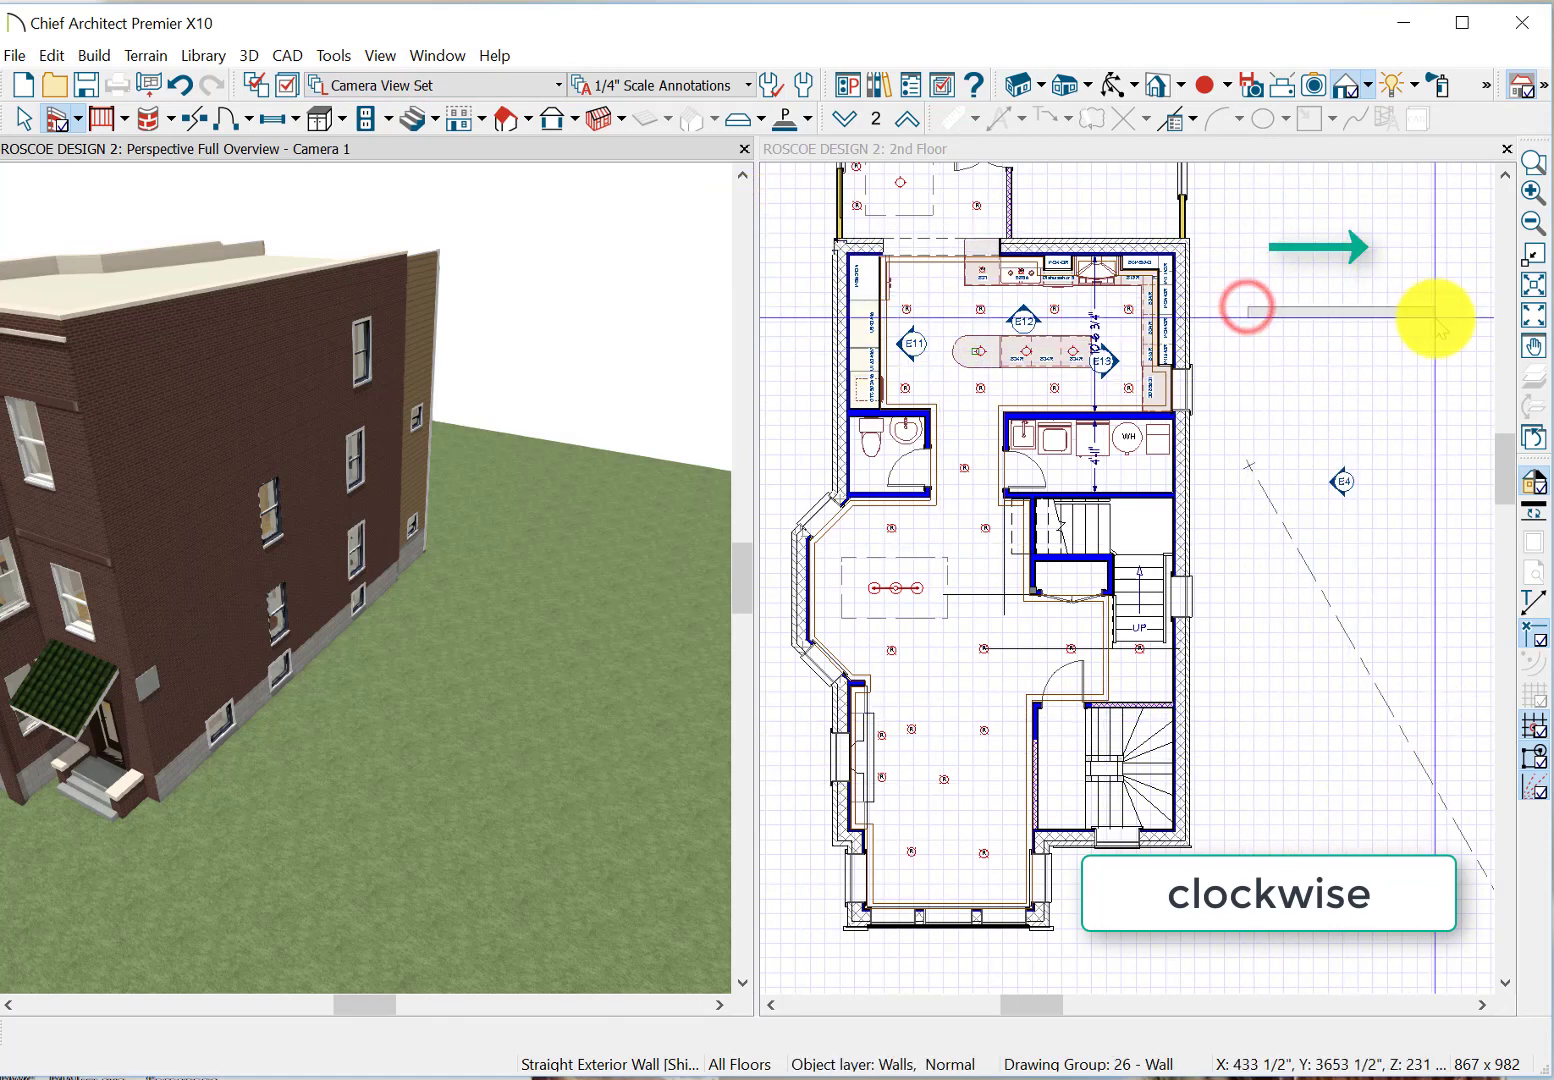
pyautogui.click(94, 55)
pyautogui.moveTo(250, 86)
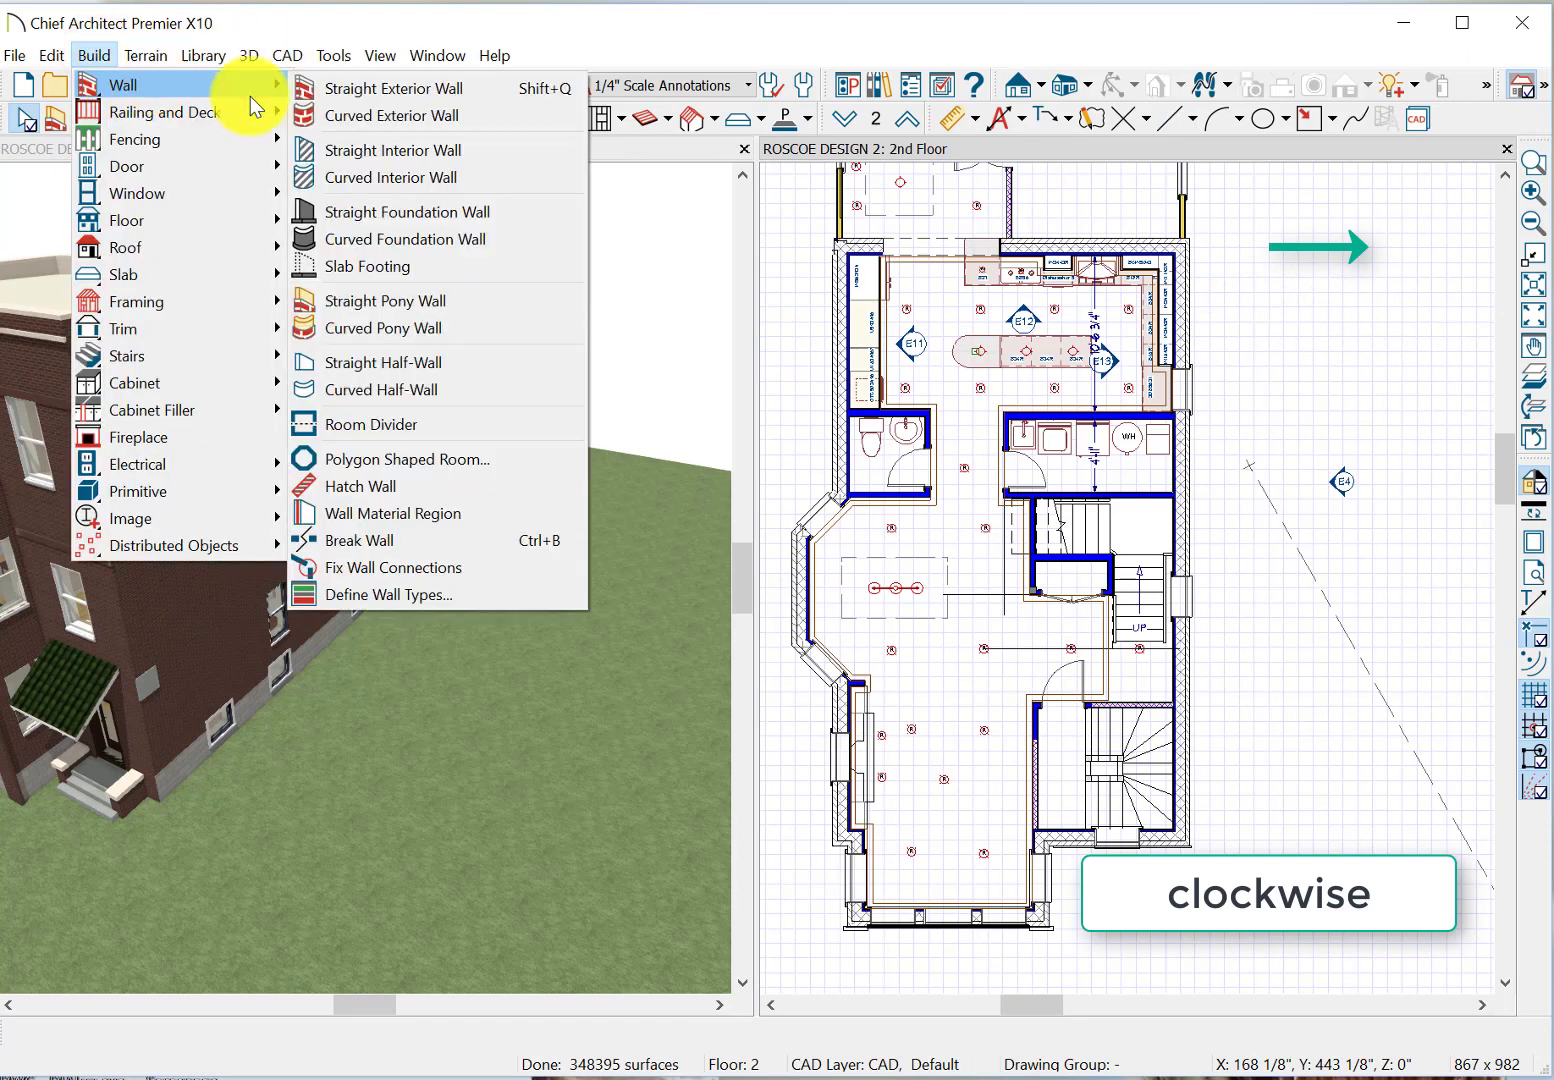
pyautogui.click(397, 97)
pyautogui.moveTo(1245, 328); pyautogui.dragTo(1450, 337)
pyautogui.moveTo(1450, 337)
pyautogui.mouseDown()
pyautogui.moveTo(1457, 493)
pyautogui.moveTo(1325, 503)
pyautogui.moveTo(1312, 482)
pyautogui.mouseUp()
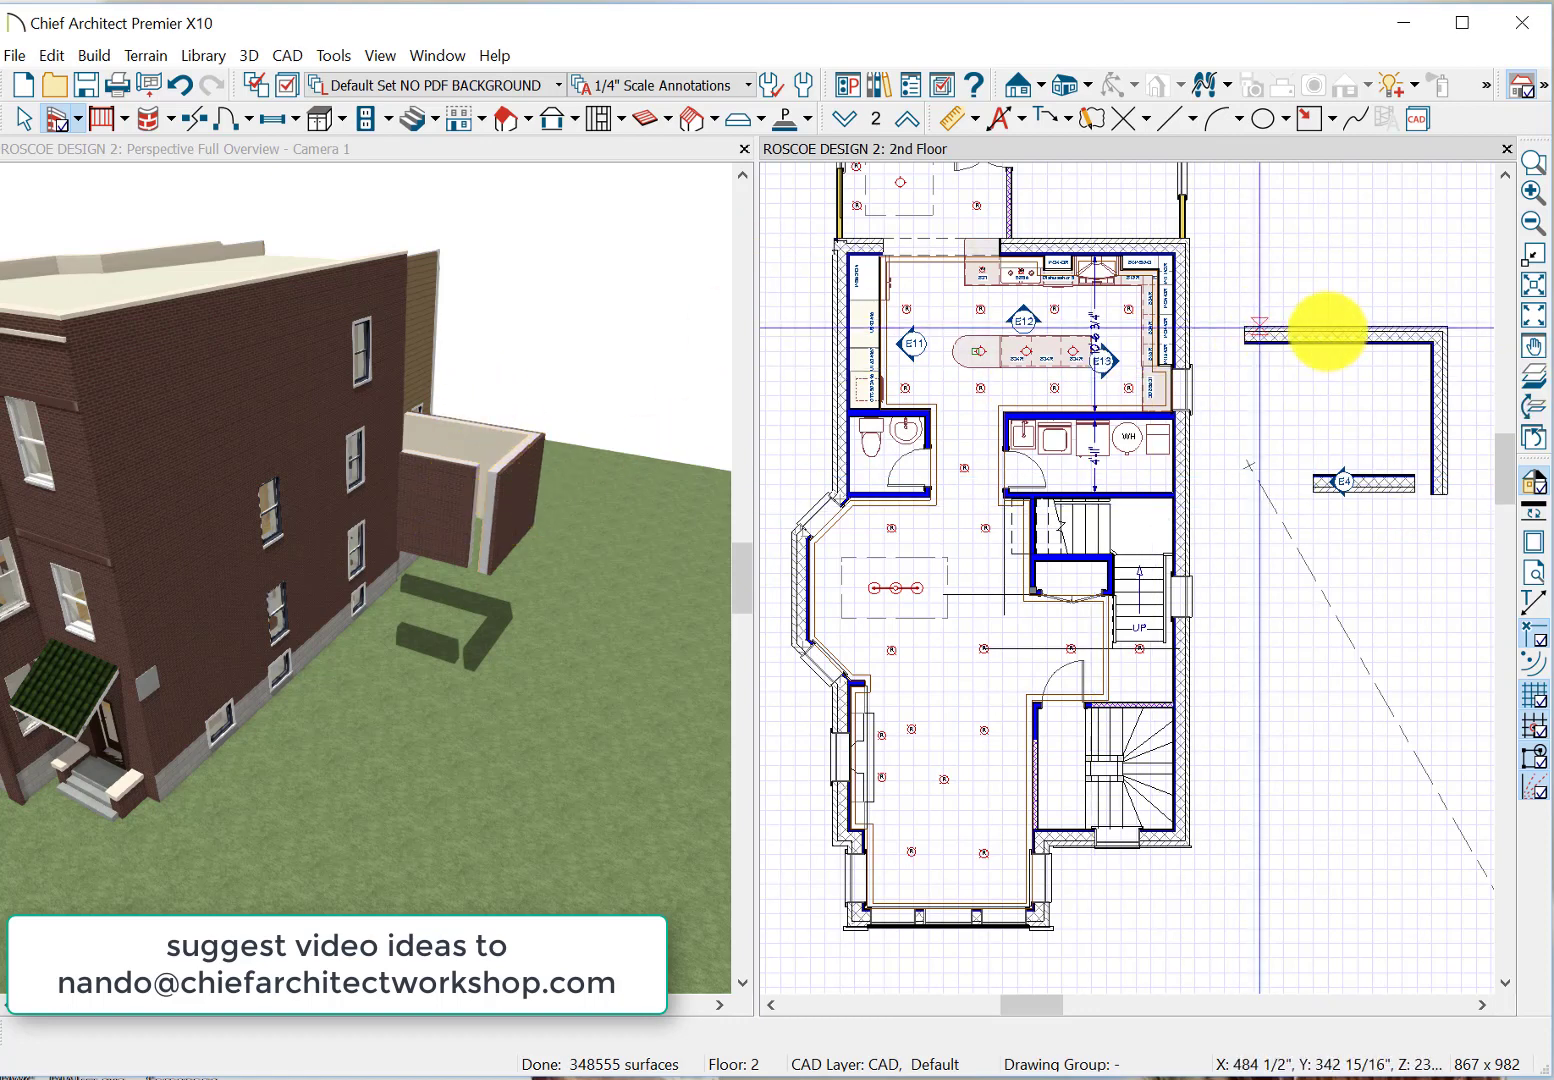
pyautogui.click(26, 120)
pyautogui.click(1301, 330)
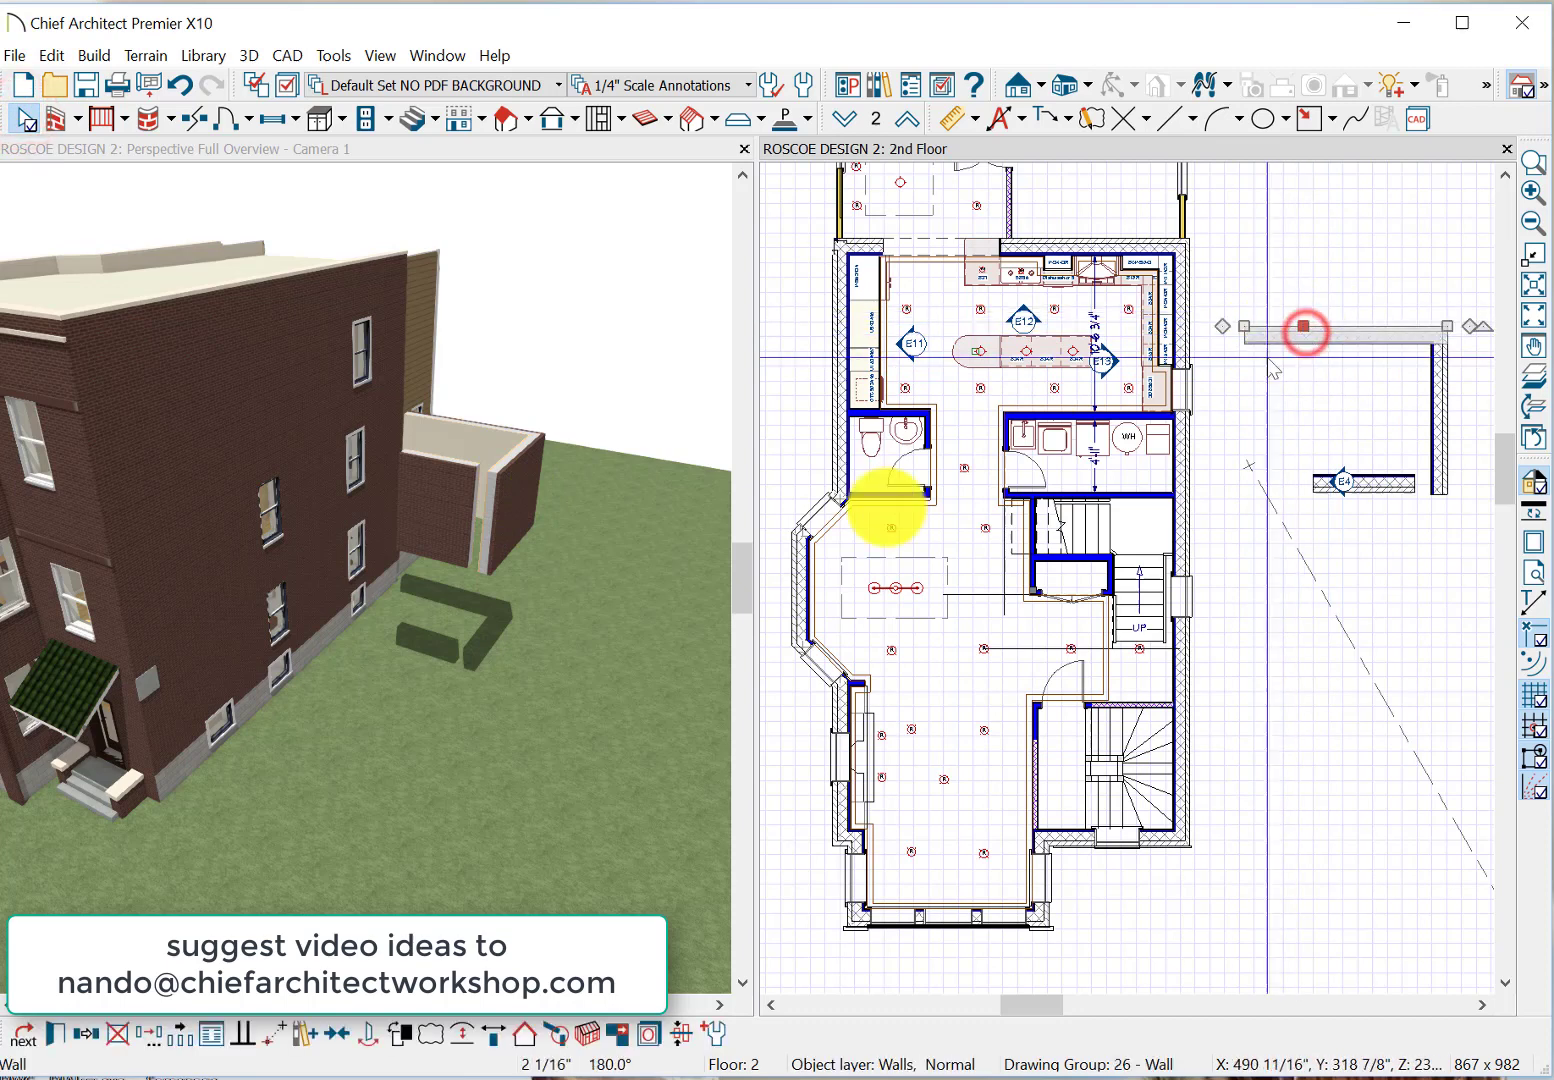
pyautogui.click(53, 1032)
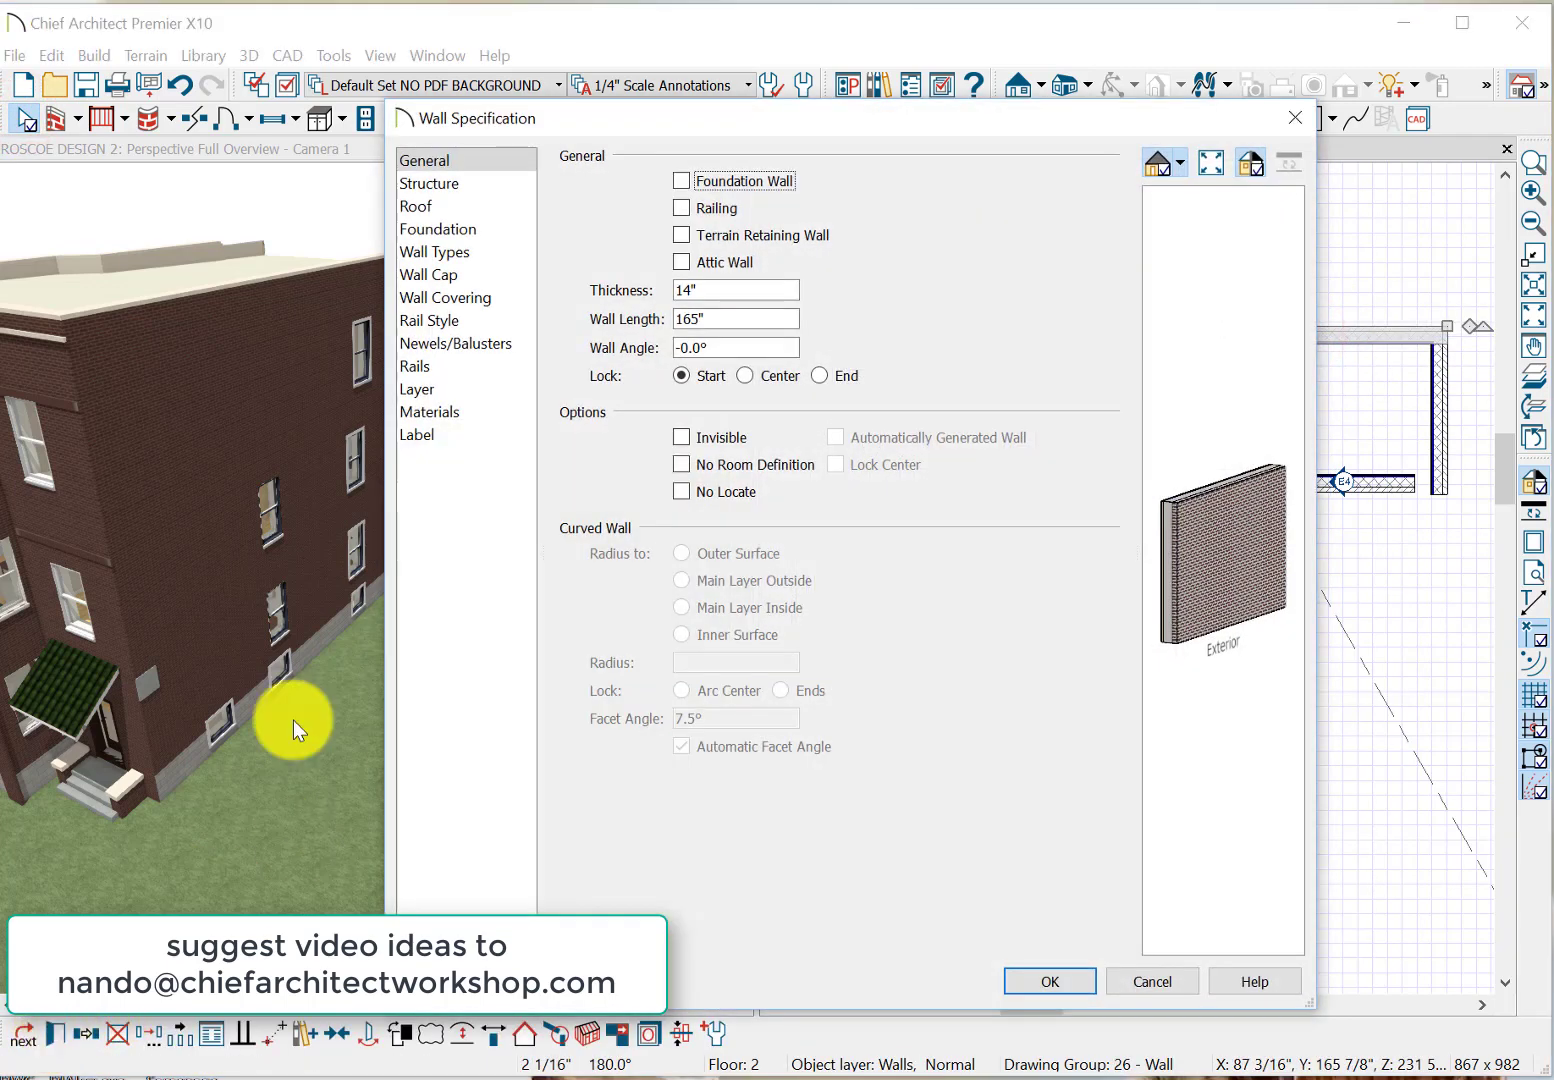
pyautogui.click(463, 255)
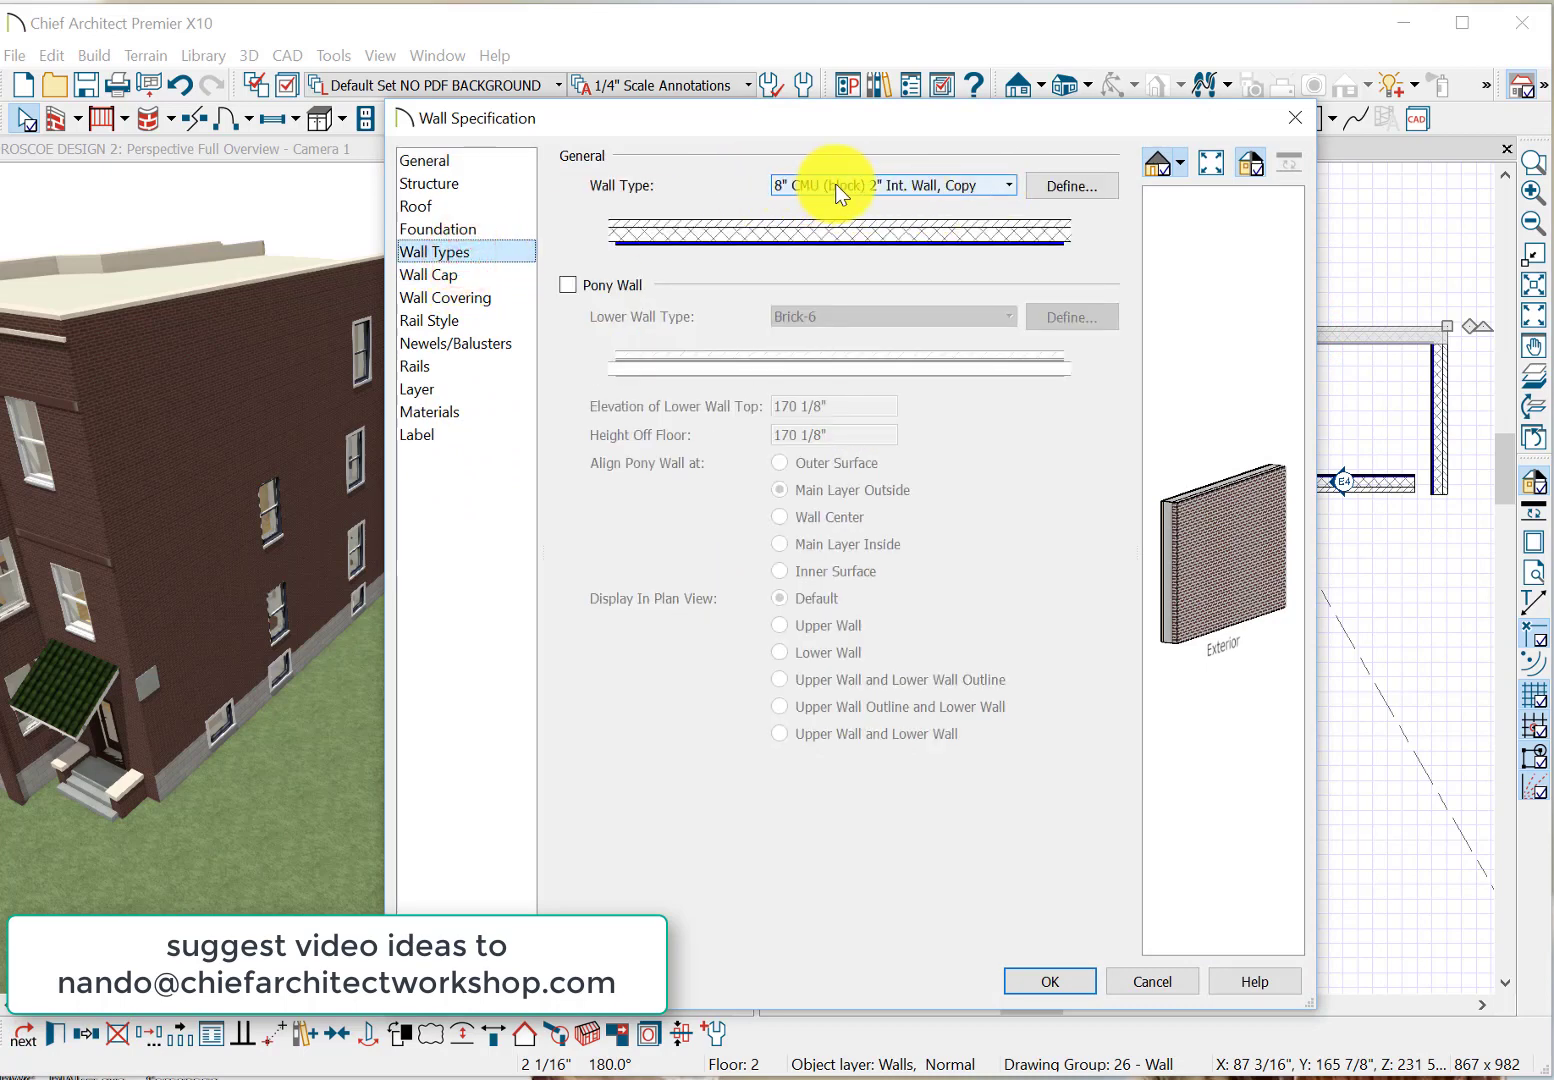
pyautogui.click(1068, 184)
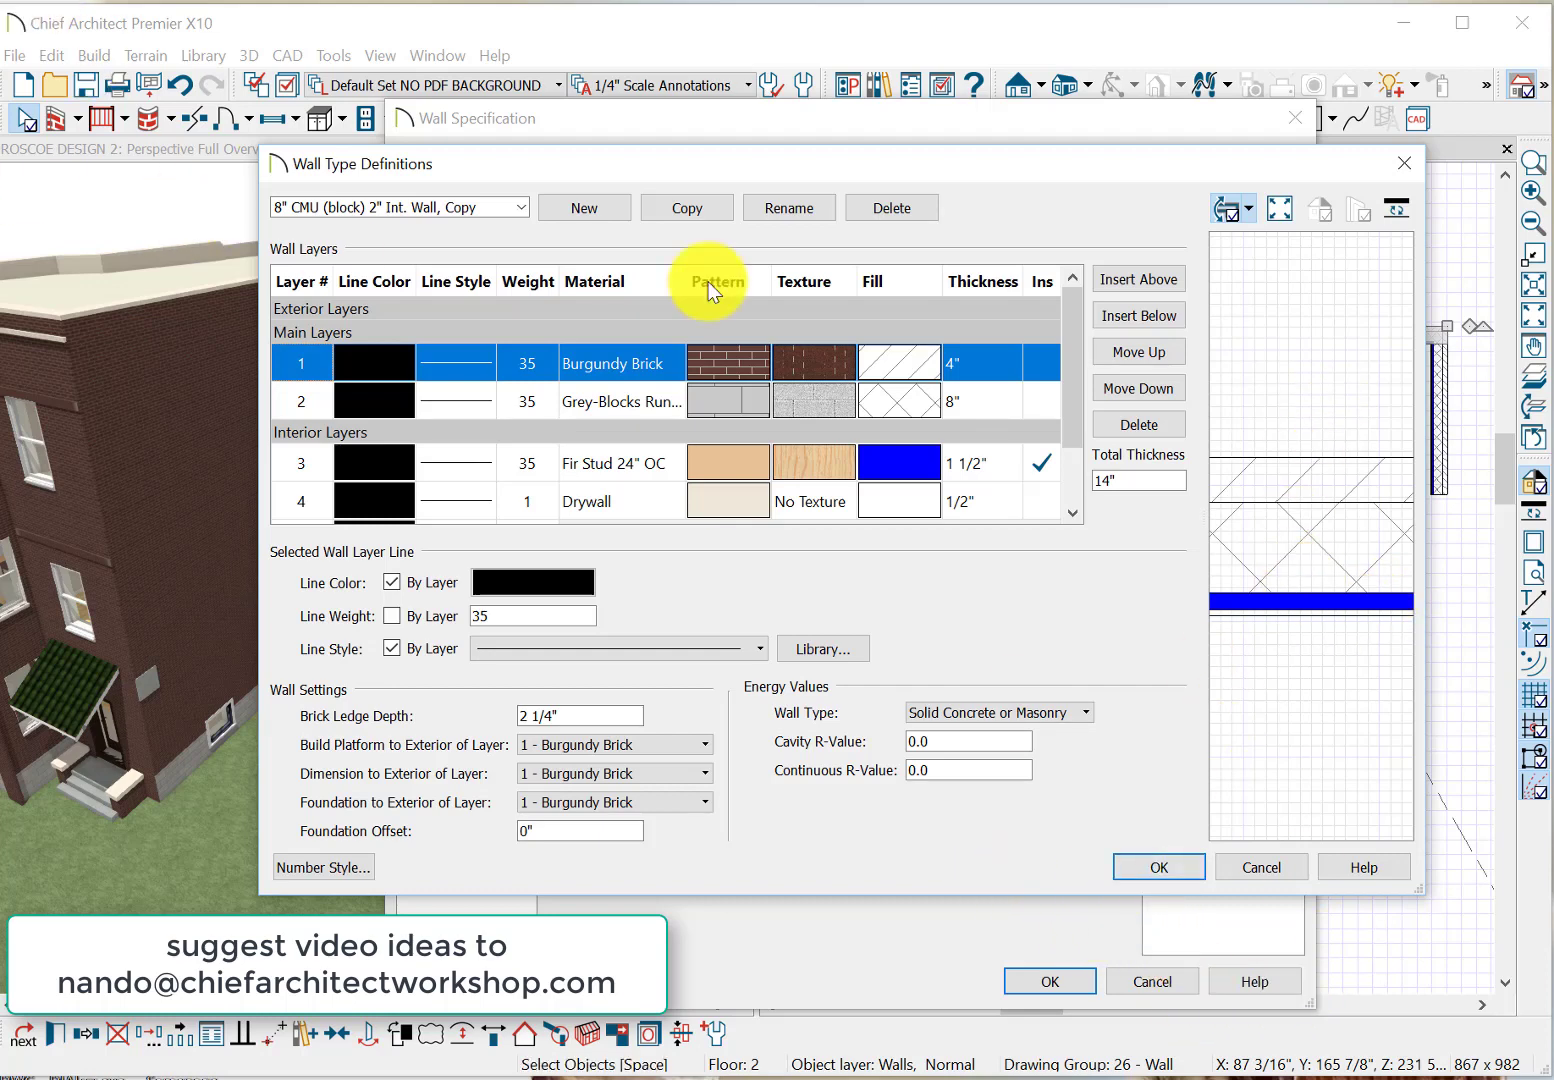
pyautogui.click(1169, 864)
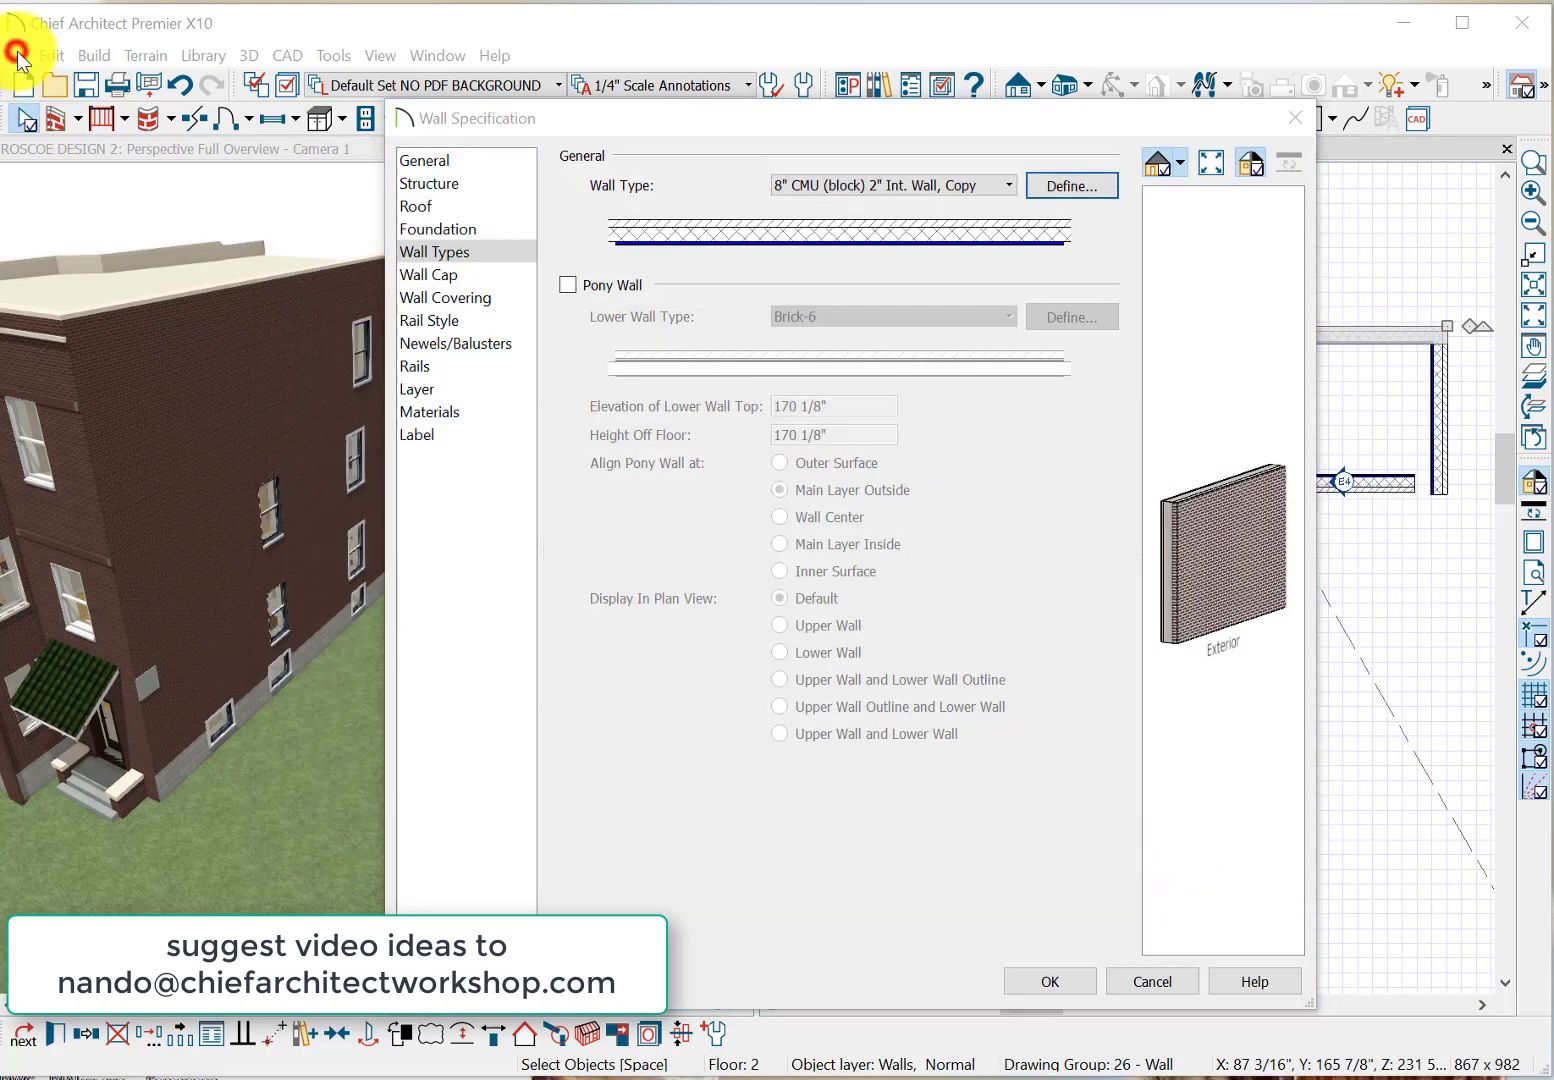
# Close the wall specification, deselect the wall, and open the plan's Default Settings.
pyautogui.click(1072, 983)
pyautogui.press('Escape')
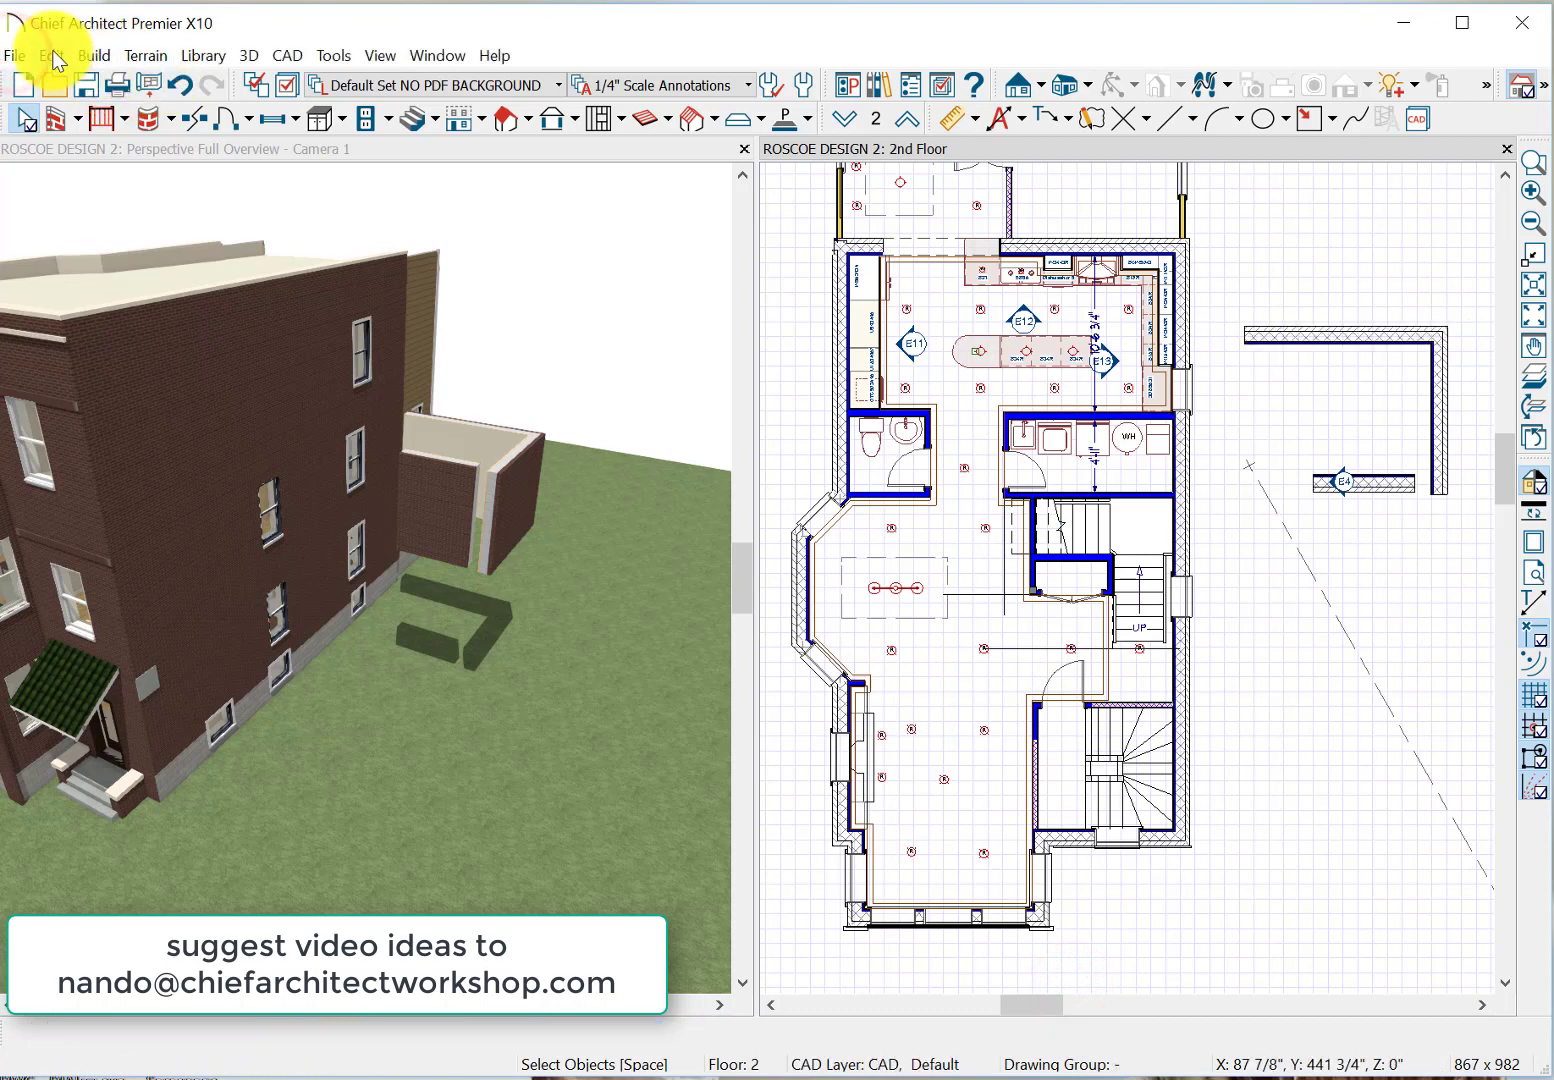
pyautogui.click(52, 55)
pyautogui.click(94, 55)
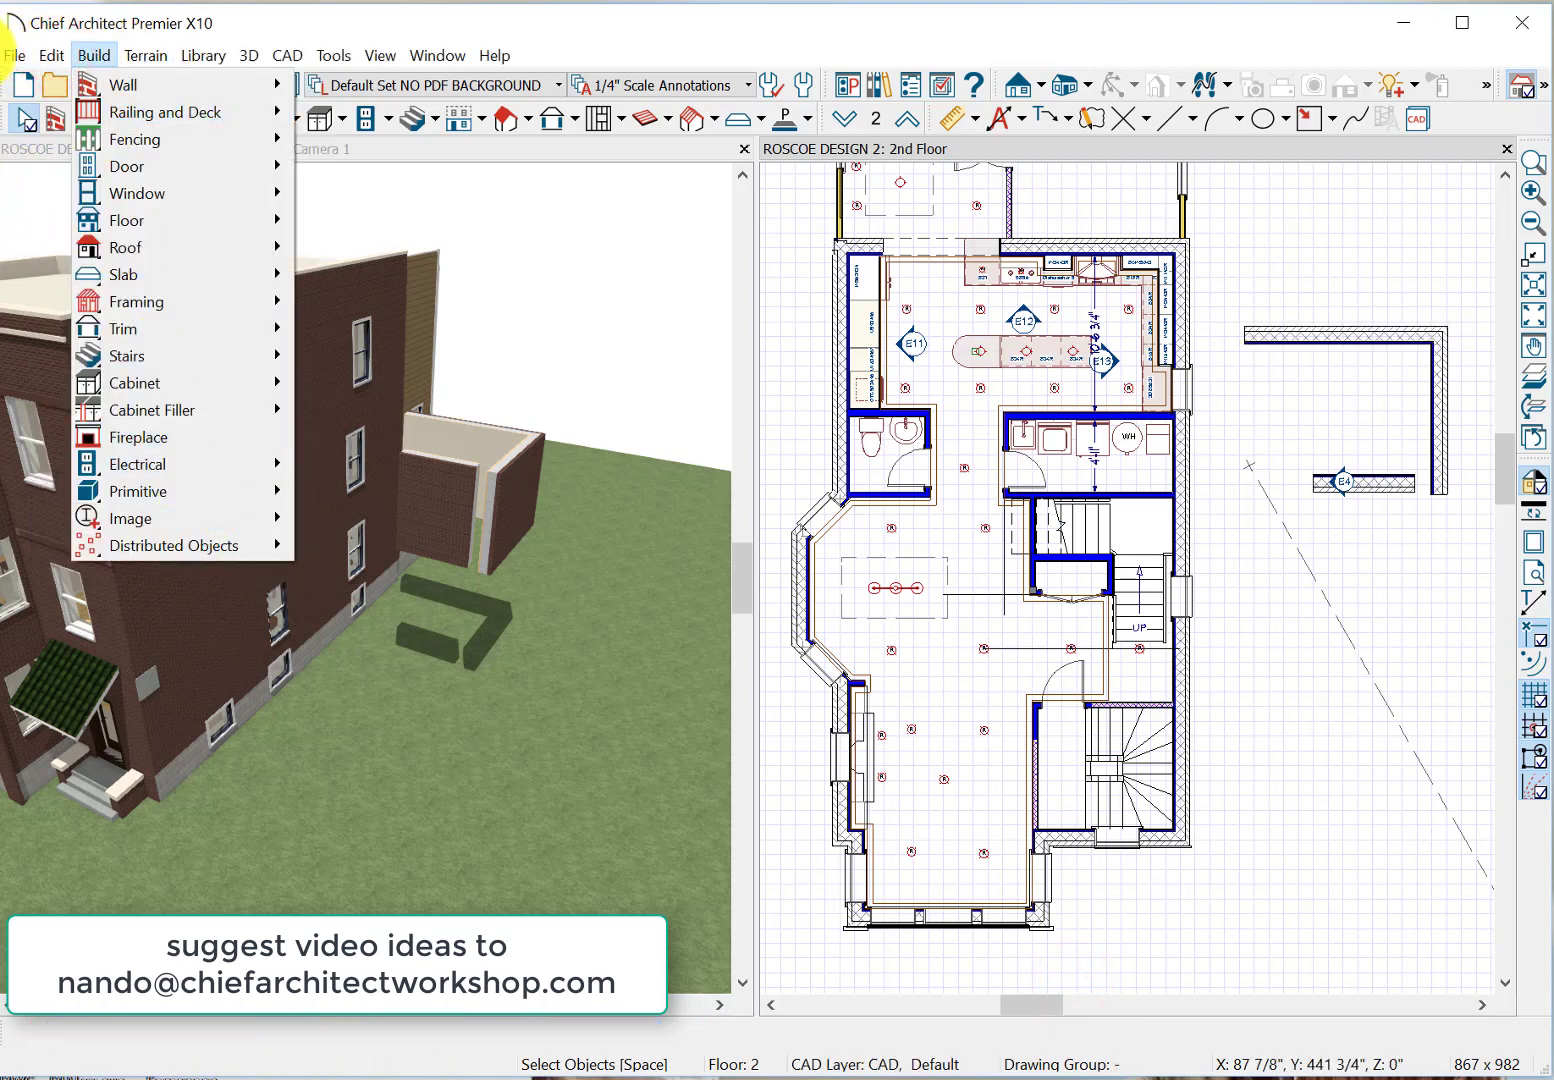
pyautogui.click(35, 26)
pyautogui.click(52, 55)
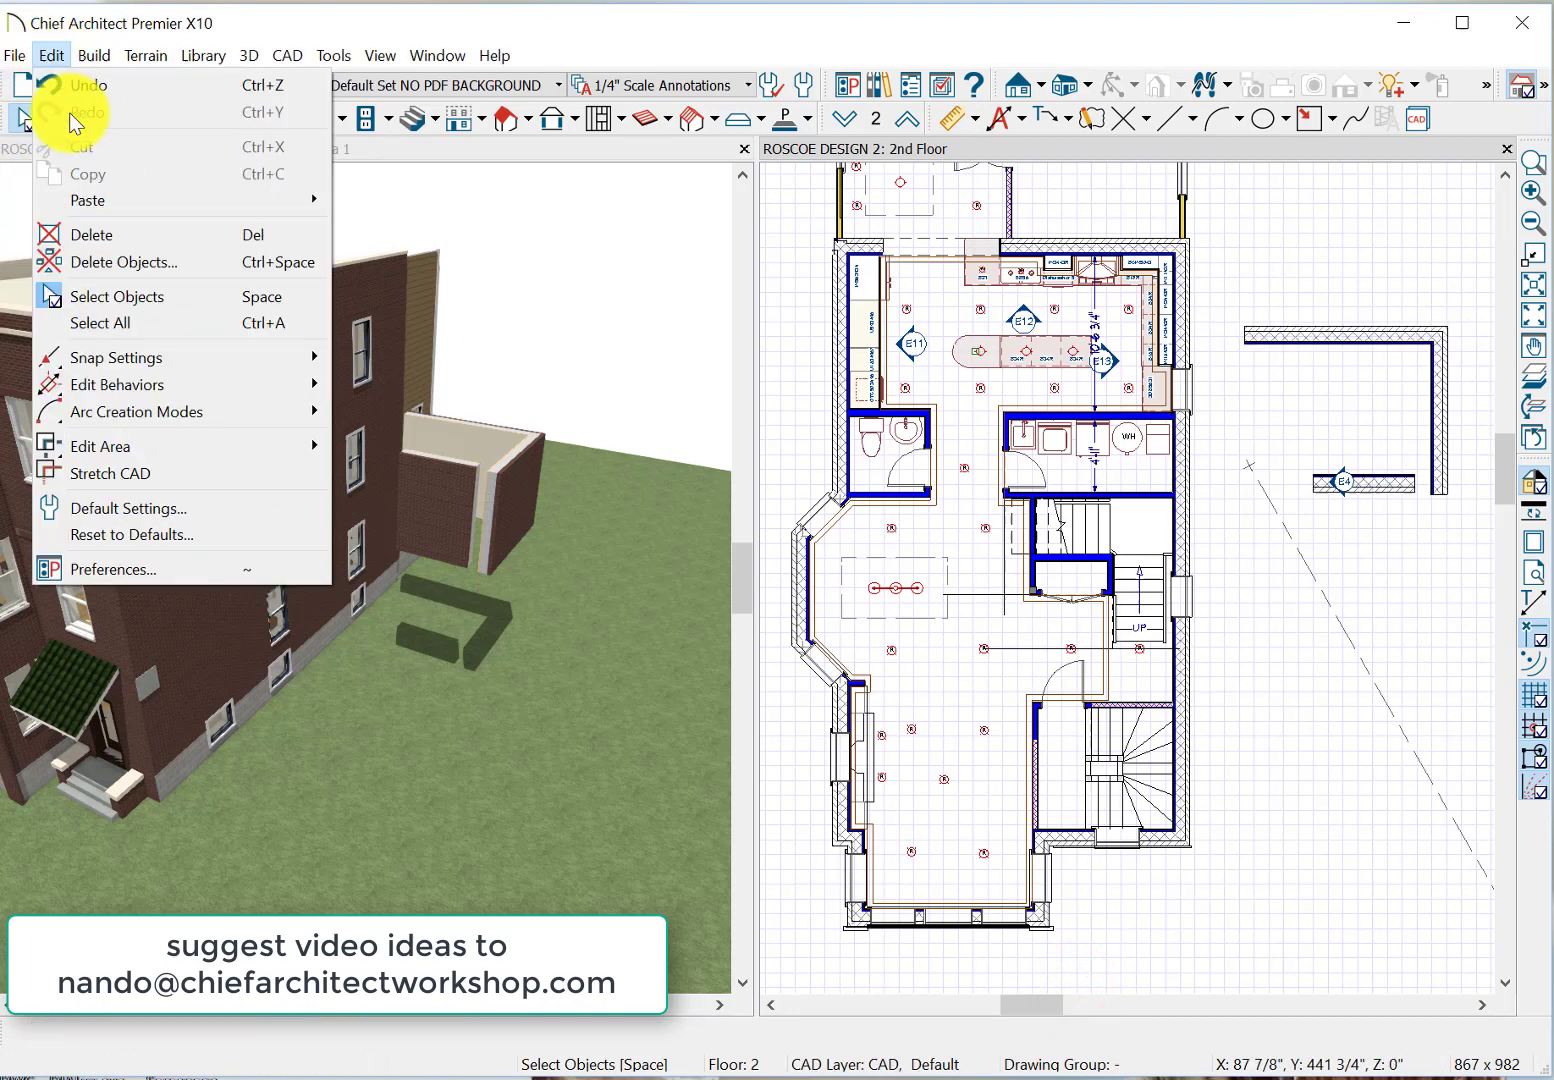
pyautogui.click(110, 510)
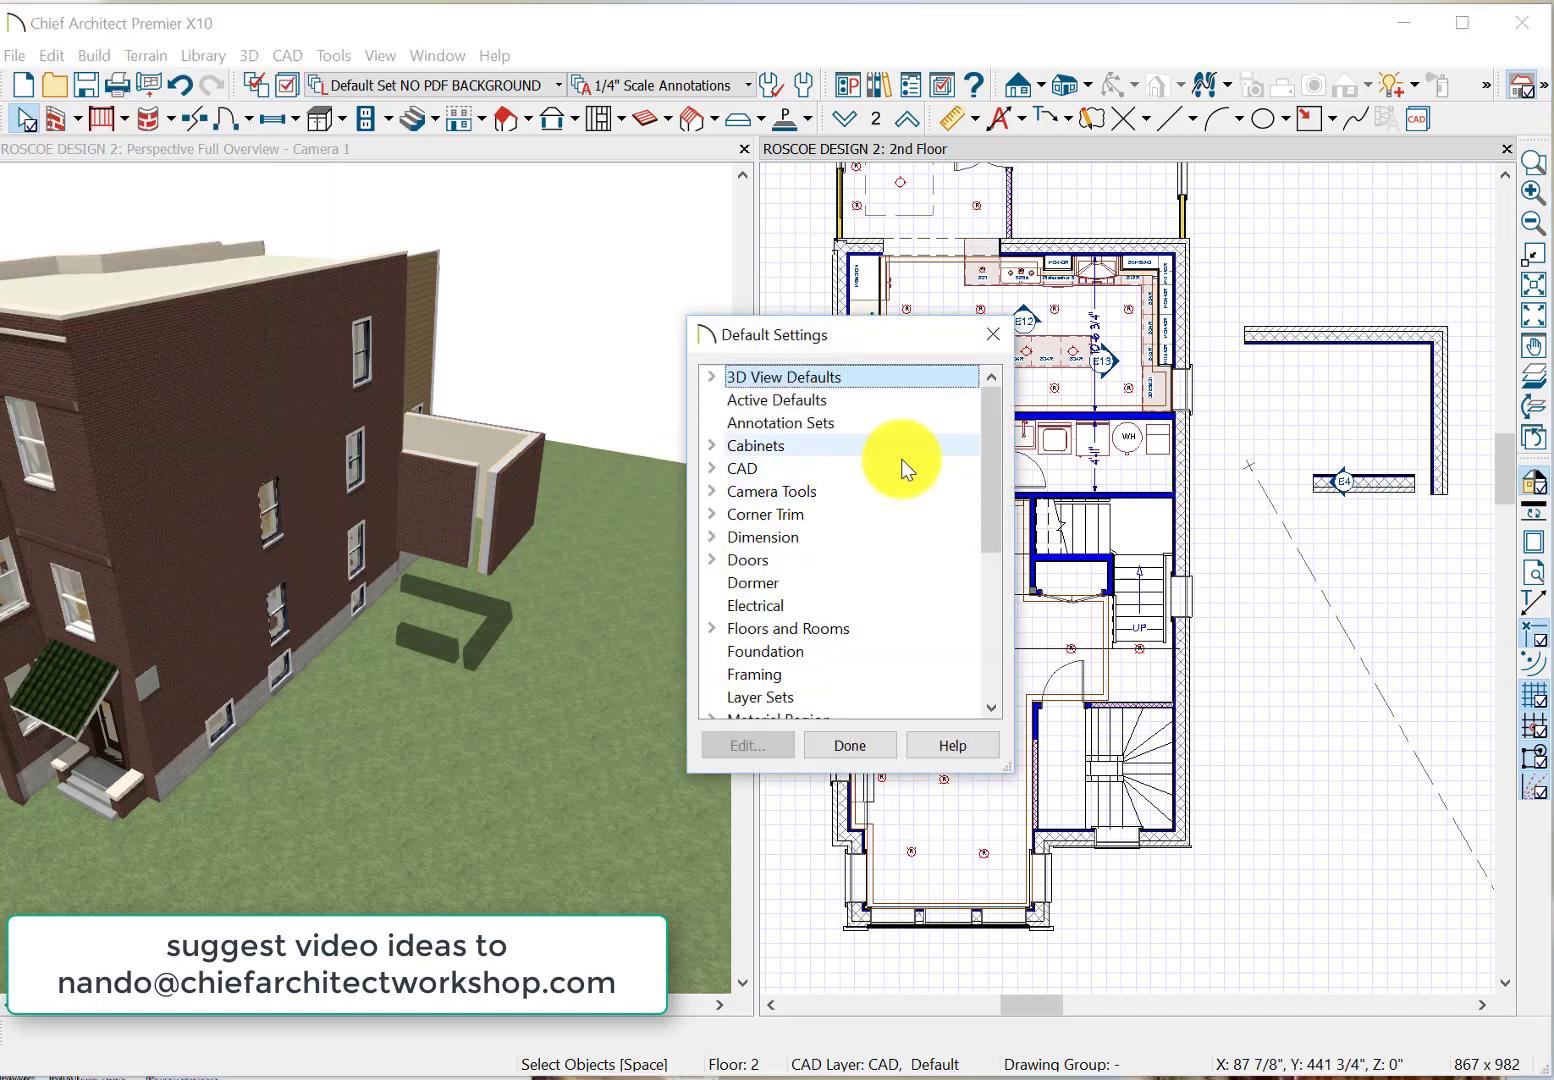
# Expand Walls and review the Exterior Wall default's wall type list, leaving it unchanged.
pyautogui.moveTo(990, 441); pyautogui.dragTo(1004, 588)
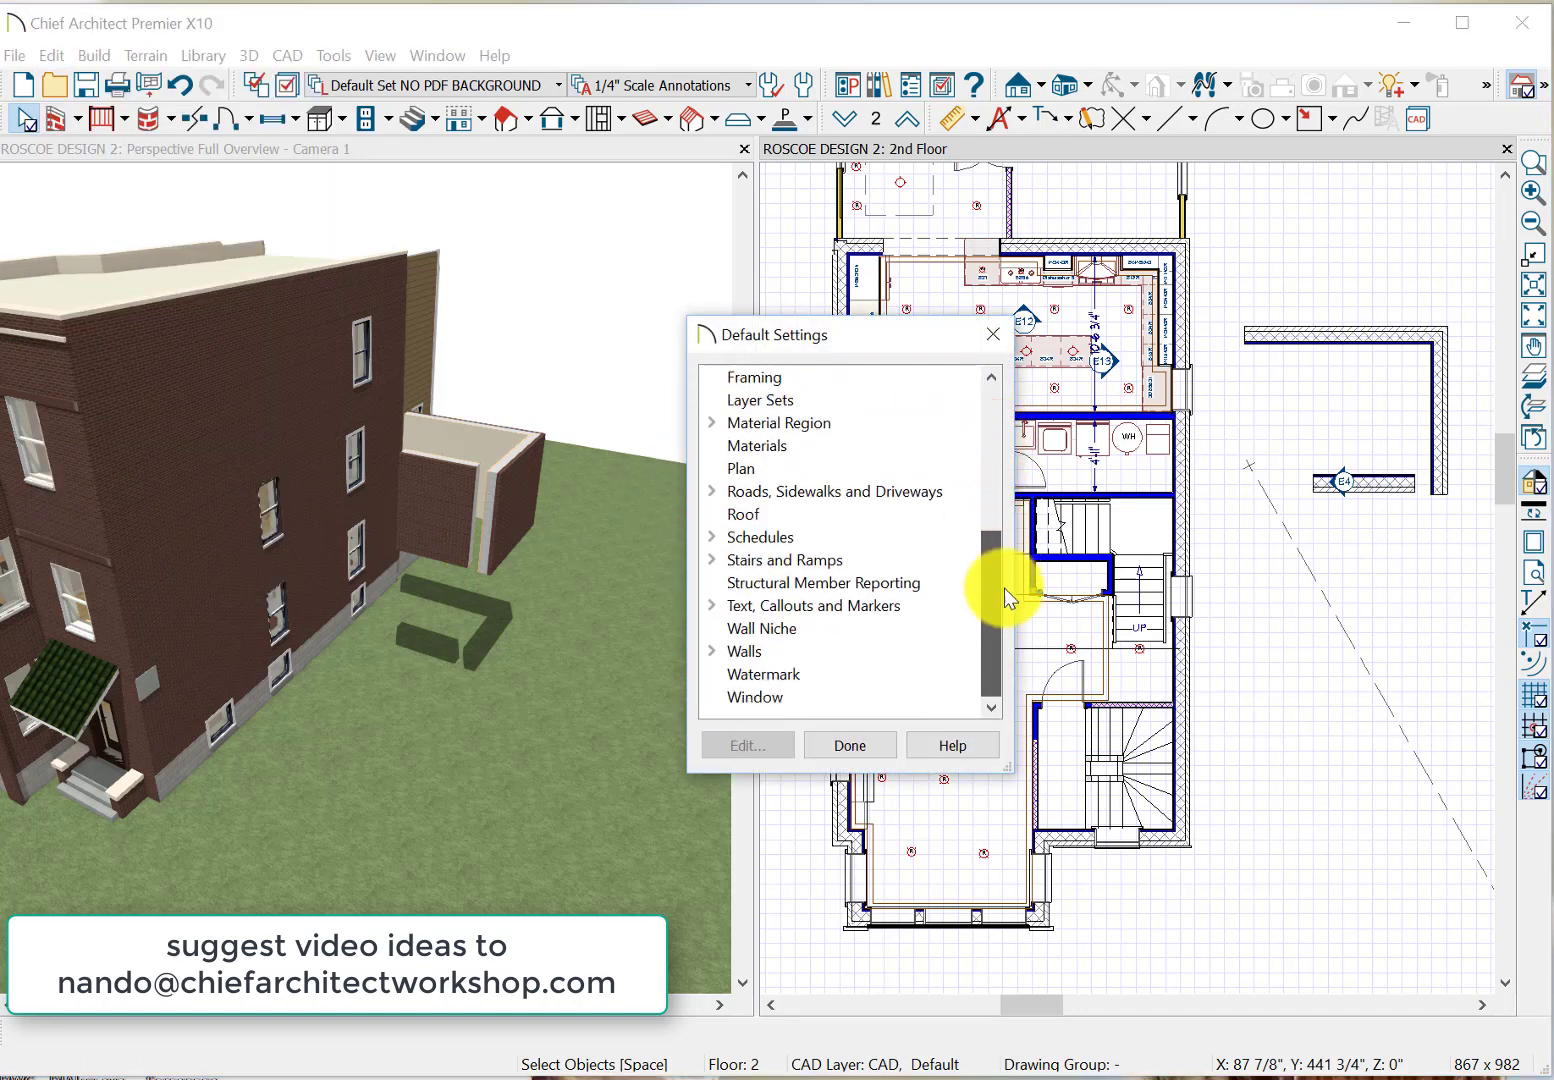
pyautogui.click(711, 651)
pyautogui.moveTo(994, 531); pyautogui.dragTo(1008, 592)
pyautogui.click(808, 518)
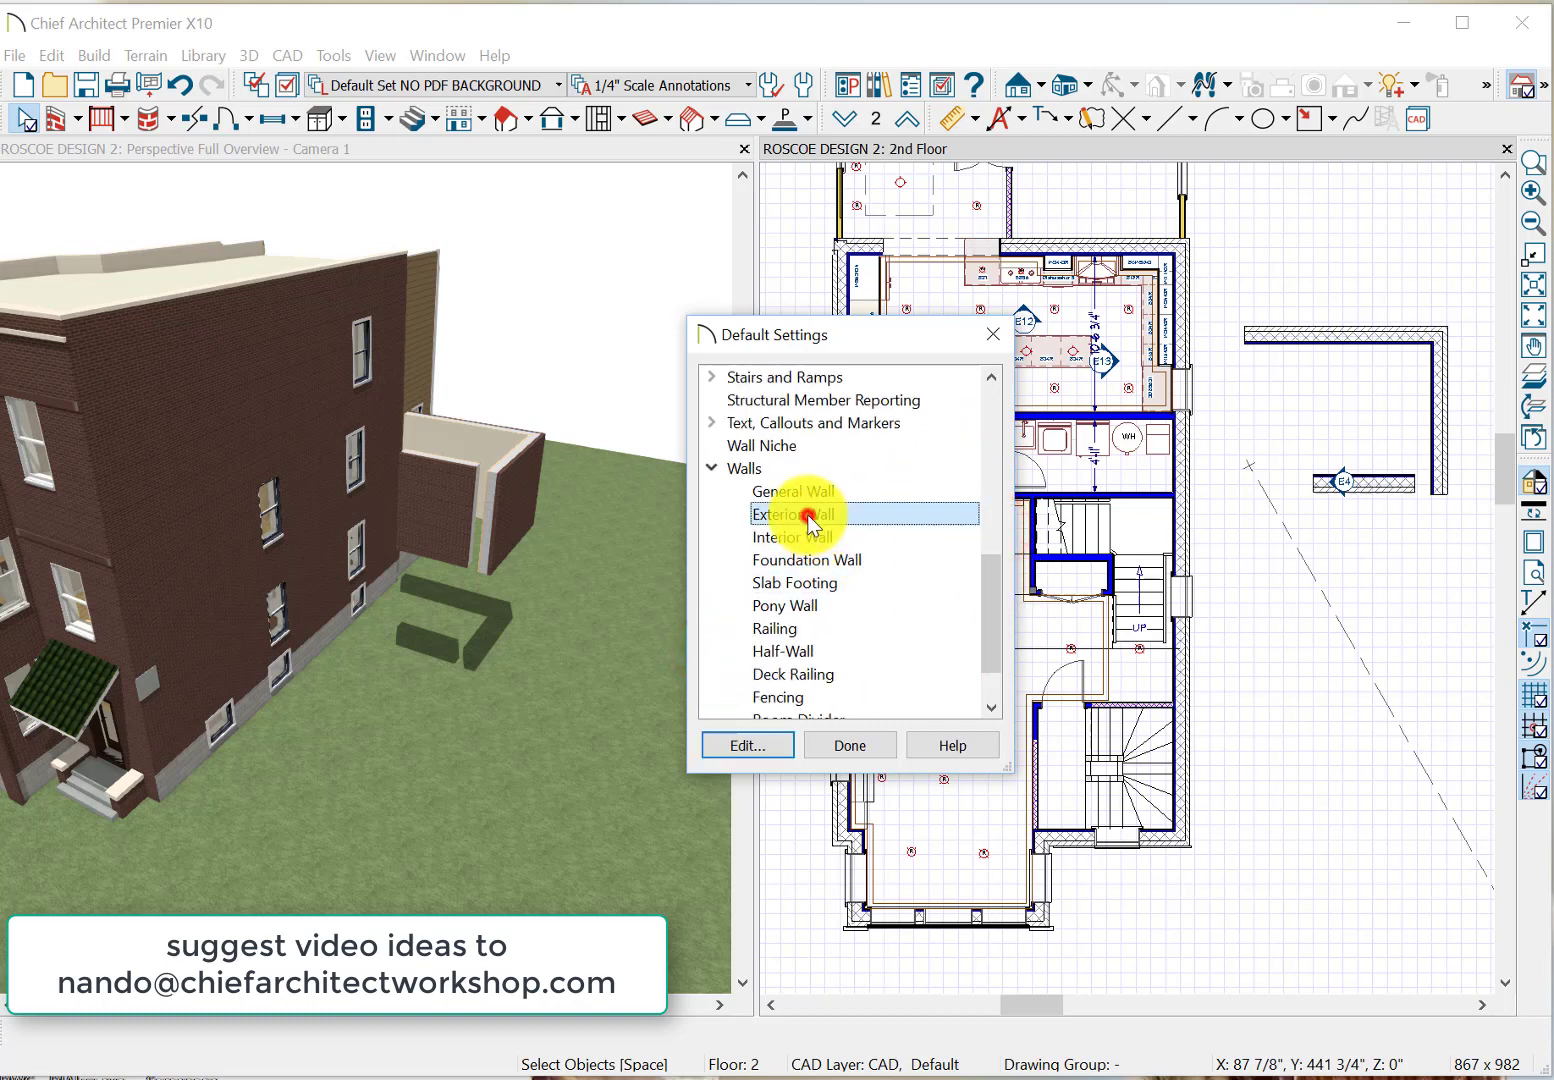
pyautogui.click(750, 745)
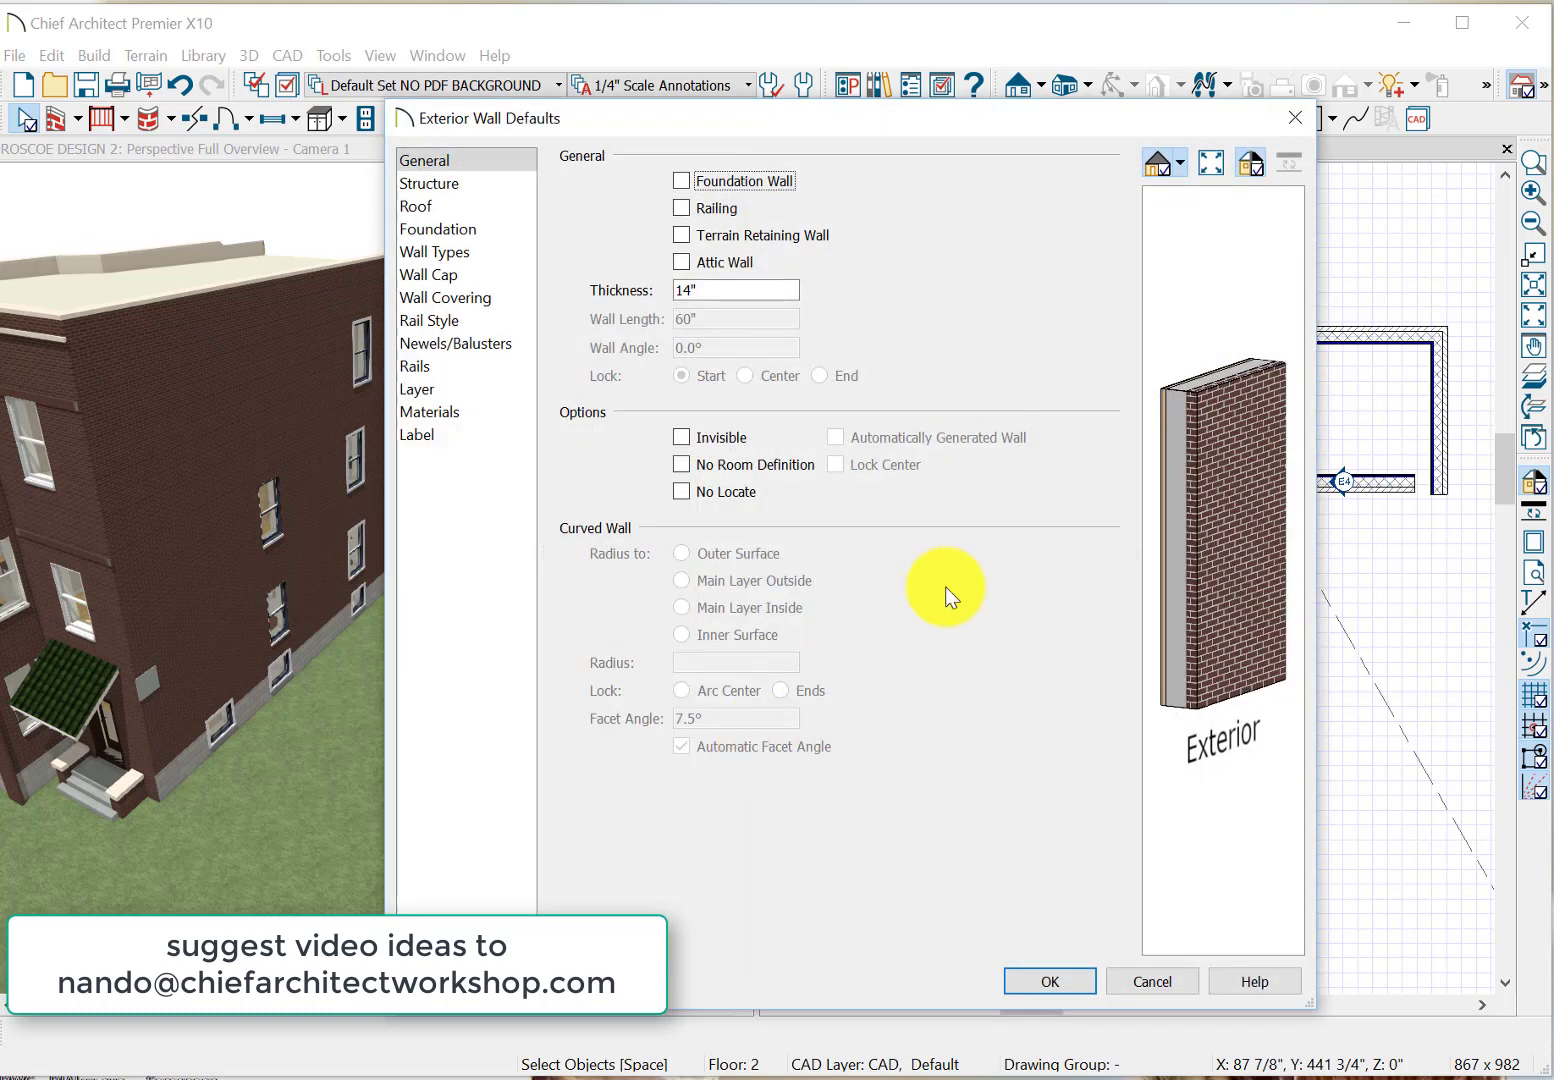
pyautogui.click(448, 253)
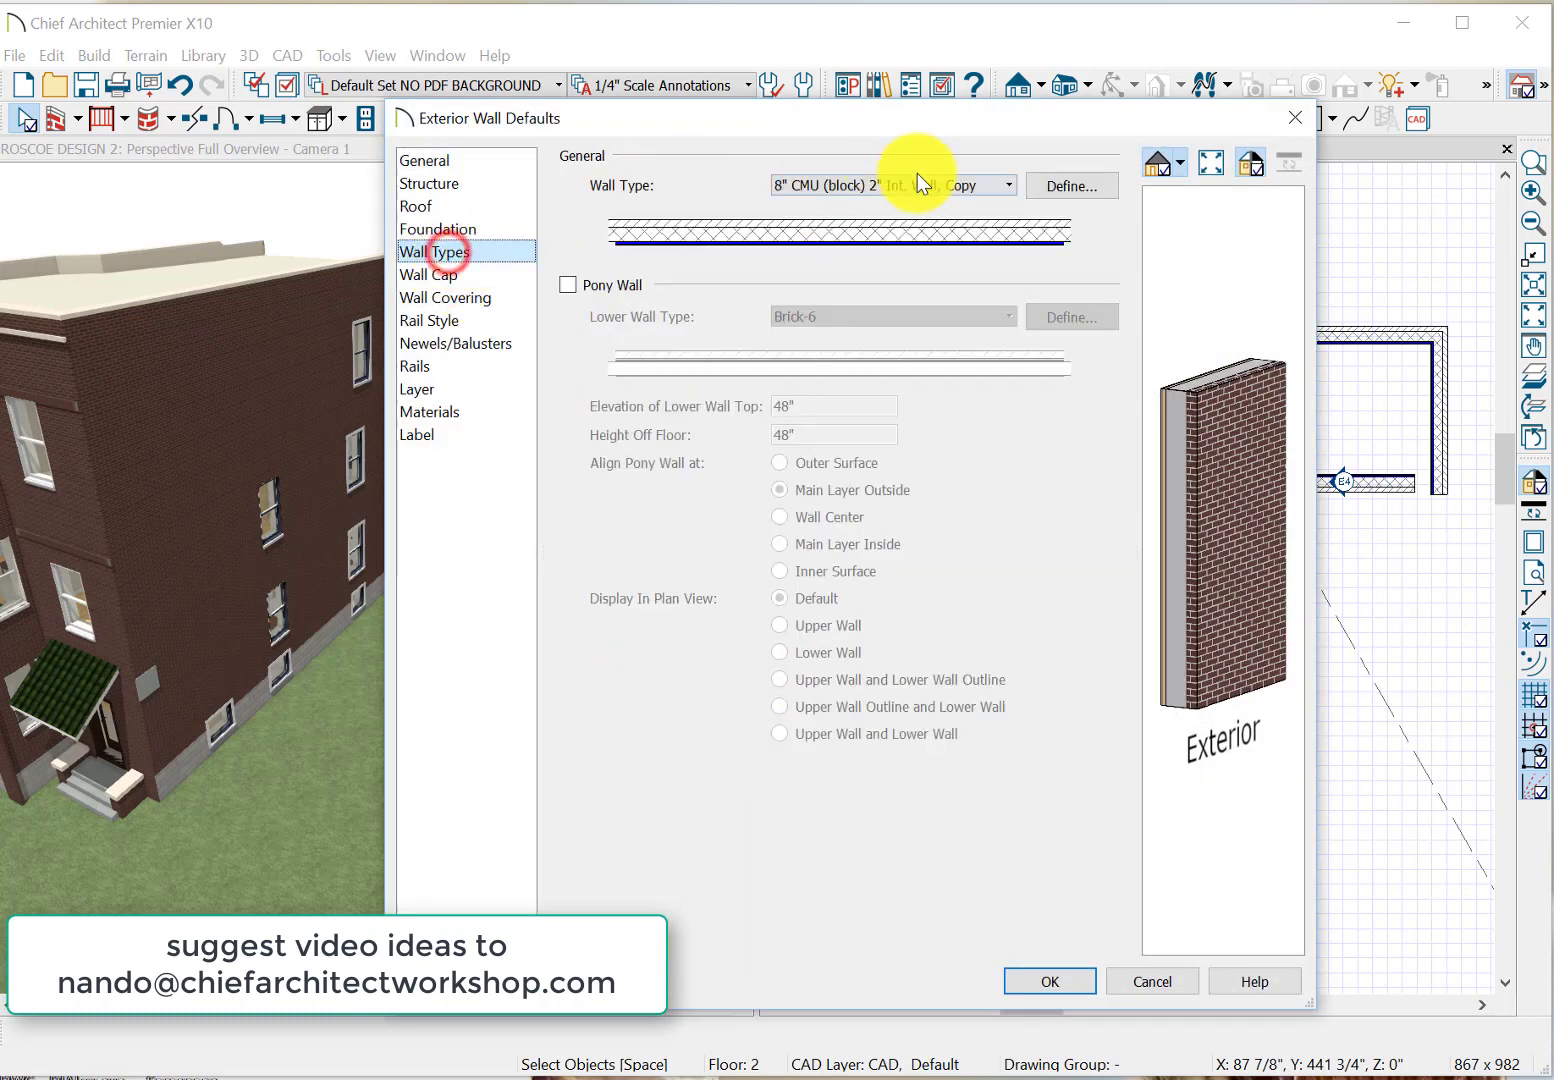
pyautogui.click(1006, 183)
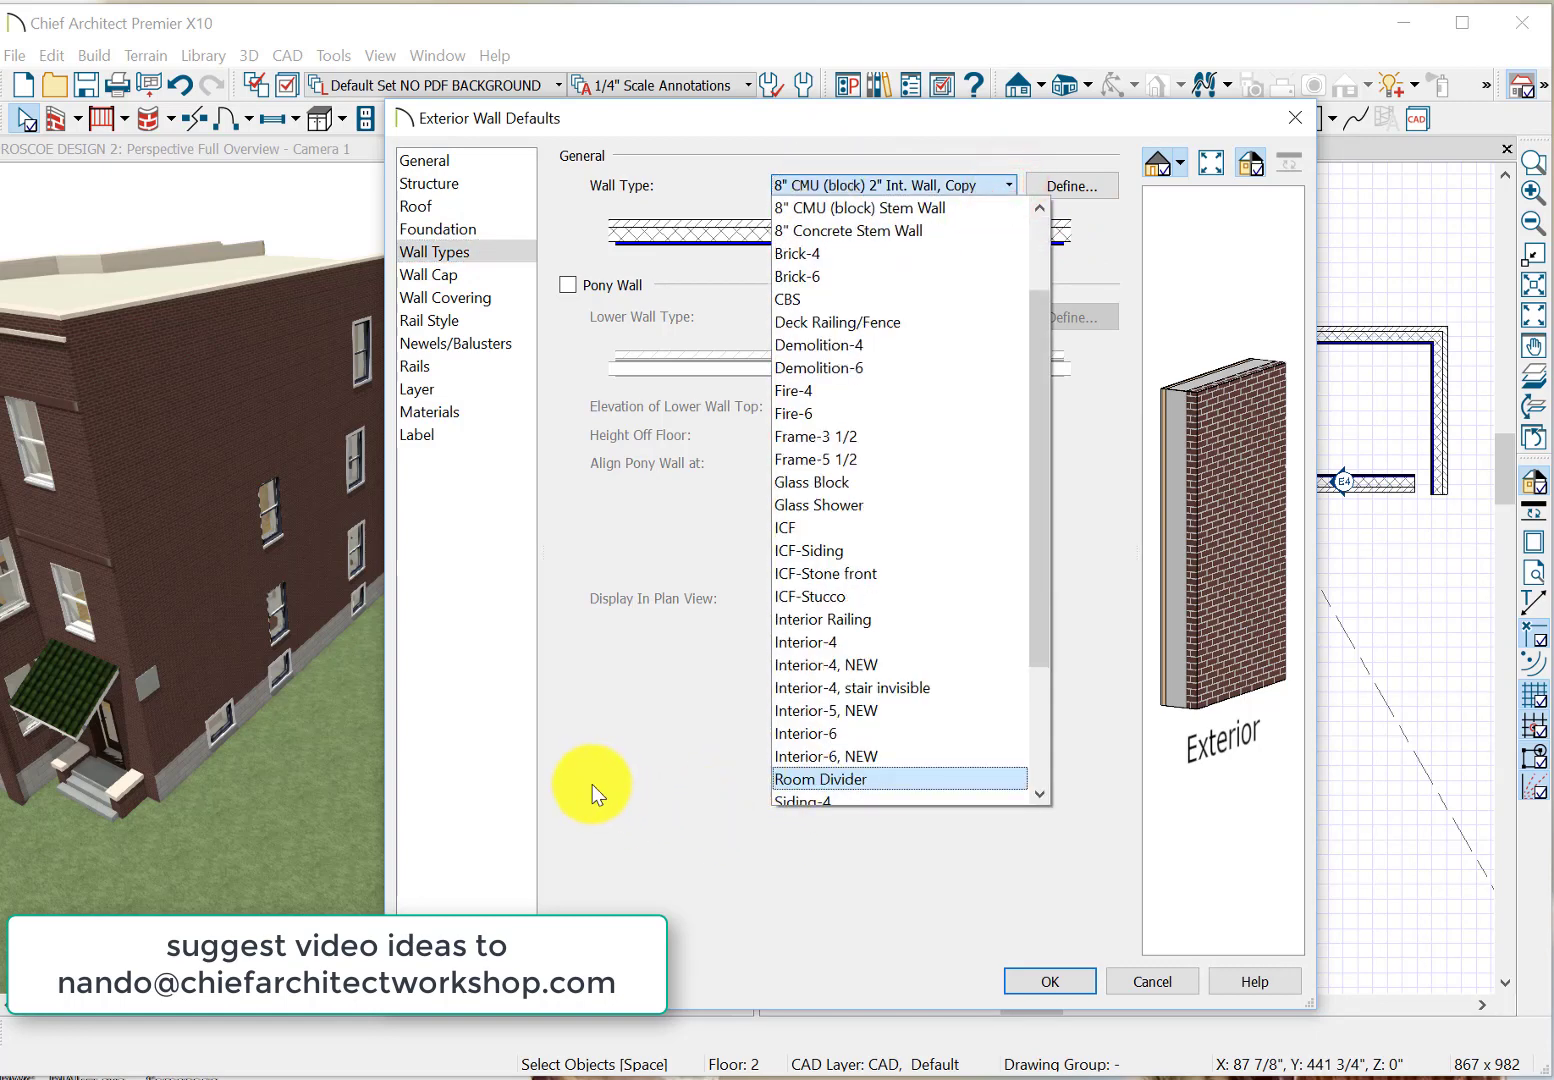
pyautogui.click(938, 186)
pyautogui.click(1046, 984)
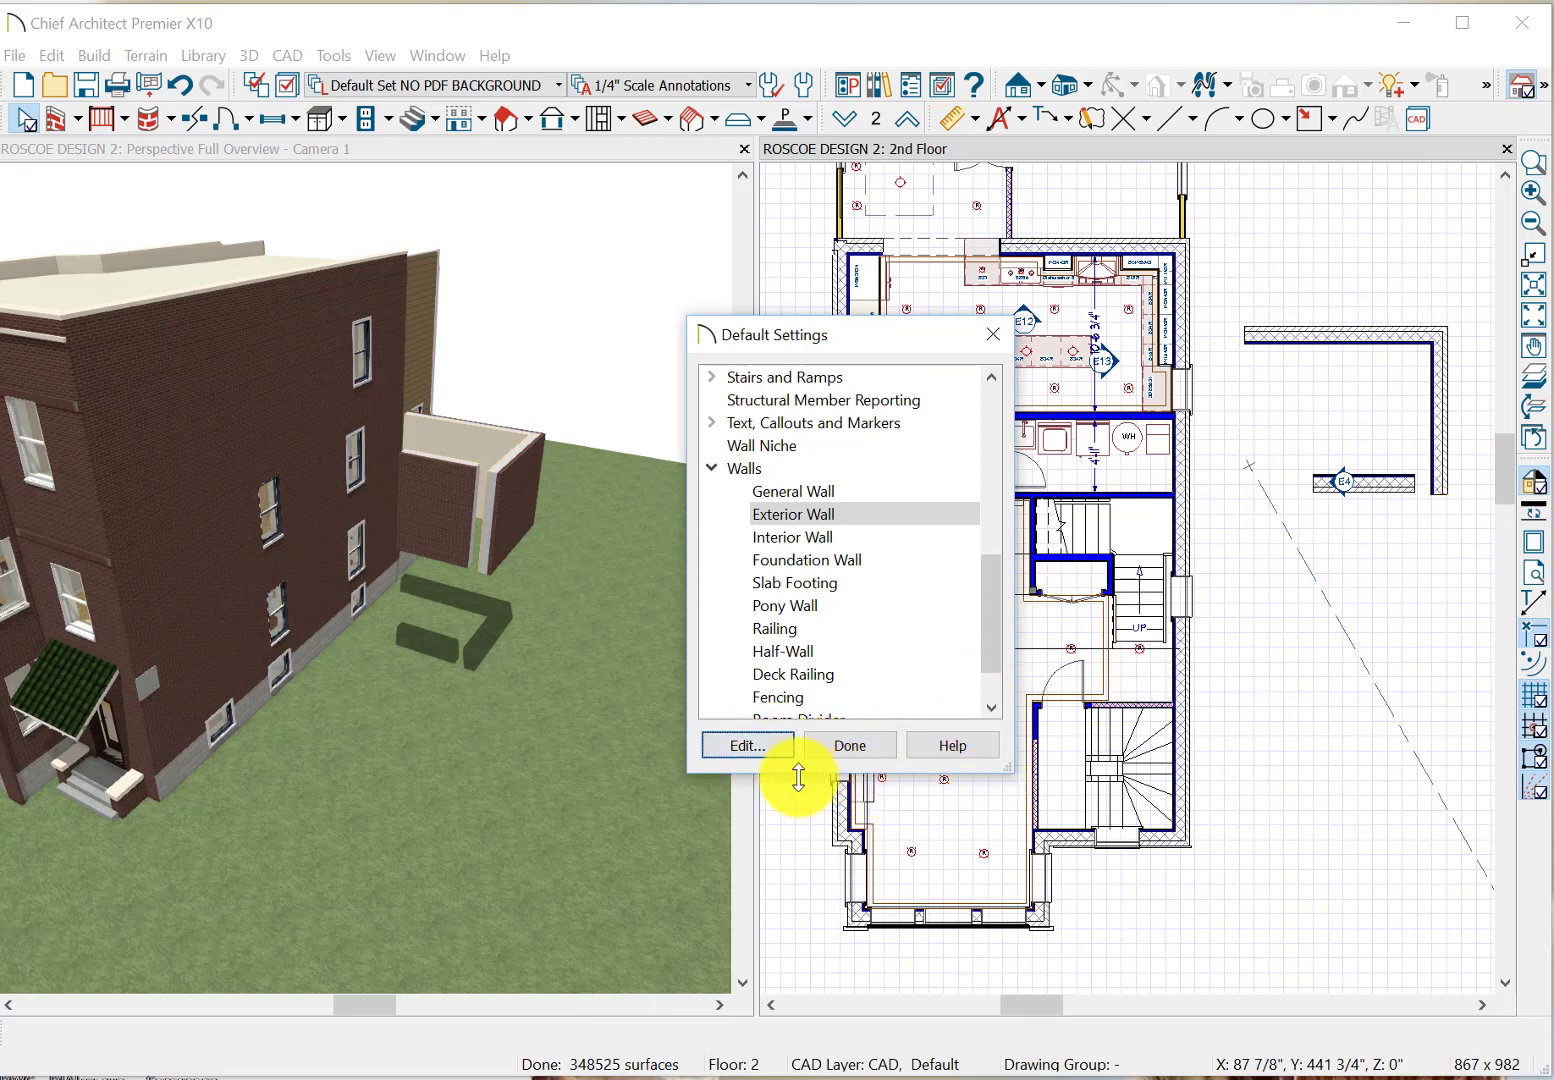
# Close Default Settings and draw a curved exterior wall arc below the three-wall run.
pyautogui.click(864, 741)
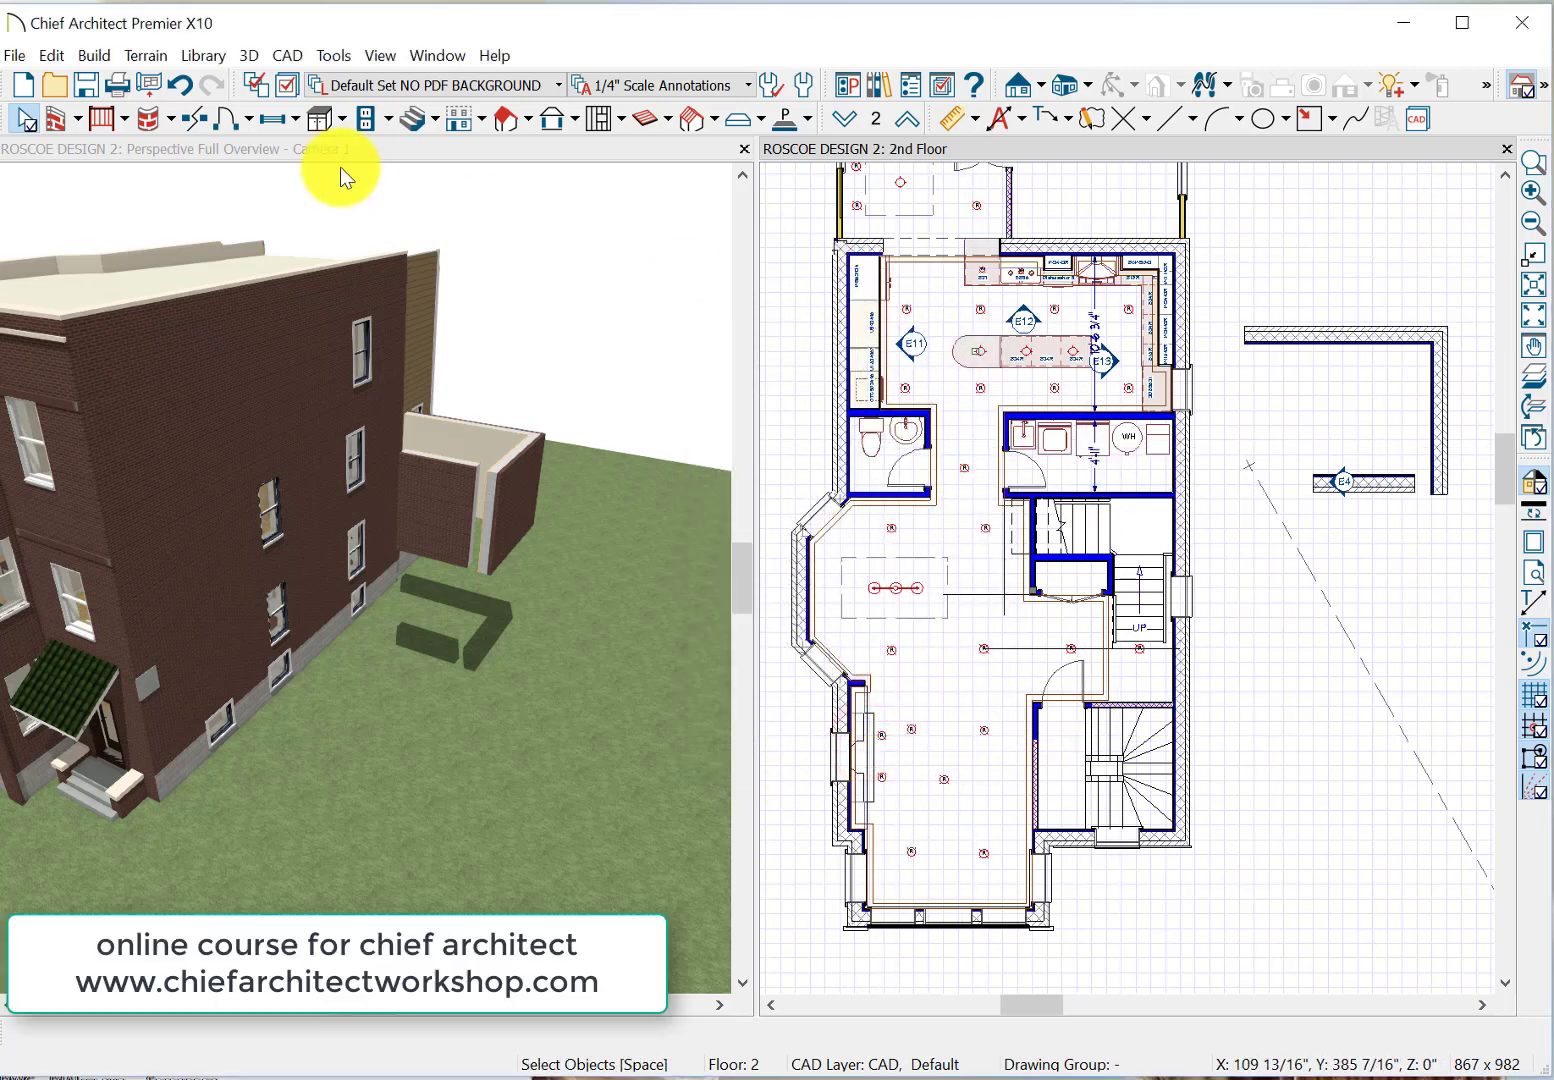
pyautogui.click(89, 55)
pyautogui.moveTo(110, 86)
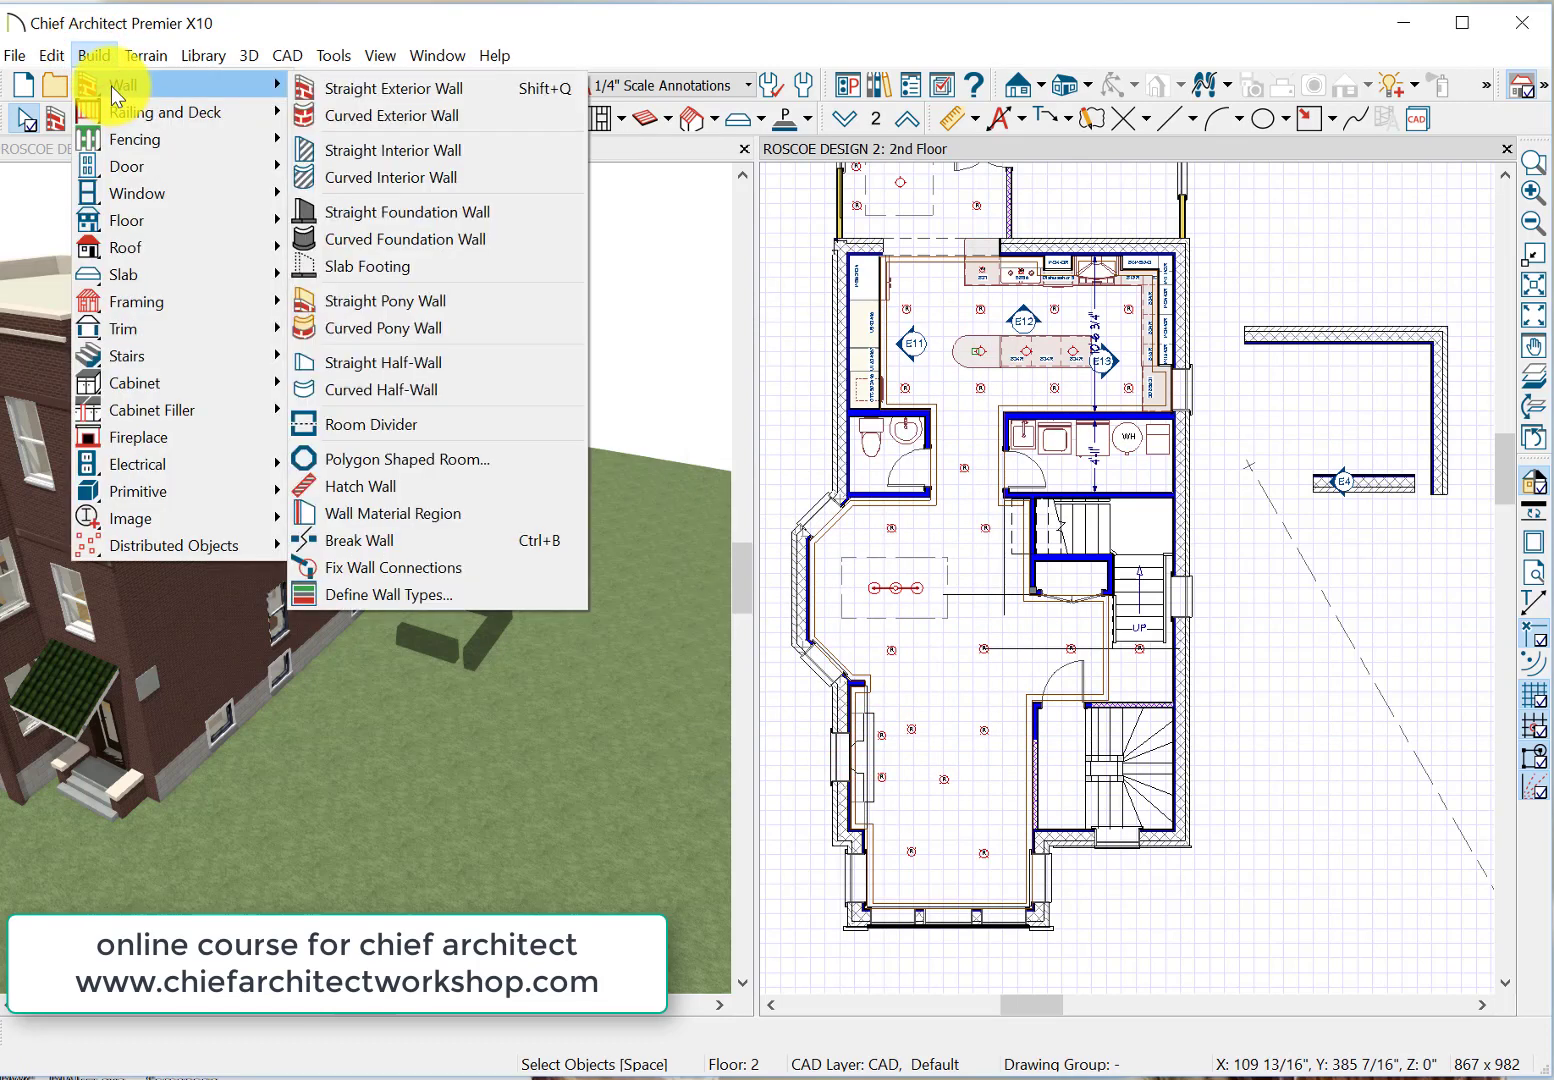
pyautogui.click(367, 110)
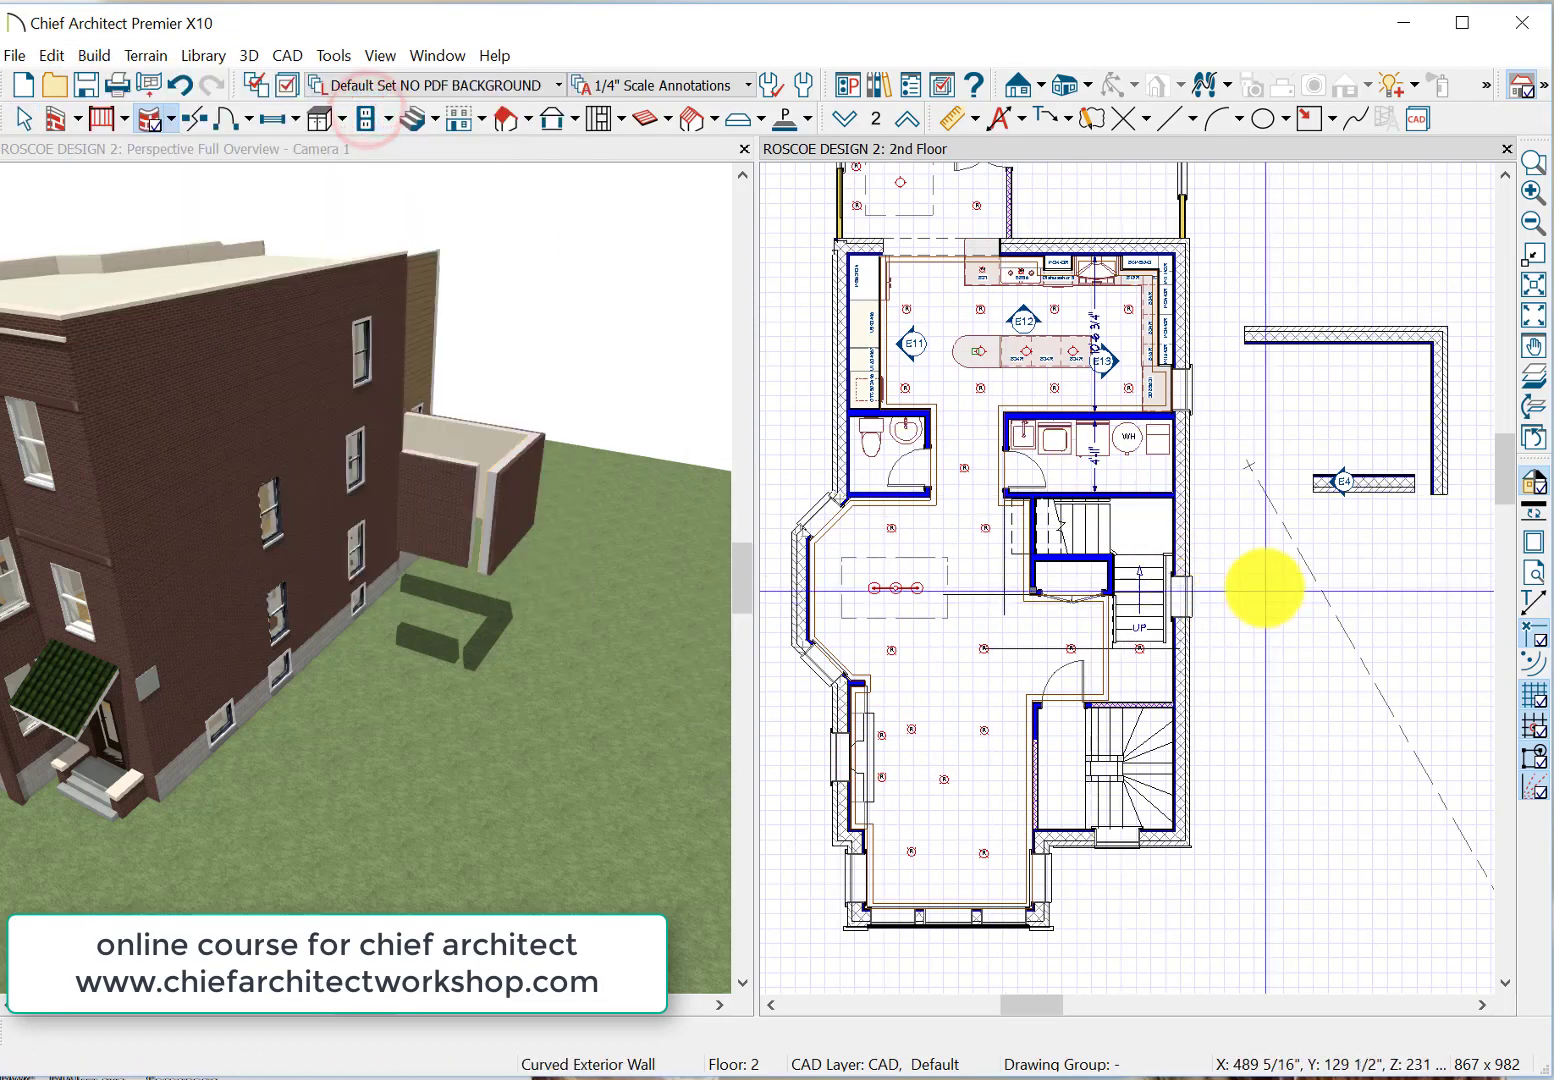
pyautogui.moveTo(1260, 590)
pyautogui.mouseDown()
pyautogui.moveTo(1287, 566)
pyautogui.moveTo(1474, 646)
pyautogui.moveTo(1450, 746)
pyautogui.moveTo(1488, 713)
pyautogui.moveTo(1485, 683)
pyautogui.mouseUp()
pyautogui.click(1338, 583)
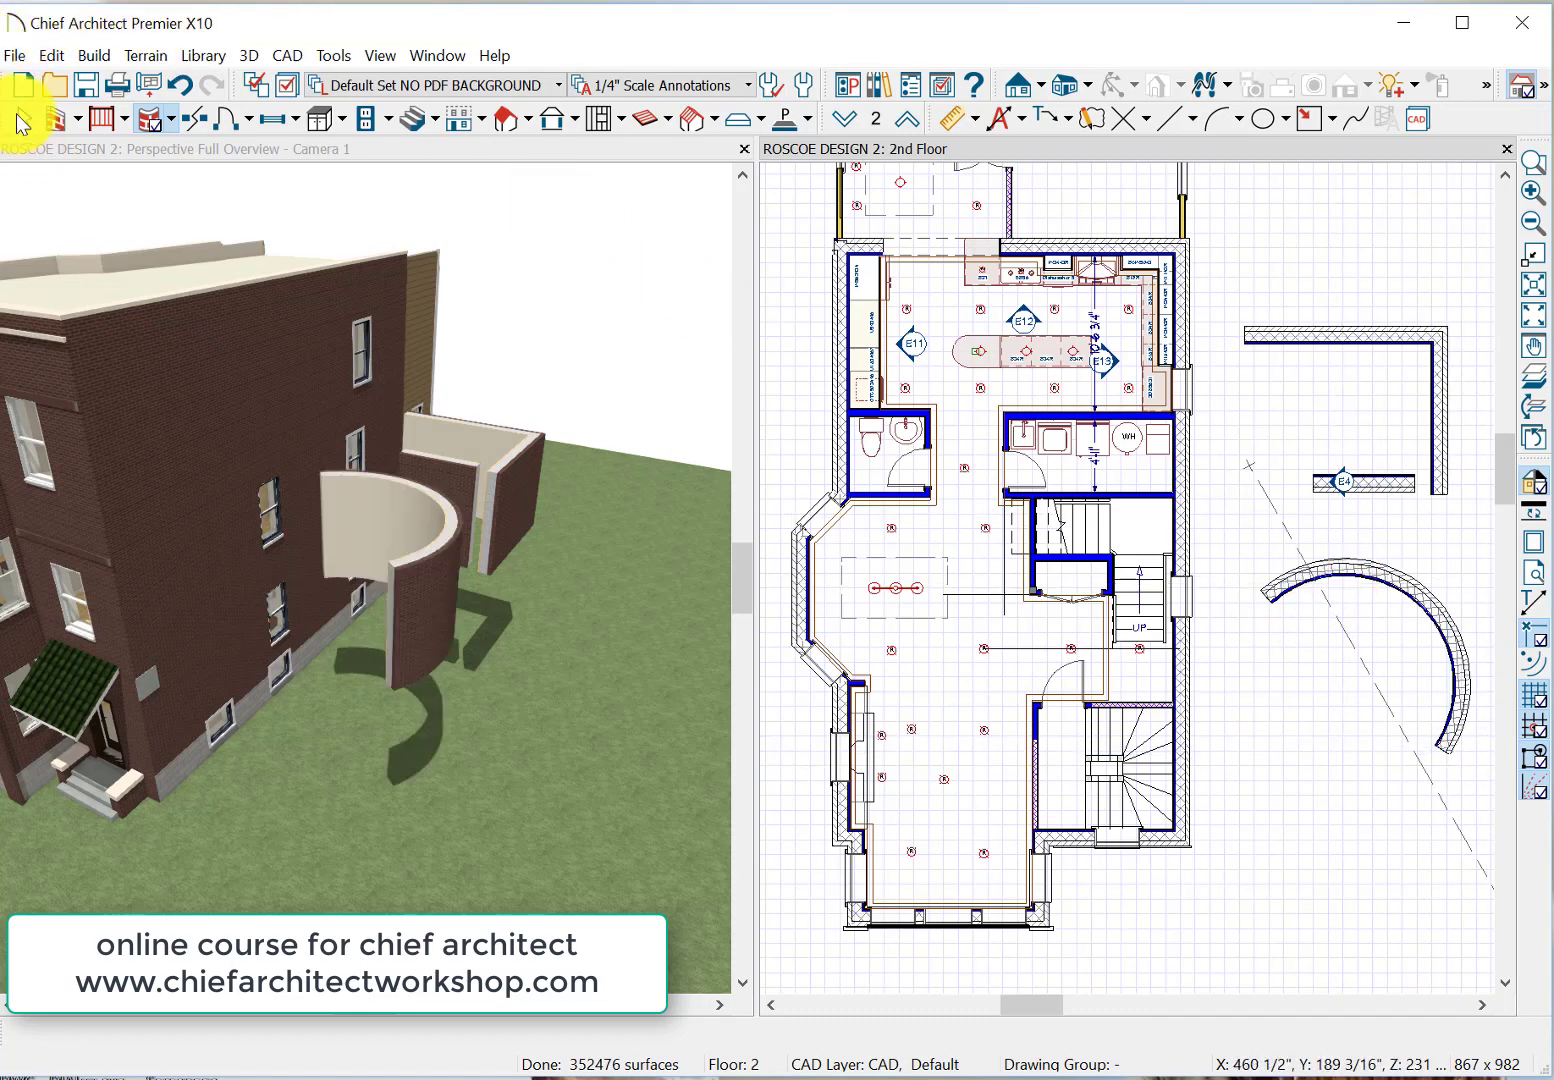
pyautogui.click(20, 122)
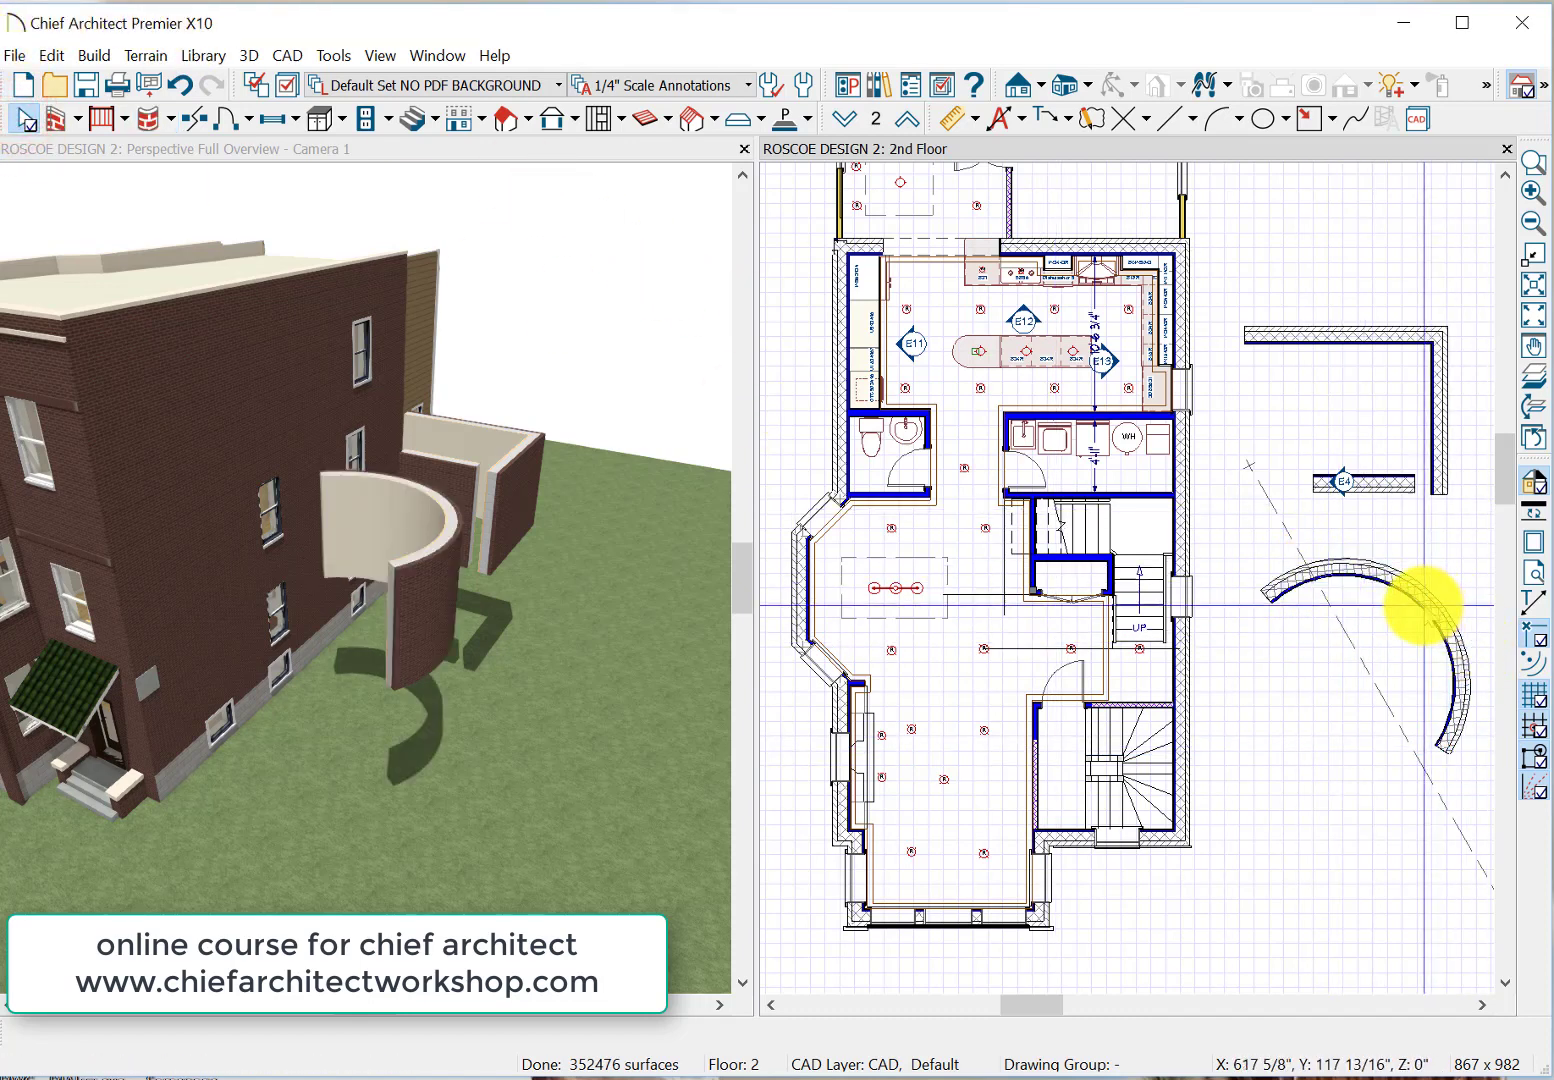
# Lock the curved wall's arc center and change its radius to 4' (48").
pyautogui.click(1422, 604)
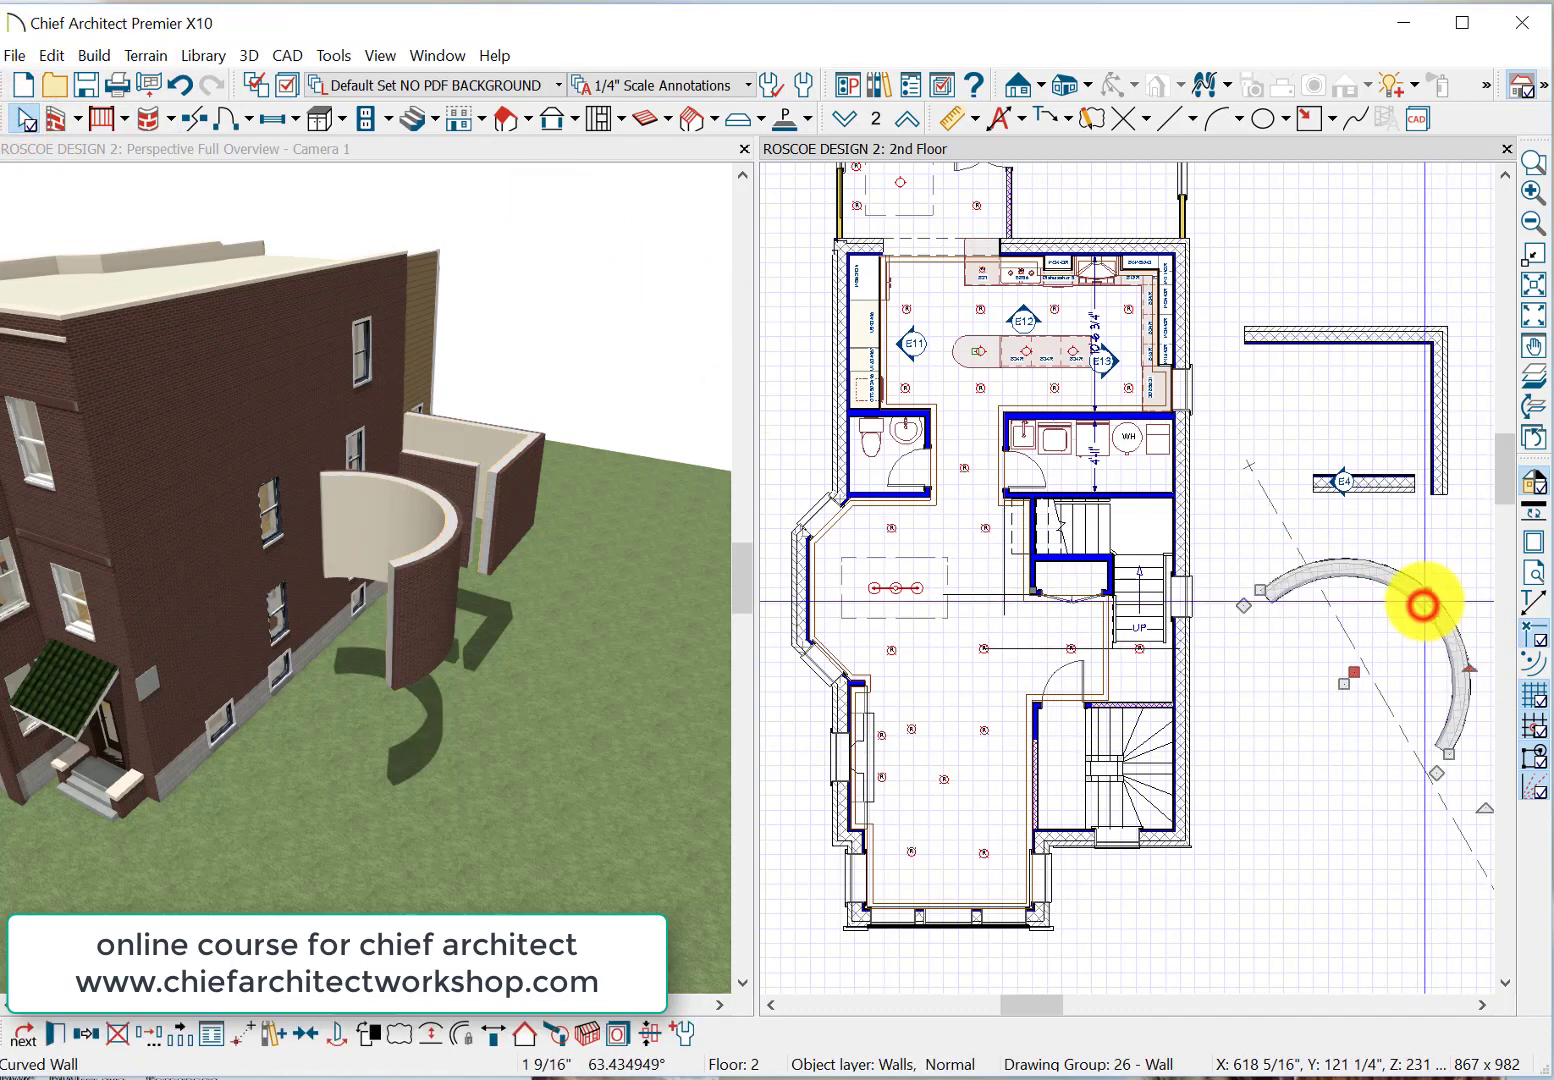
pyautogui.click(50, 1034)
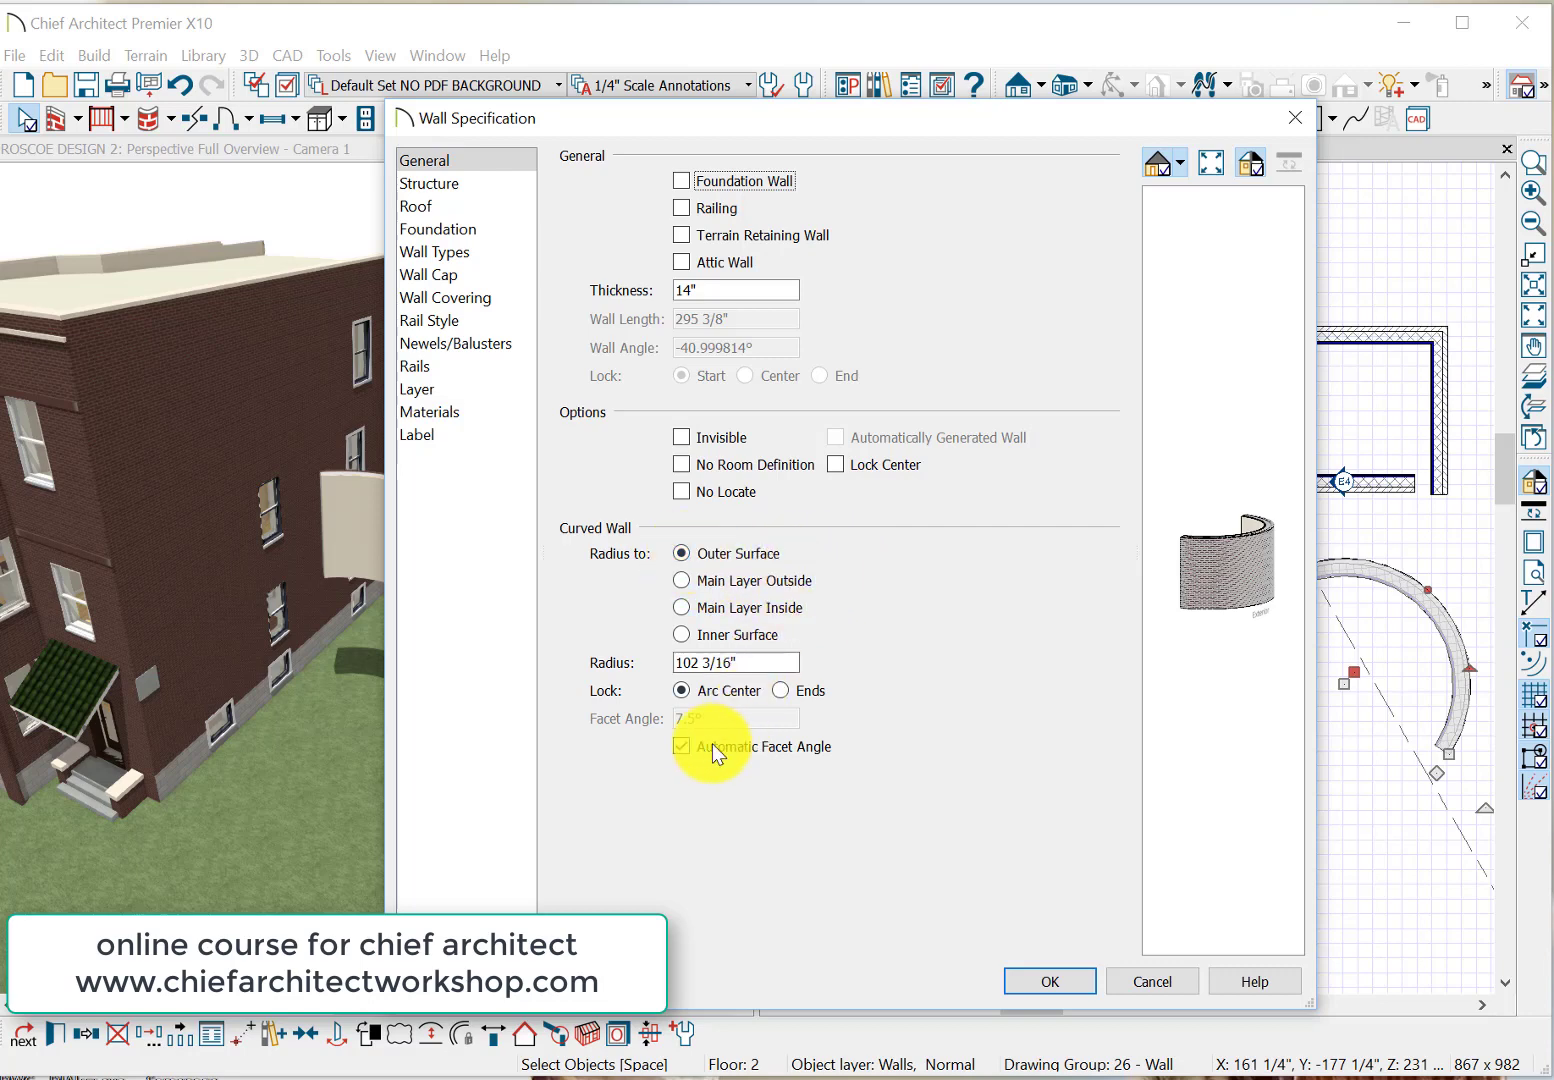
pyautogui.click(681, 690)
pyautogui.moveTo(769, 663); pyautogui.dragTo(607, 683)
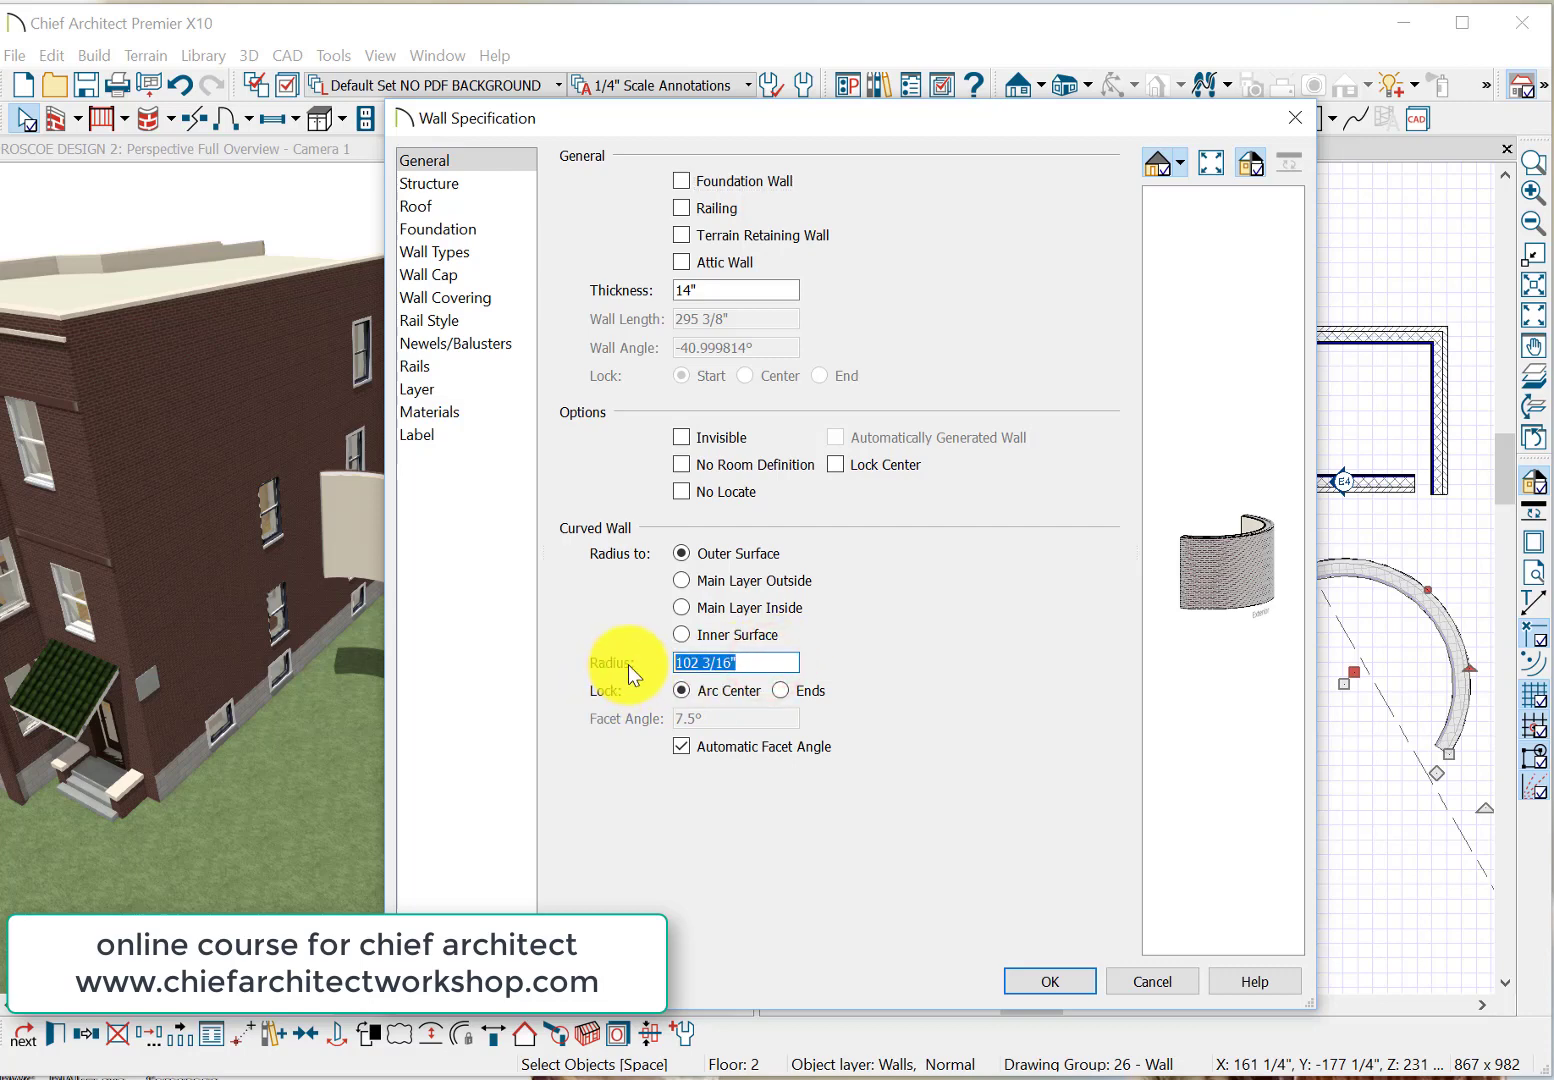
pyautogui.write("4'")
pyautogui.press('Tab')
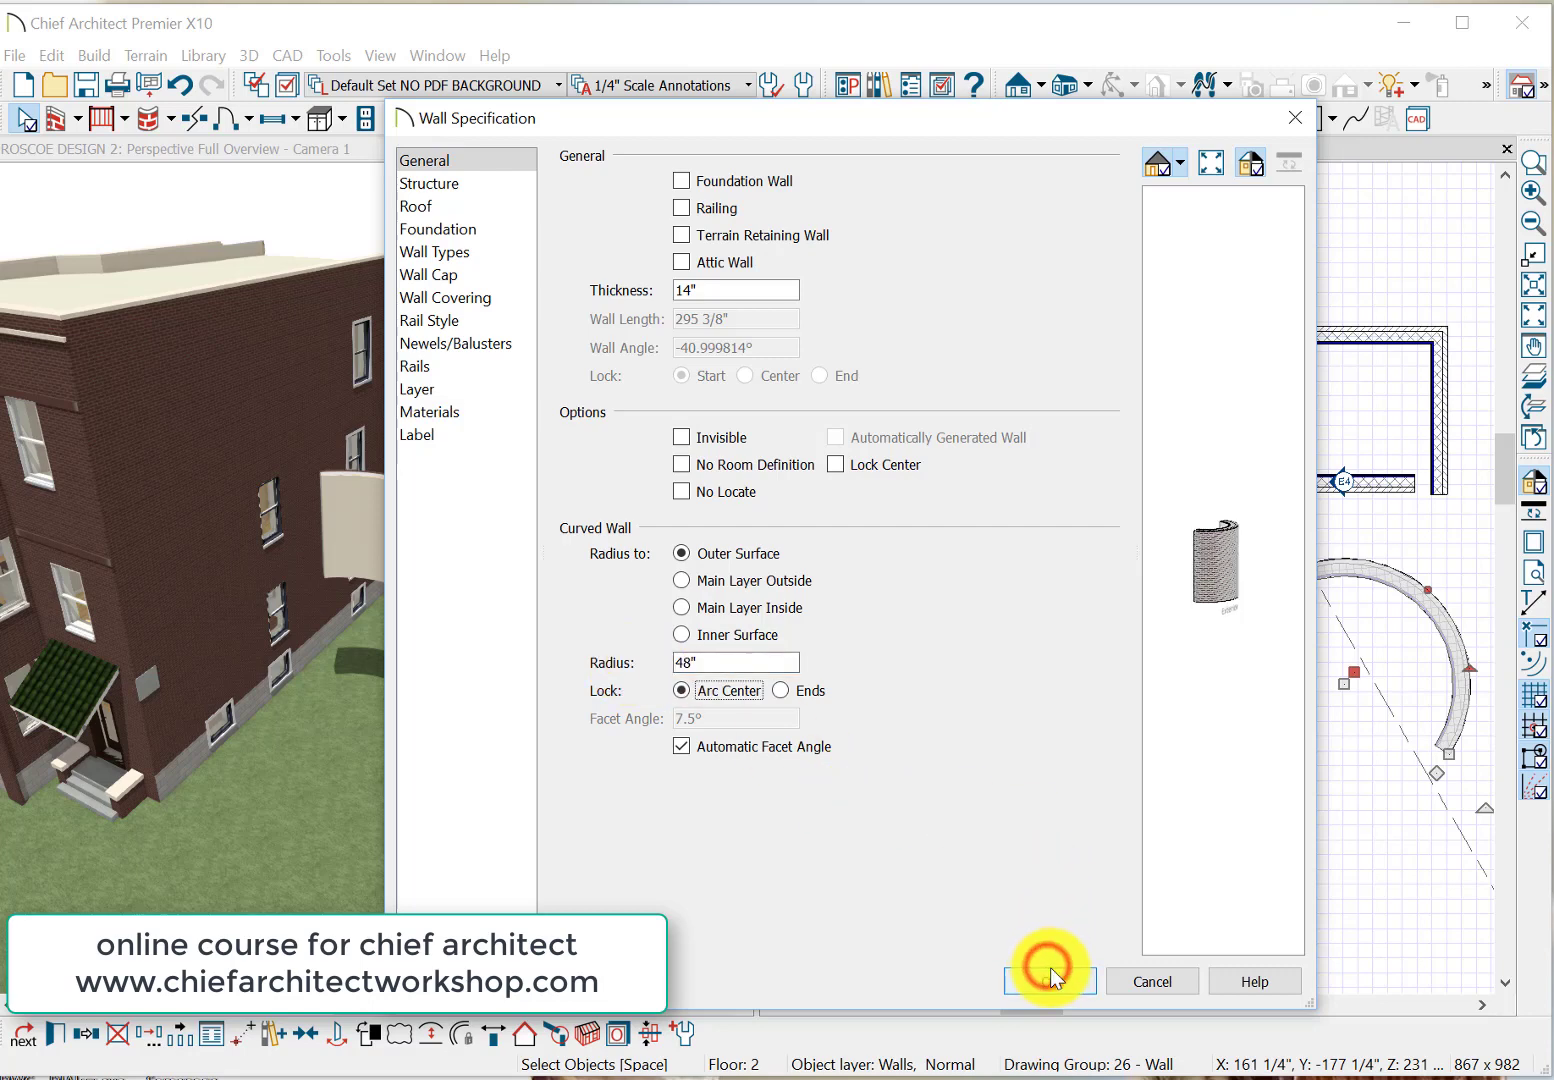
pyautogui.click(1050, 972)
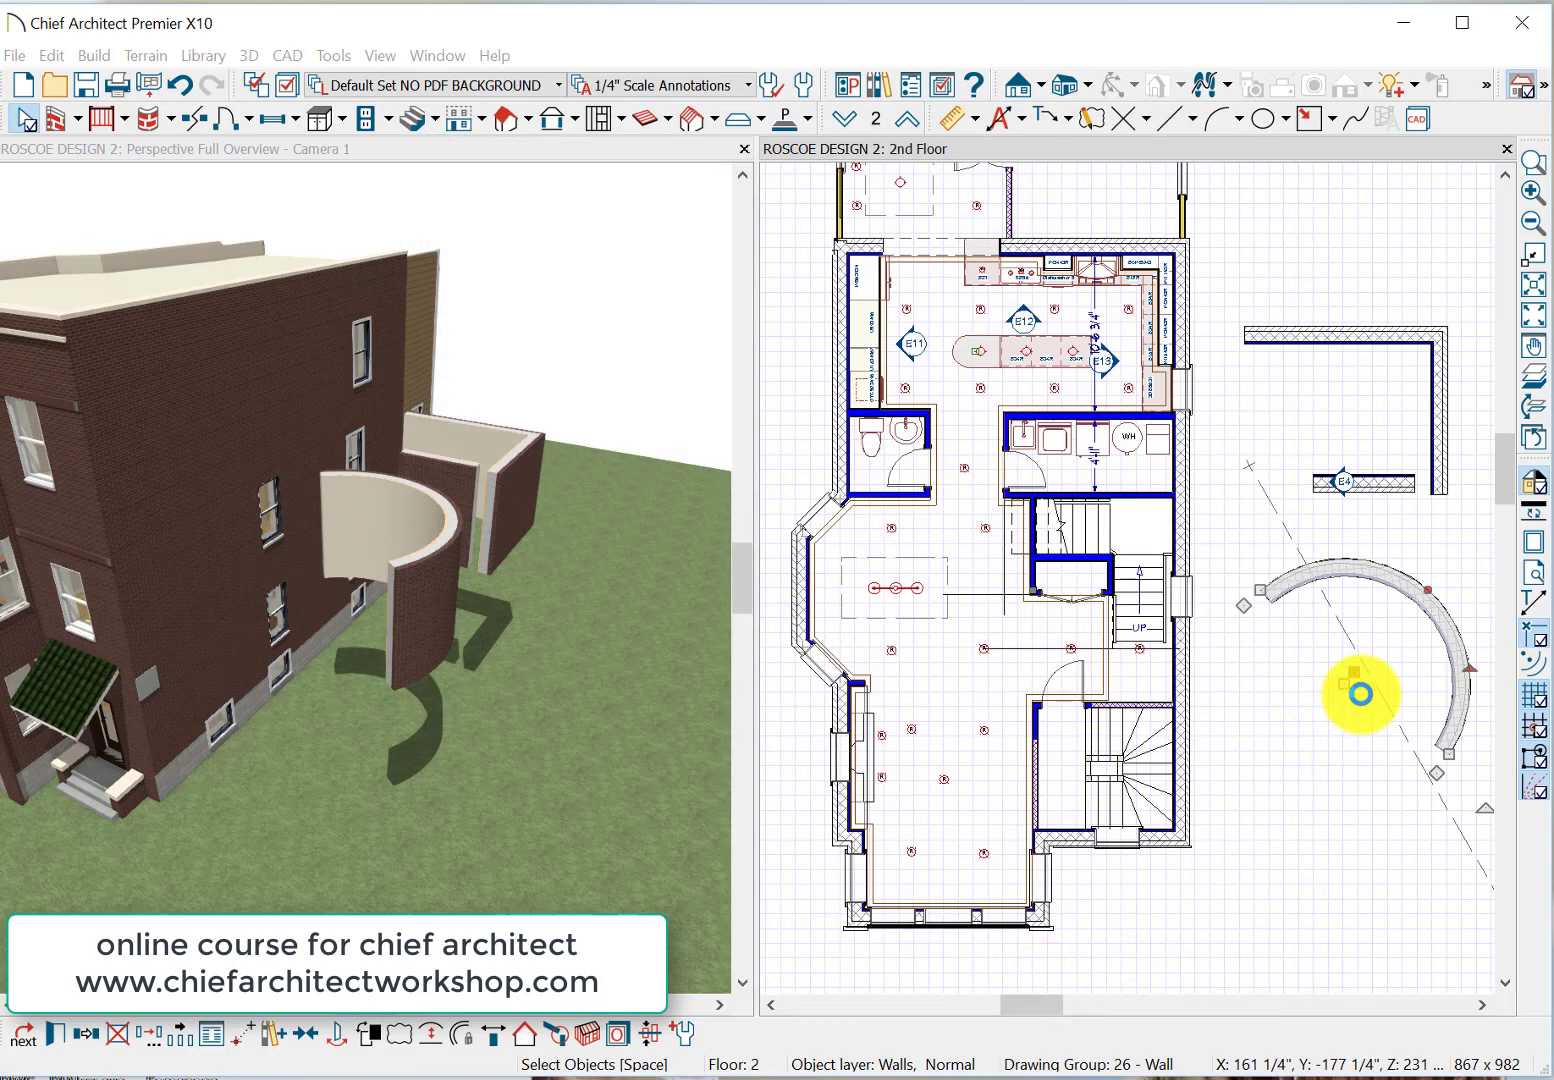
pyautogui.moveTo(1360, 693); pyautogui.dragTo(1283, 640)
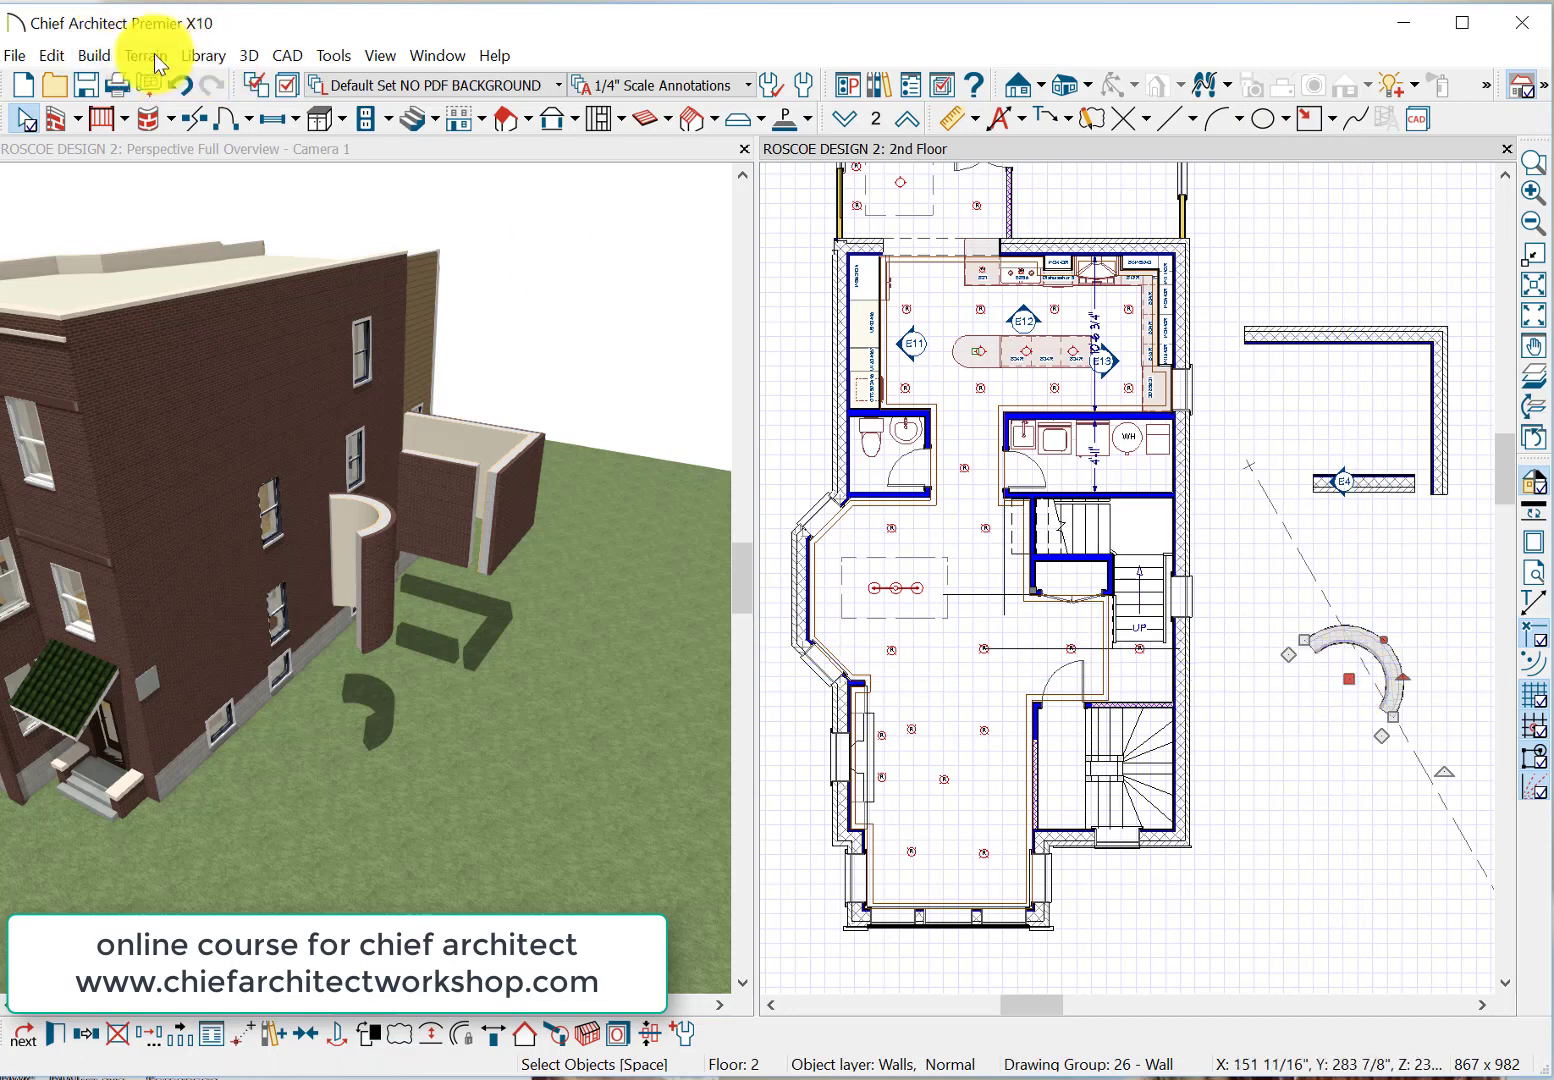
# Draw a straight interior wall beside the curved wall and select it.
pyautogui.click(95, 56)
pyautogui.moveTo(130, 85)
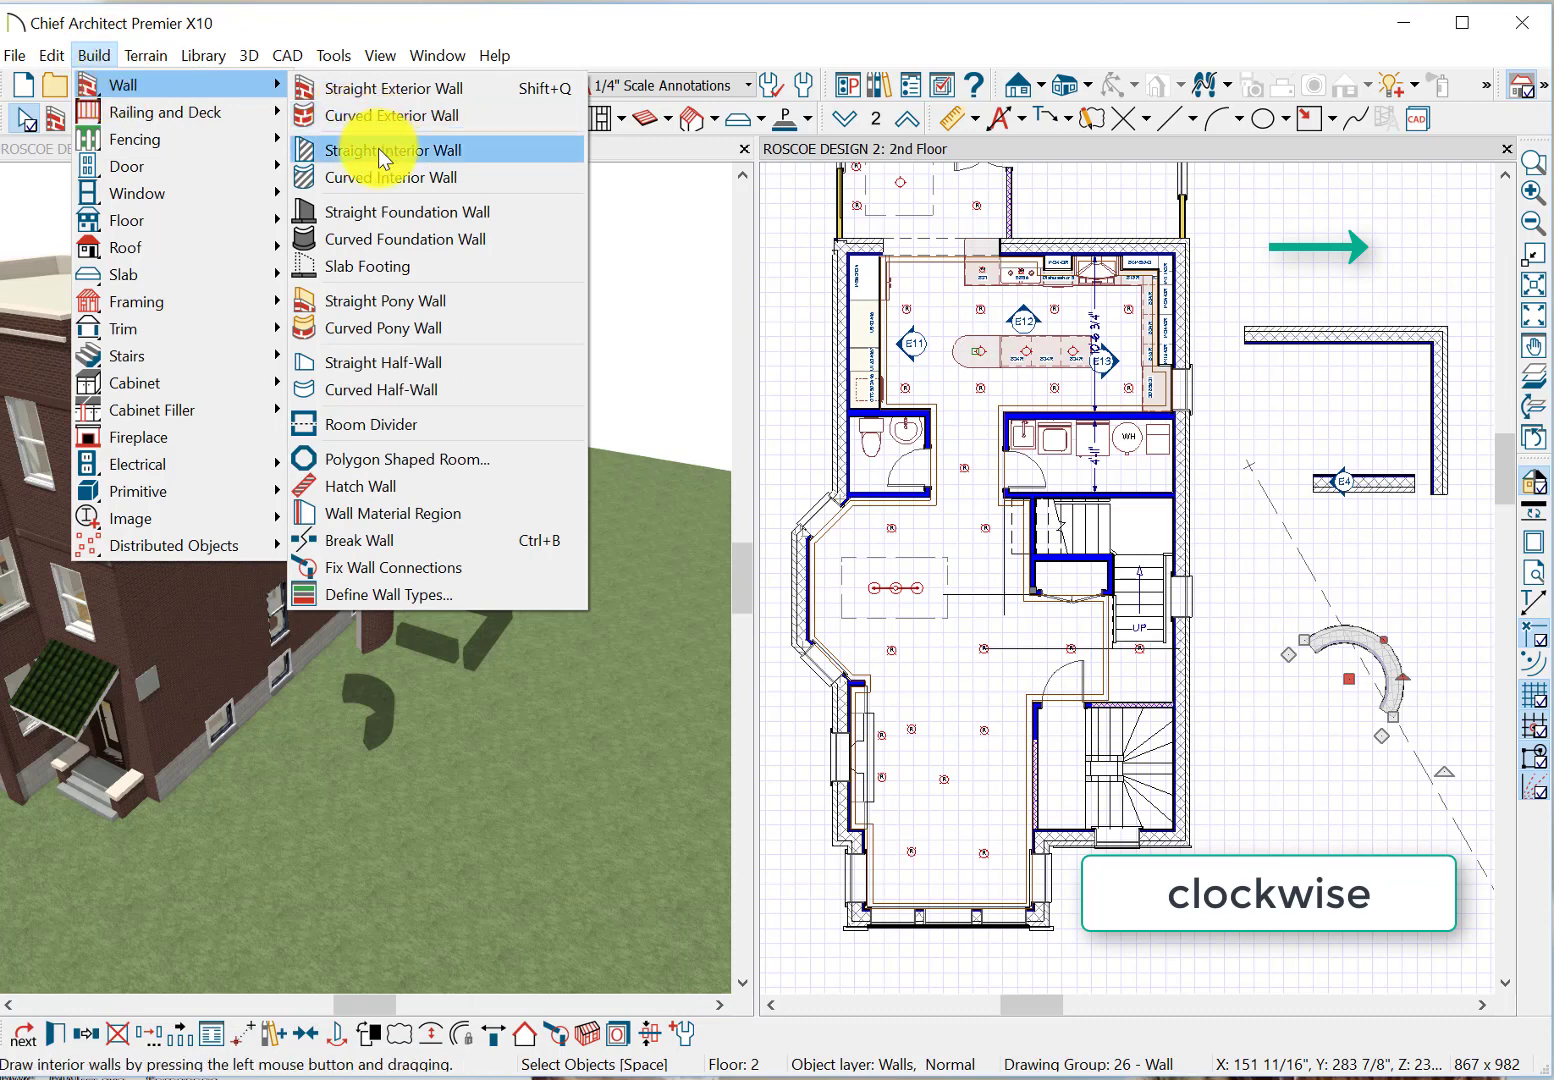
pyautogui.click(380, 150)
pyautogui.moveTo(1278, 563)
pyautogui.mouseDown()
pyautogui.moveTo(1374, 548)
pyautogui.moveTo(1411, 563)
pyautogui.mouseUp()
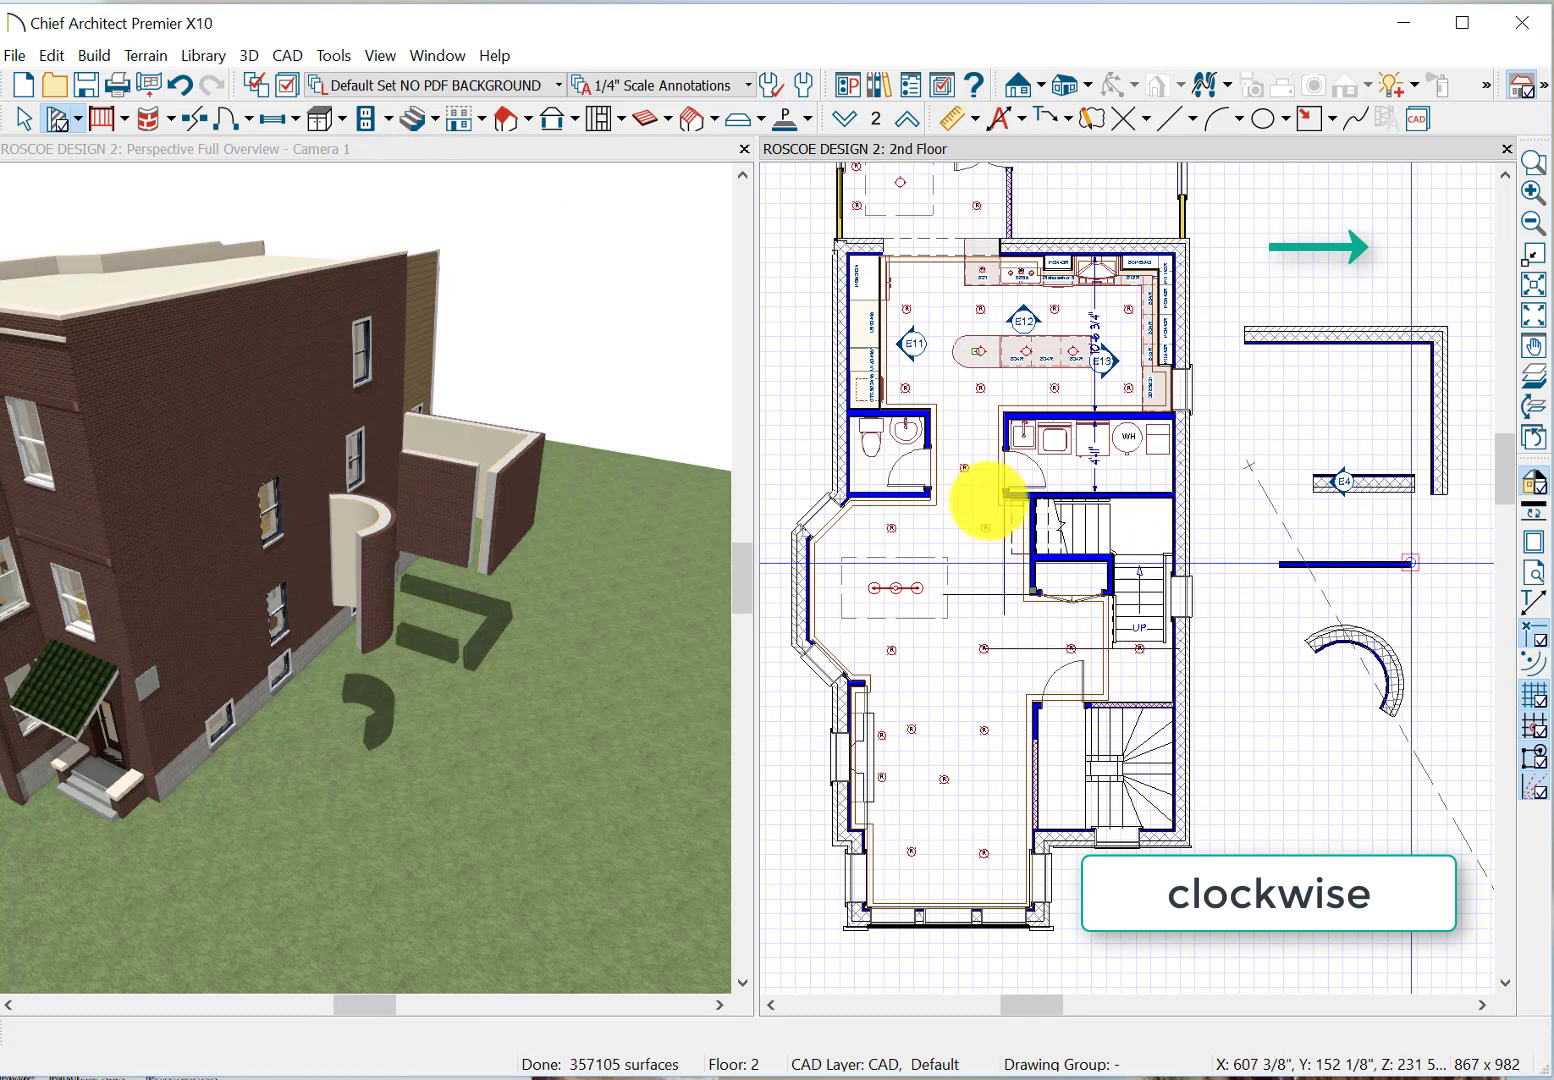
pyautogui.click(20, 120)
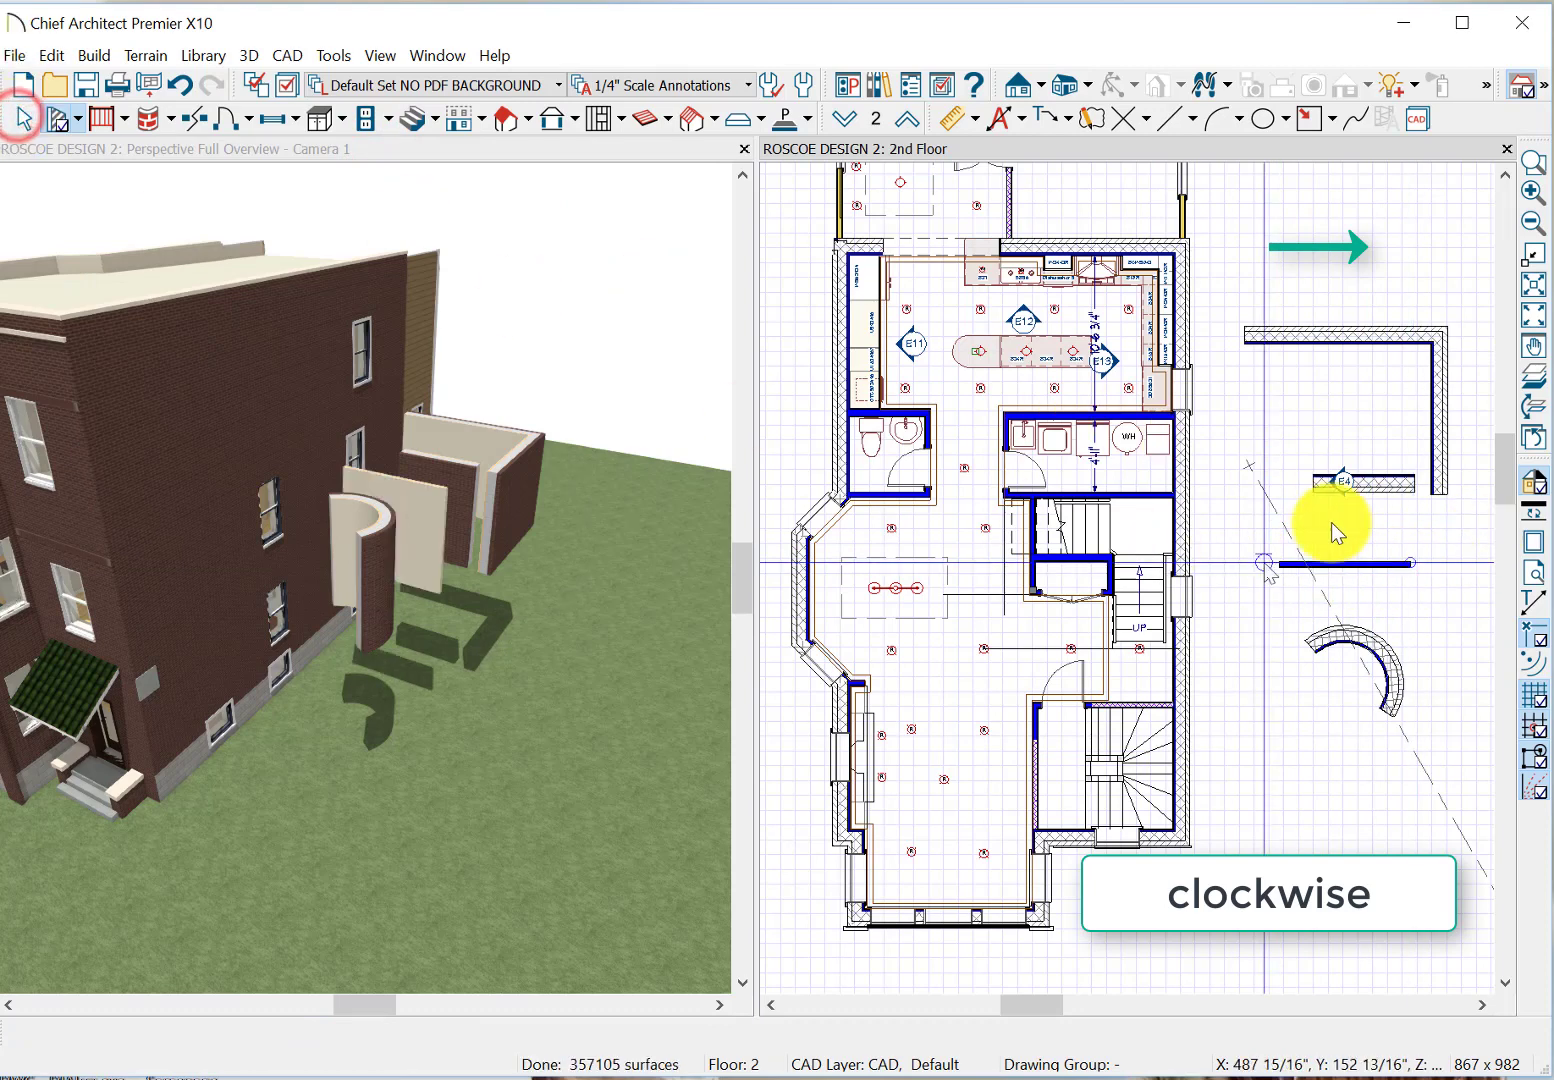
pyautogui.click(1343, 561)
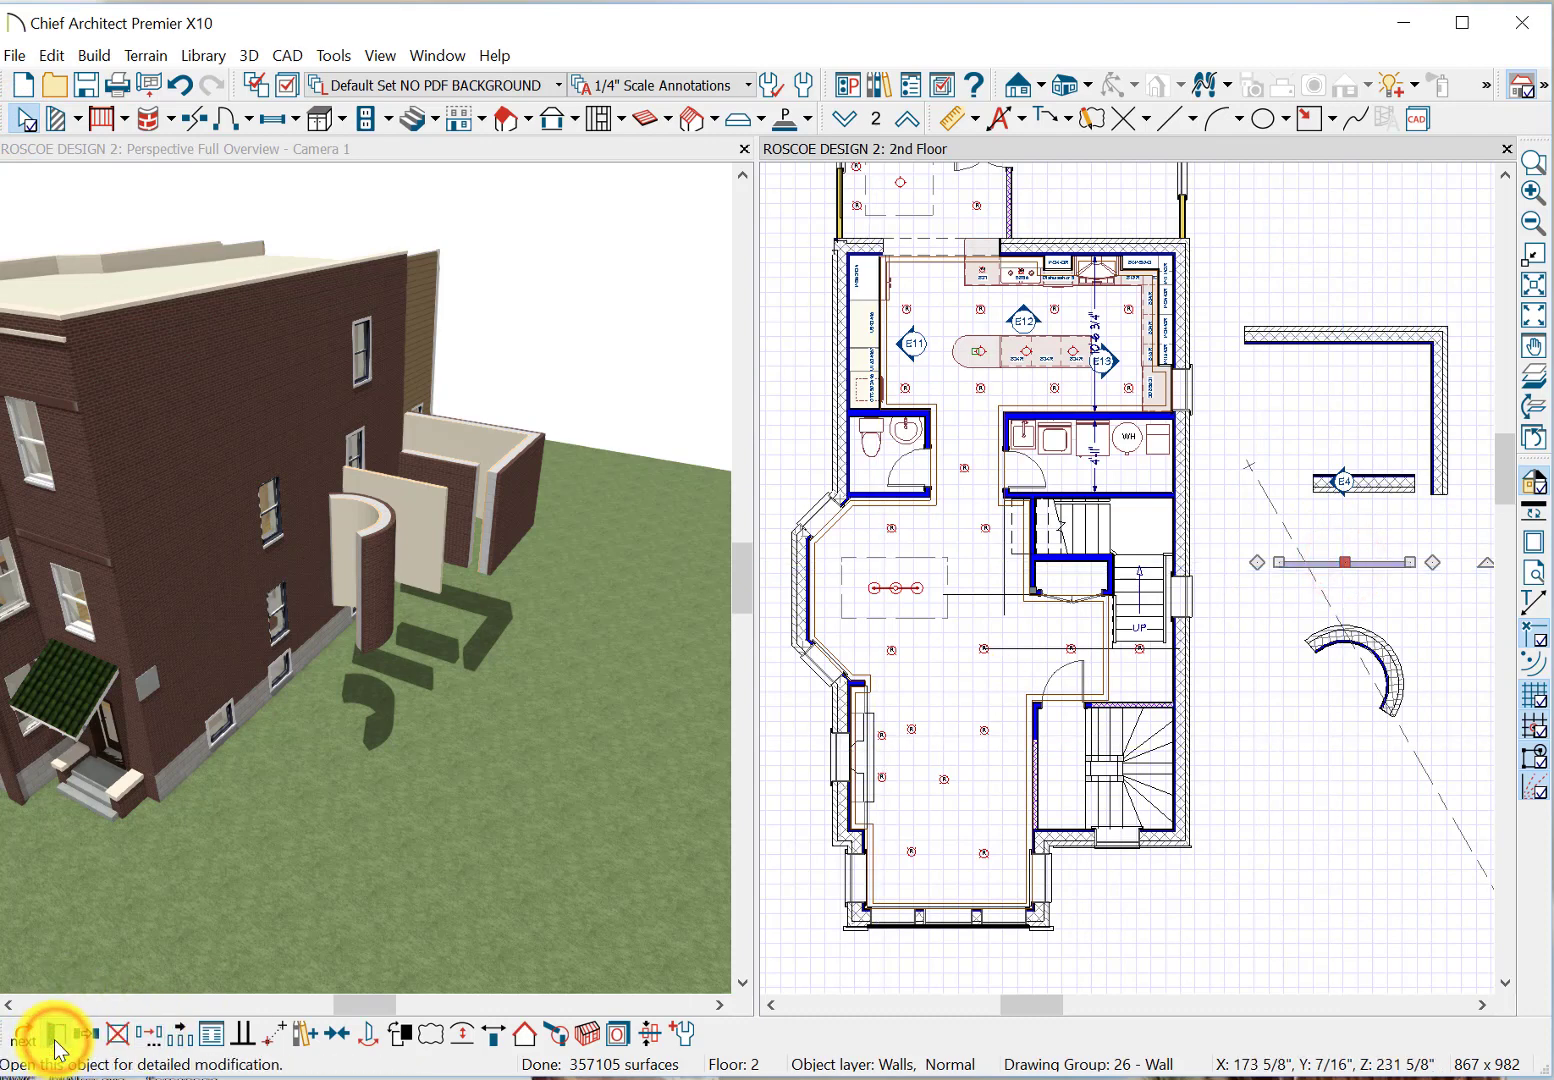
pyautogui.click(54, 1034)
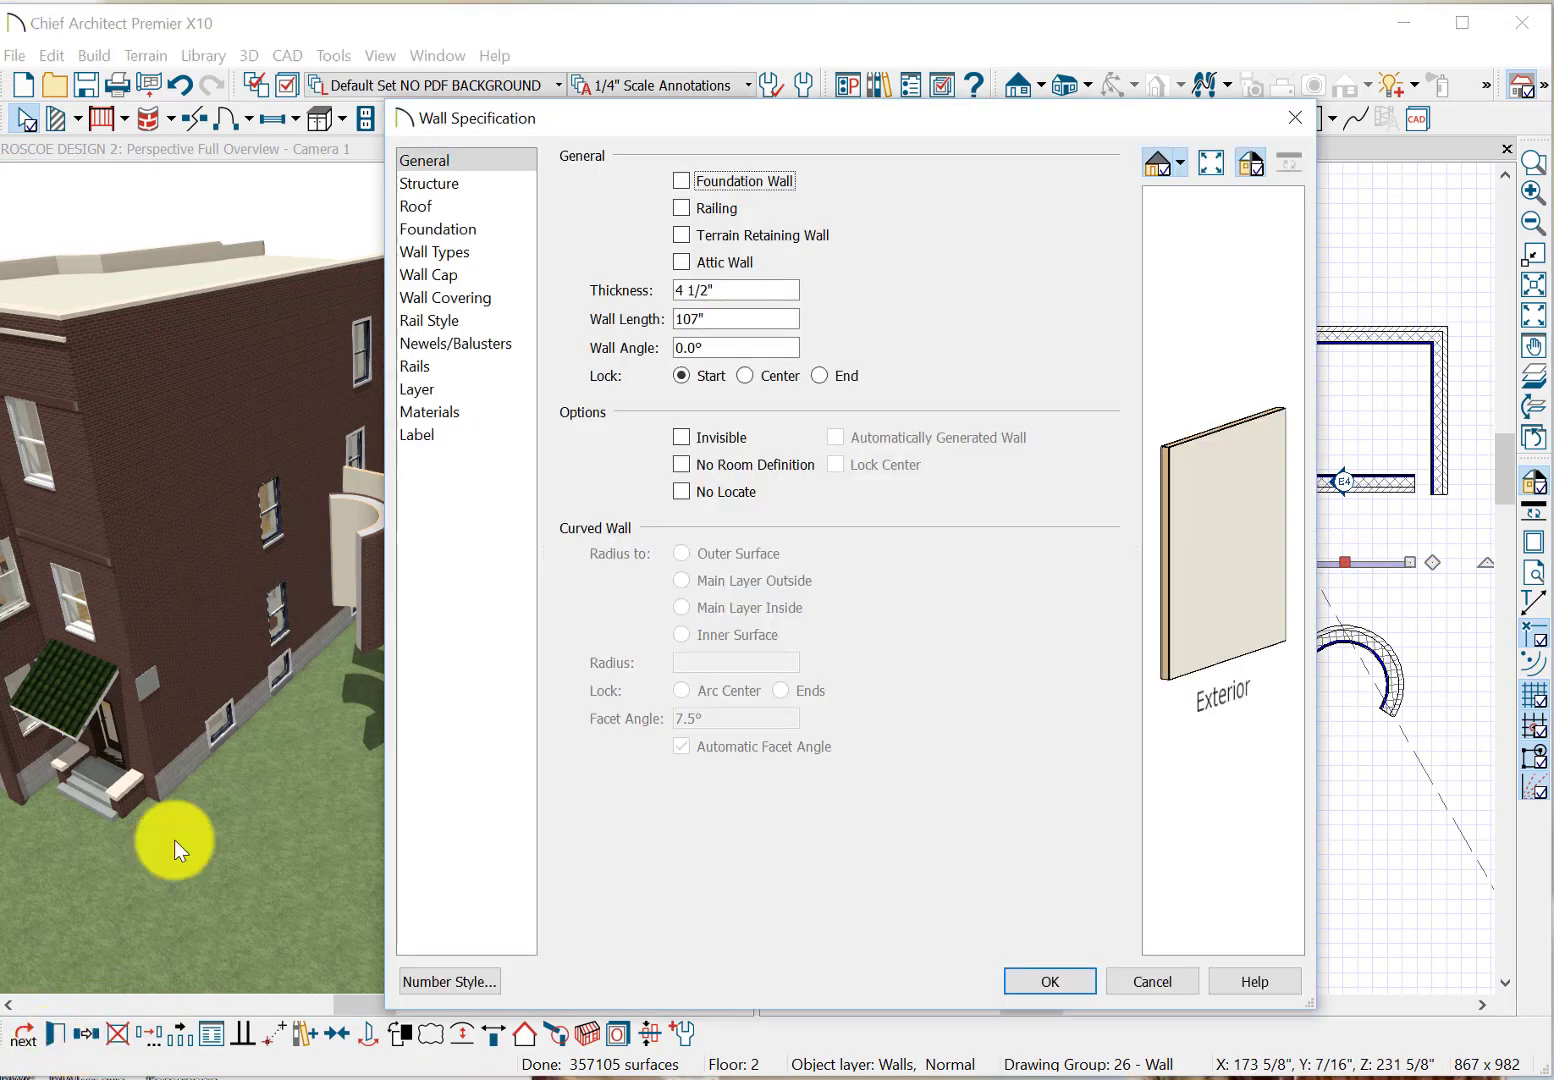
pyautogui.click(478, 250)
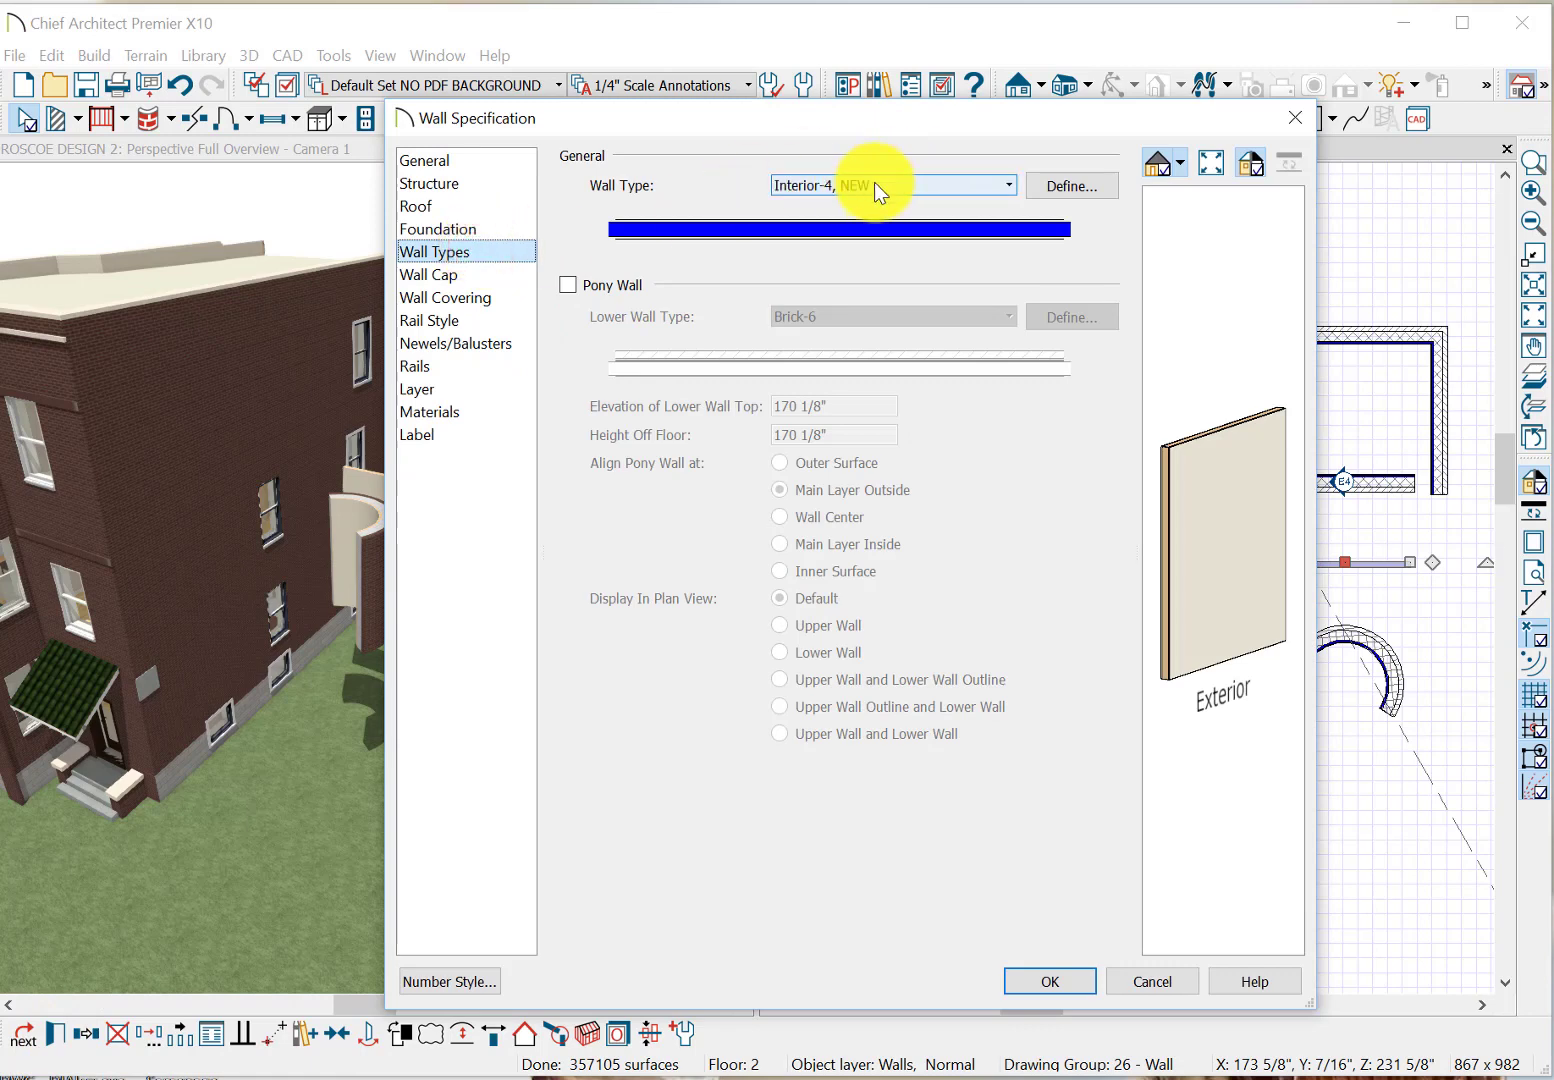
pyautogui.click(1060, 188)
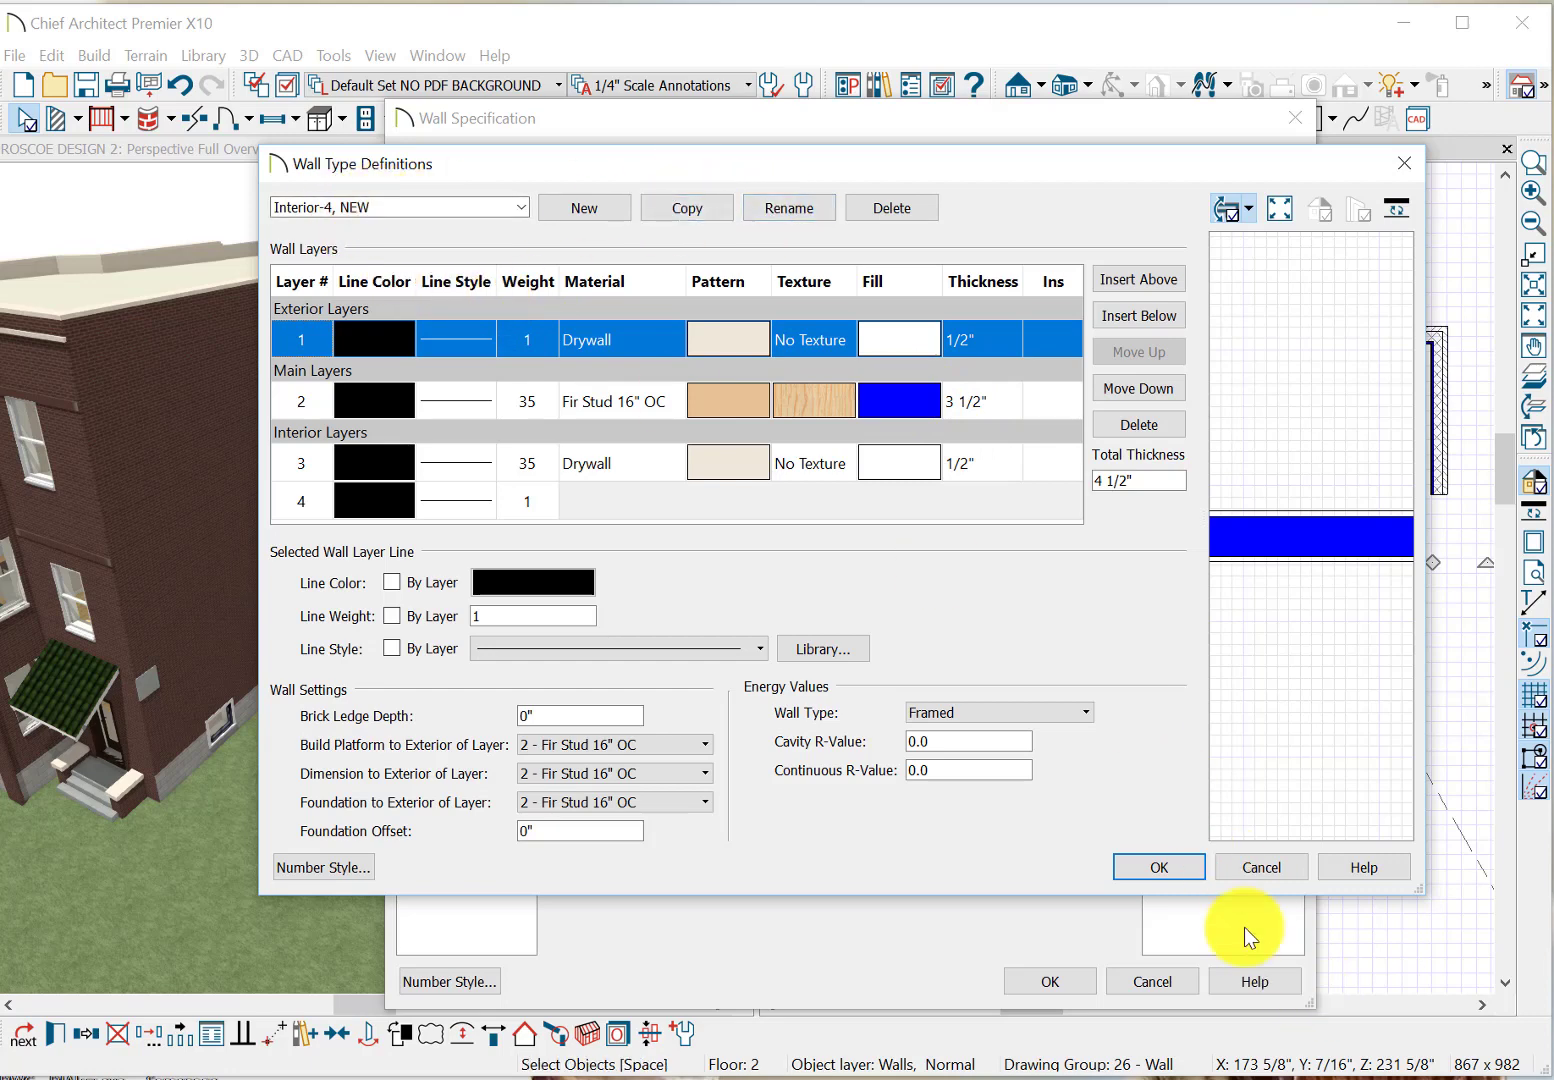
pyautogui.click(1165, 867)
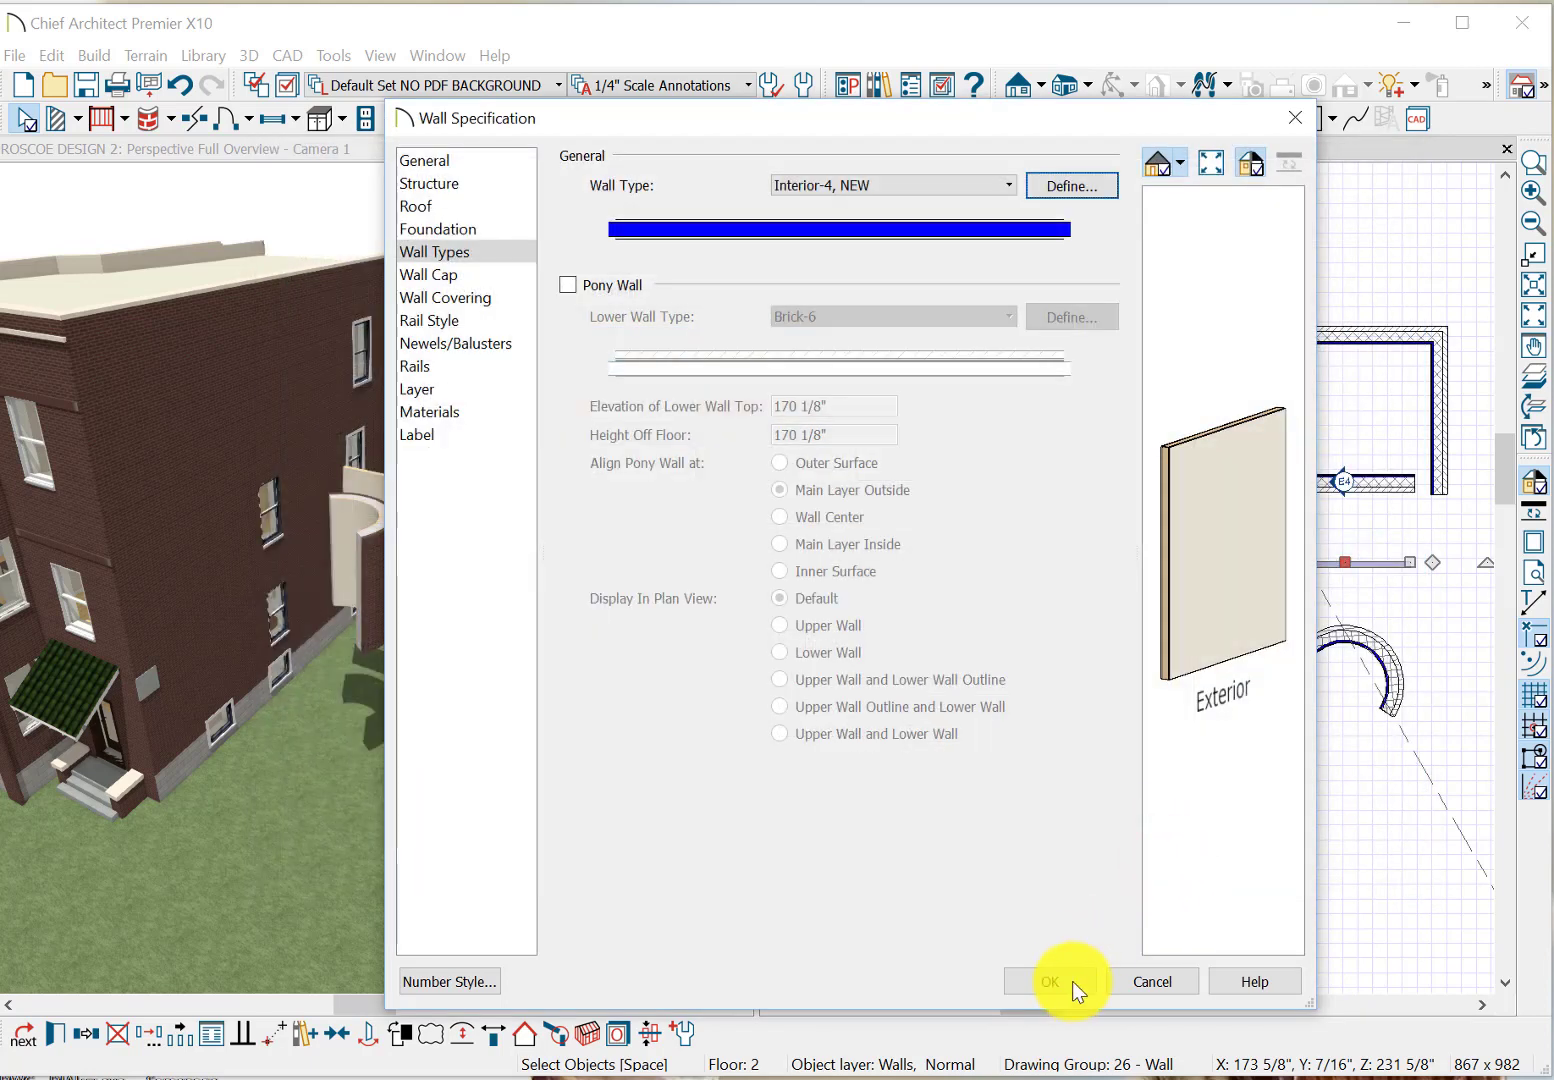
pyautogui.click(1062, 979)
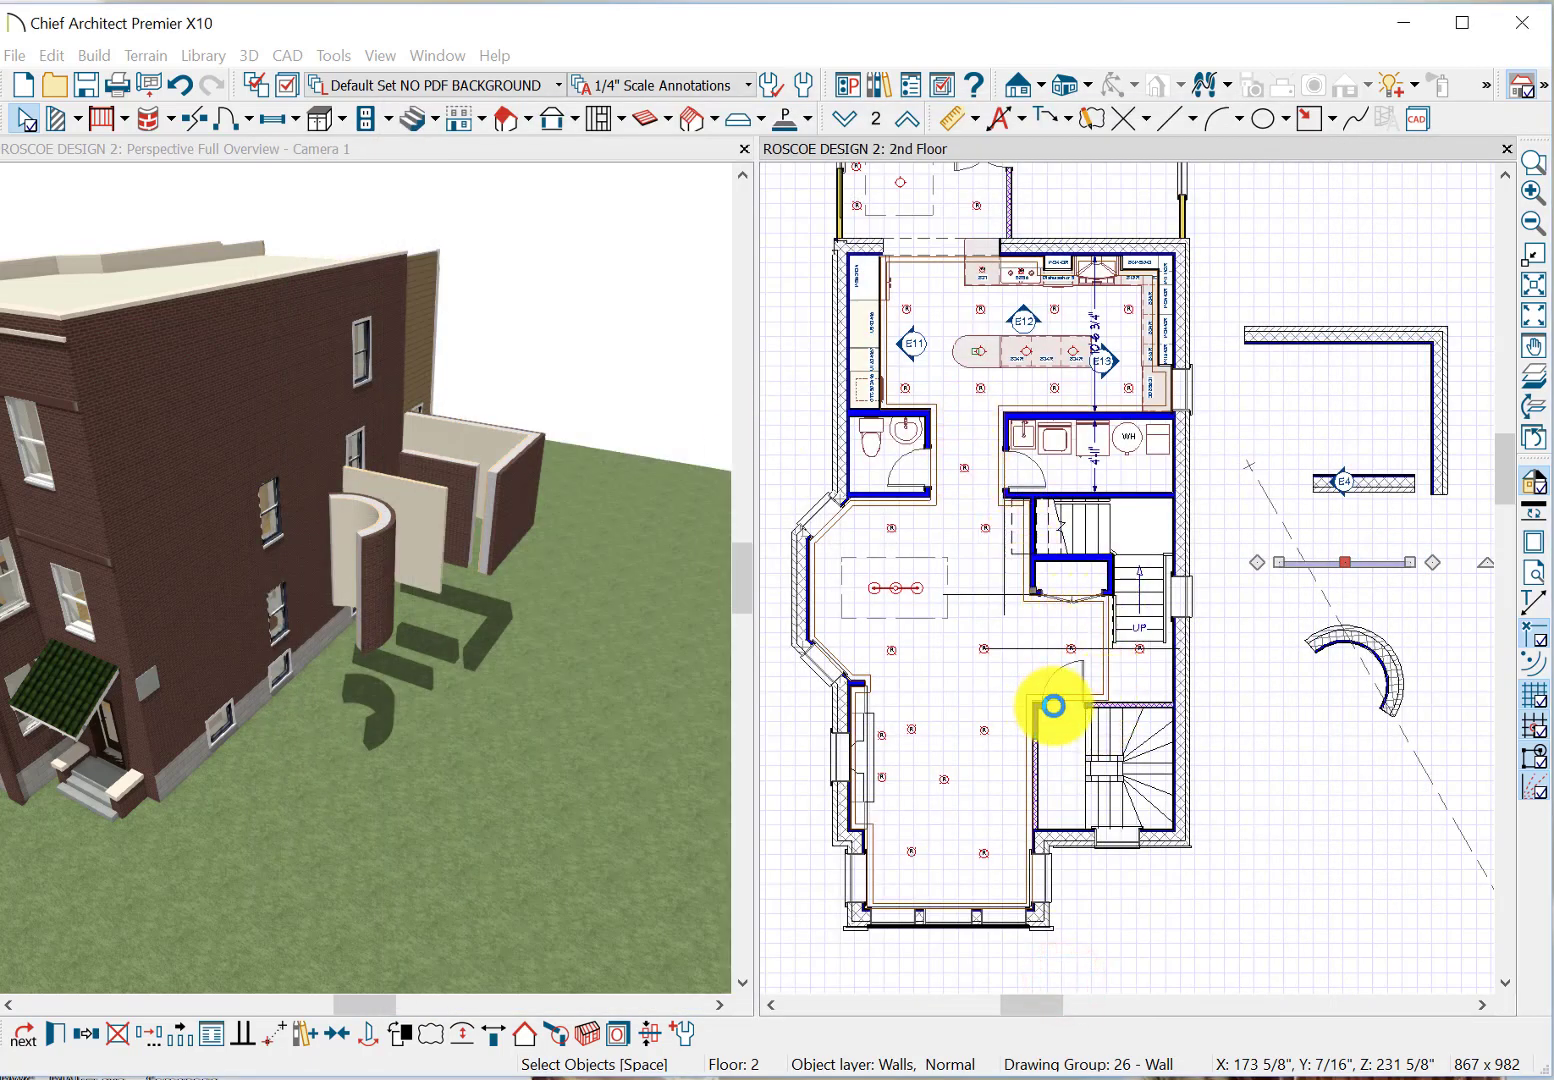
# Drag the end of the wall beside the stair doorway upward to lengthen it.
pyautogui.click(1033, 842)
pyautogui.moveTo(1033, 842); pyautogui.dragTo(1034, 718)
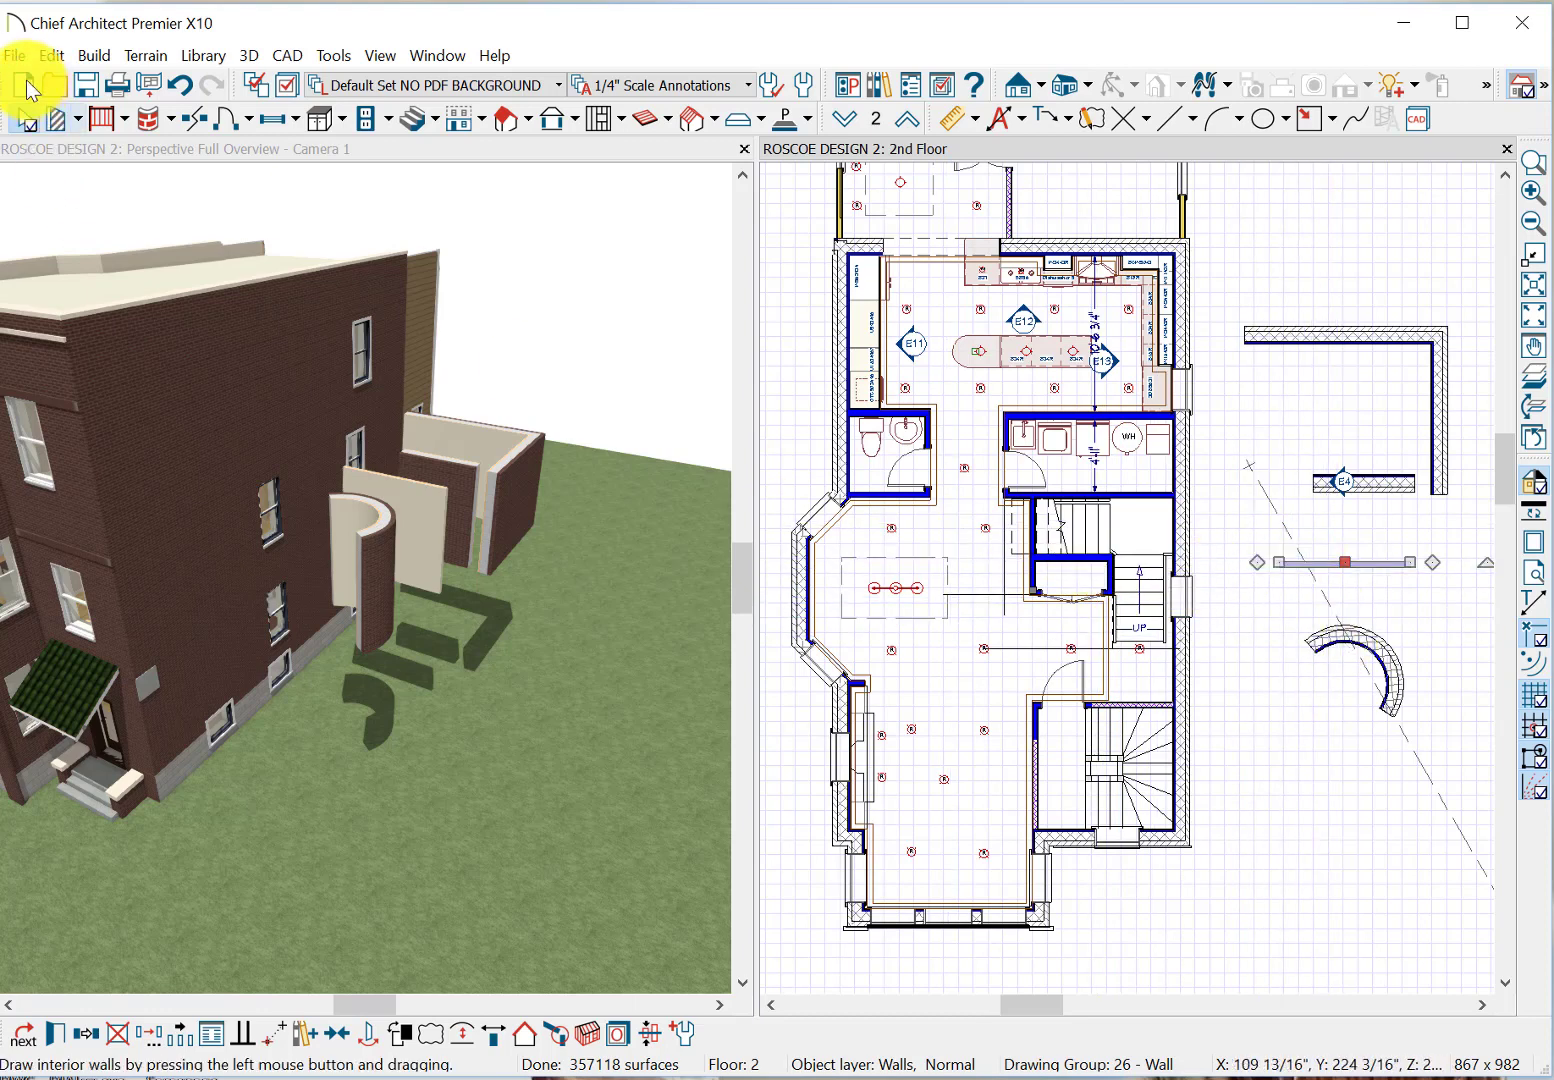
# Draw a straight foundation wall at the plan's lower right, below the curved wall.
pyautogui.click(94, 55)
pyautogui.moveTo(117, 93)
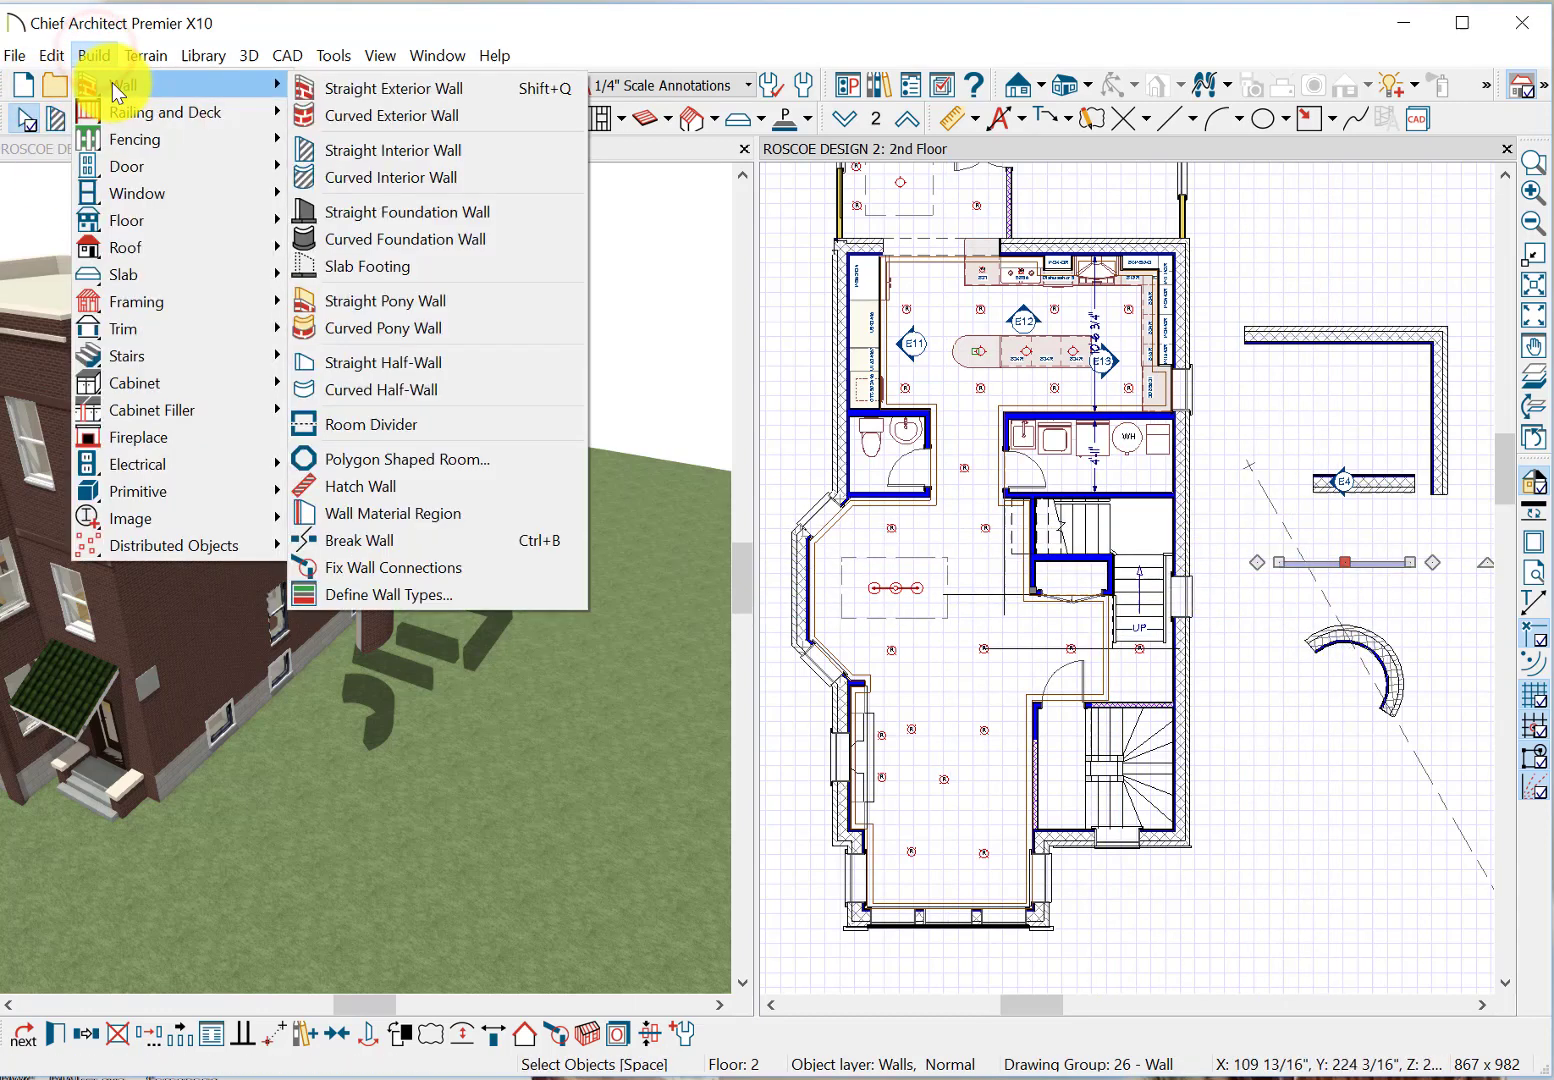
pyautogui.click(357, 214)
pyautogui.moveTo(1273, 788); pyautogui.dragTo(1430, 792)
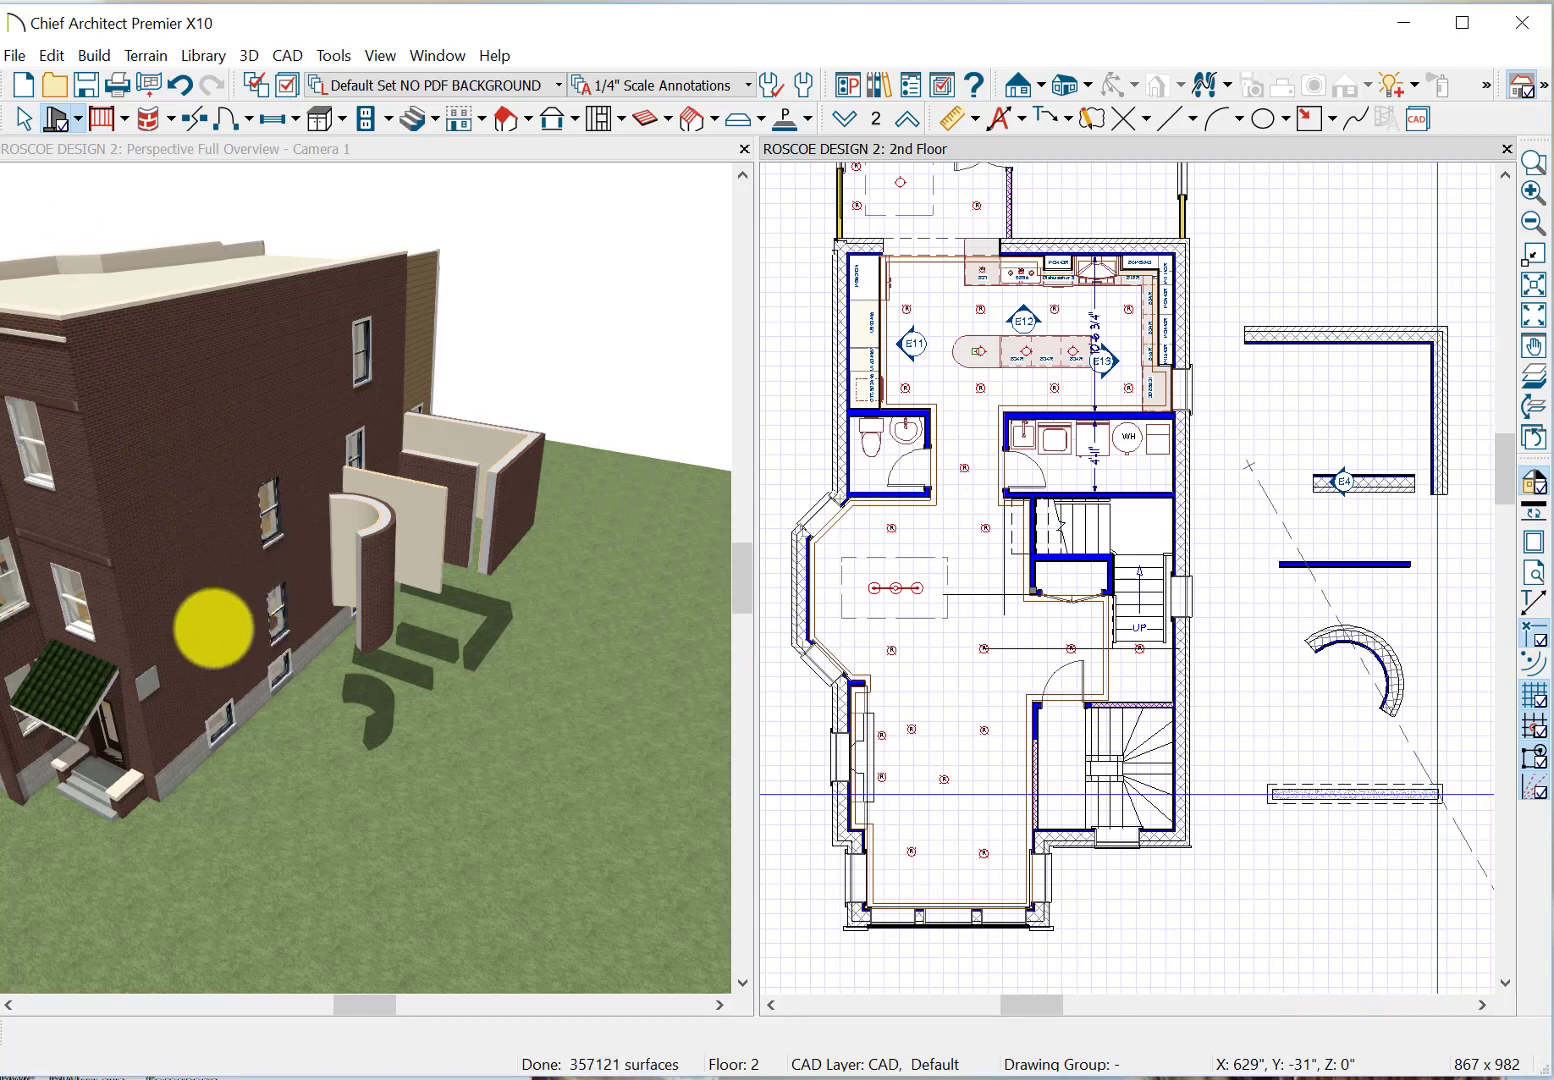
pyautogui.moveTo(215, 624); pyautogui.dragTo(228, 609)
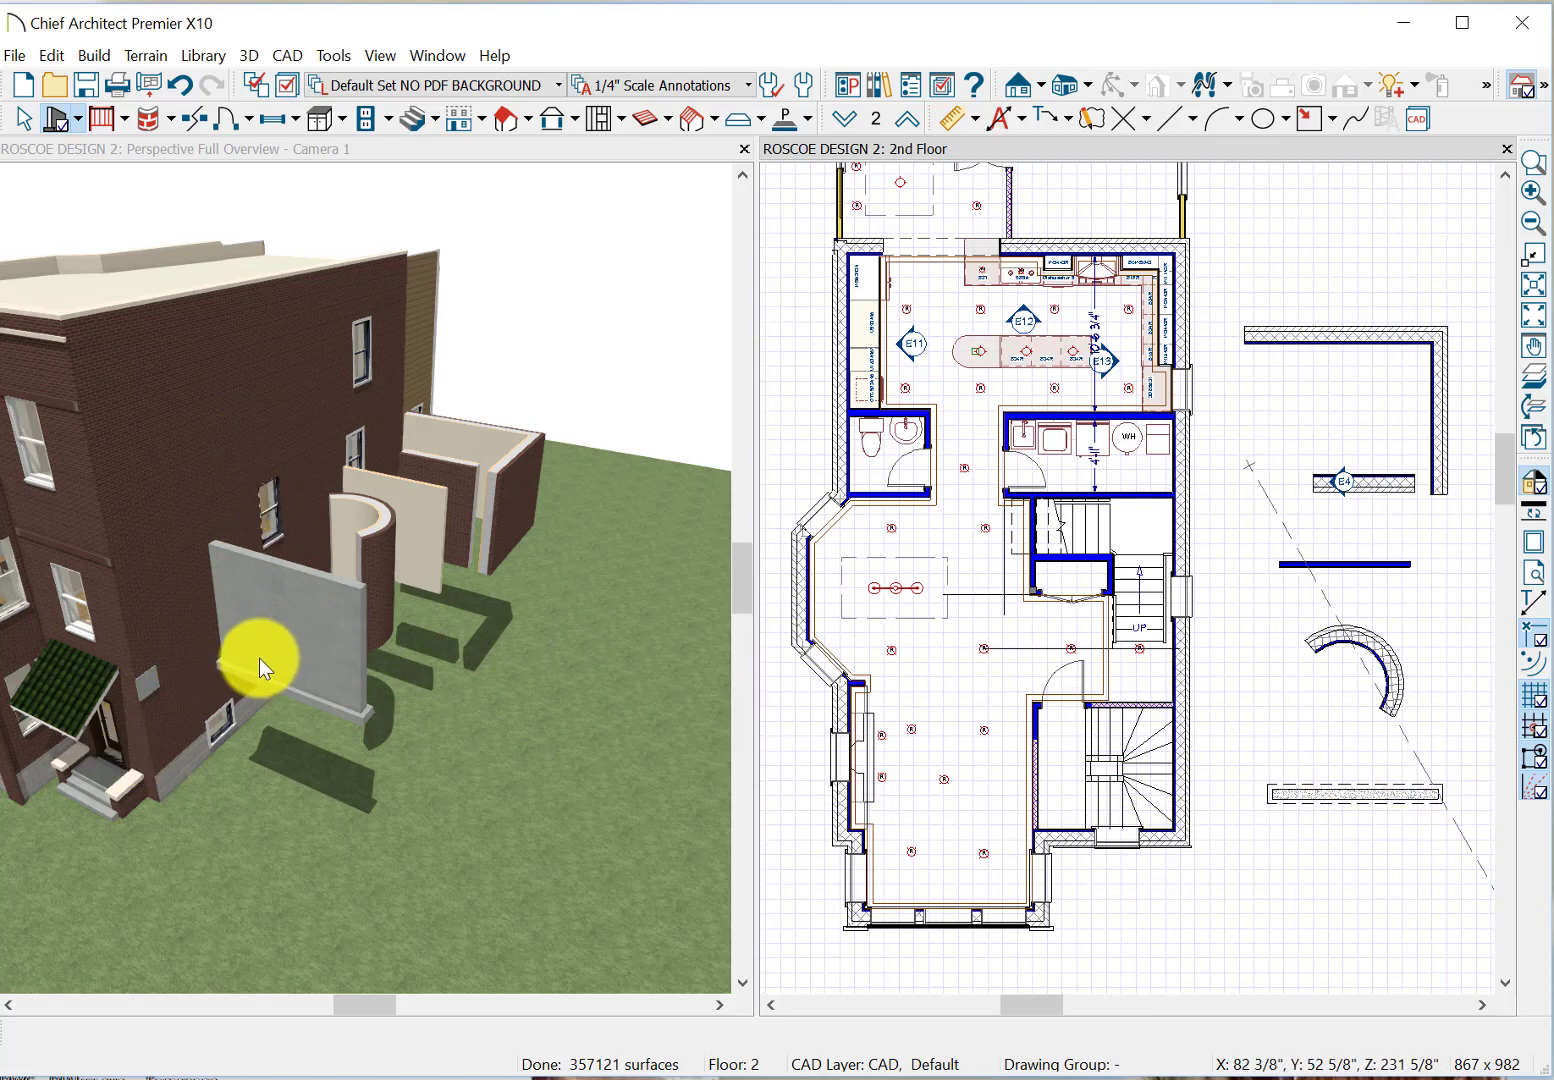
pyautogui.click(97, 57)
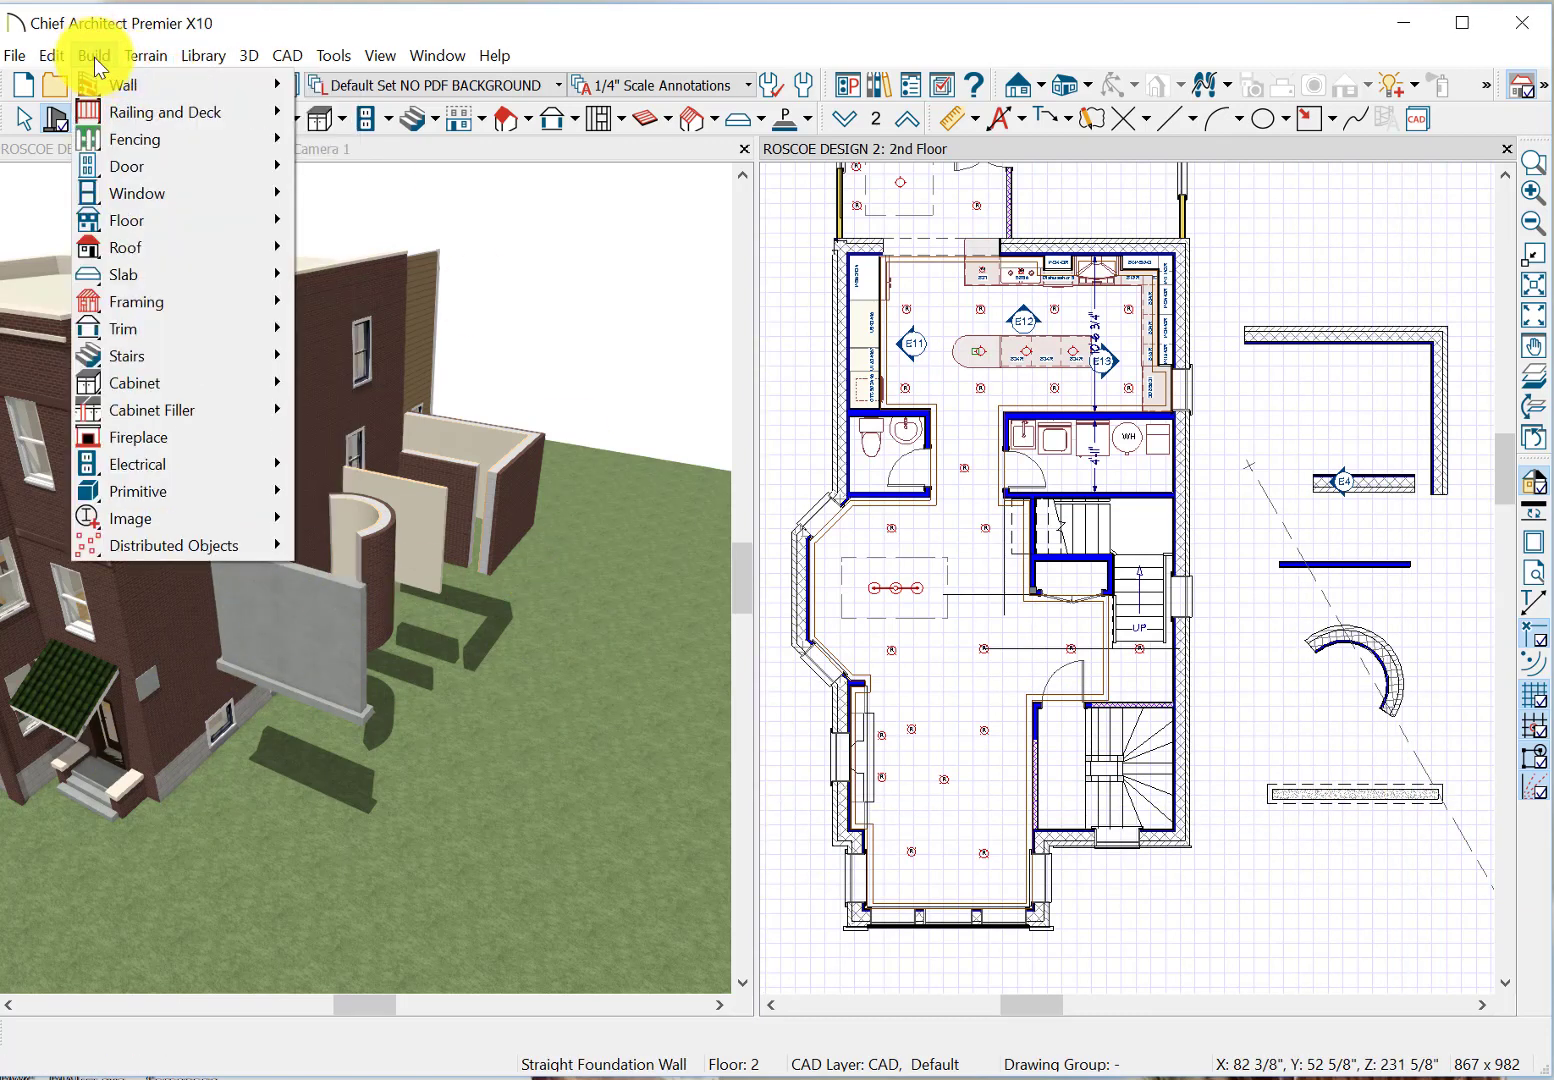
# Draw a straight pony wall below the house, running from right to left.
pyautogui.moveTo(103, 82)
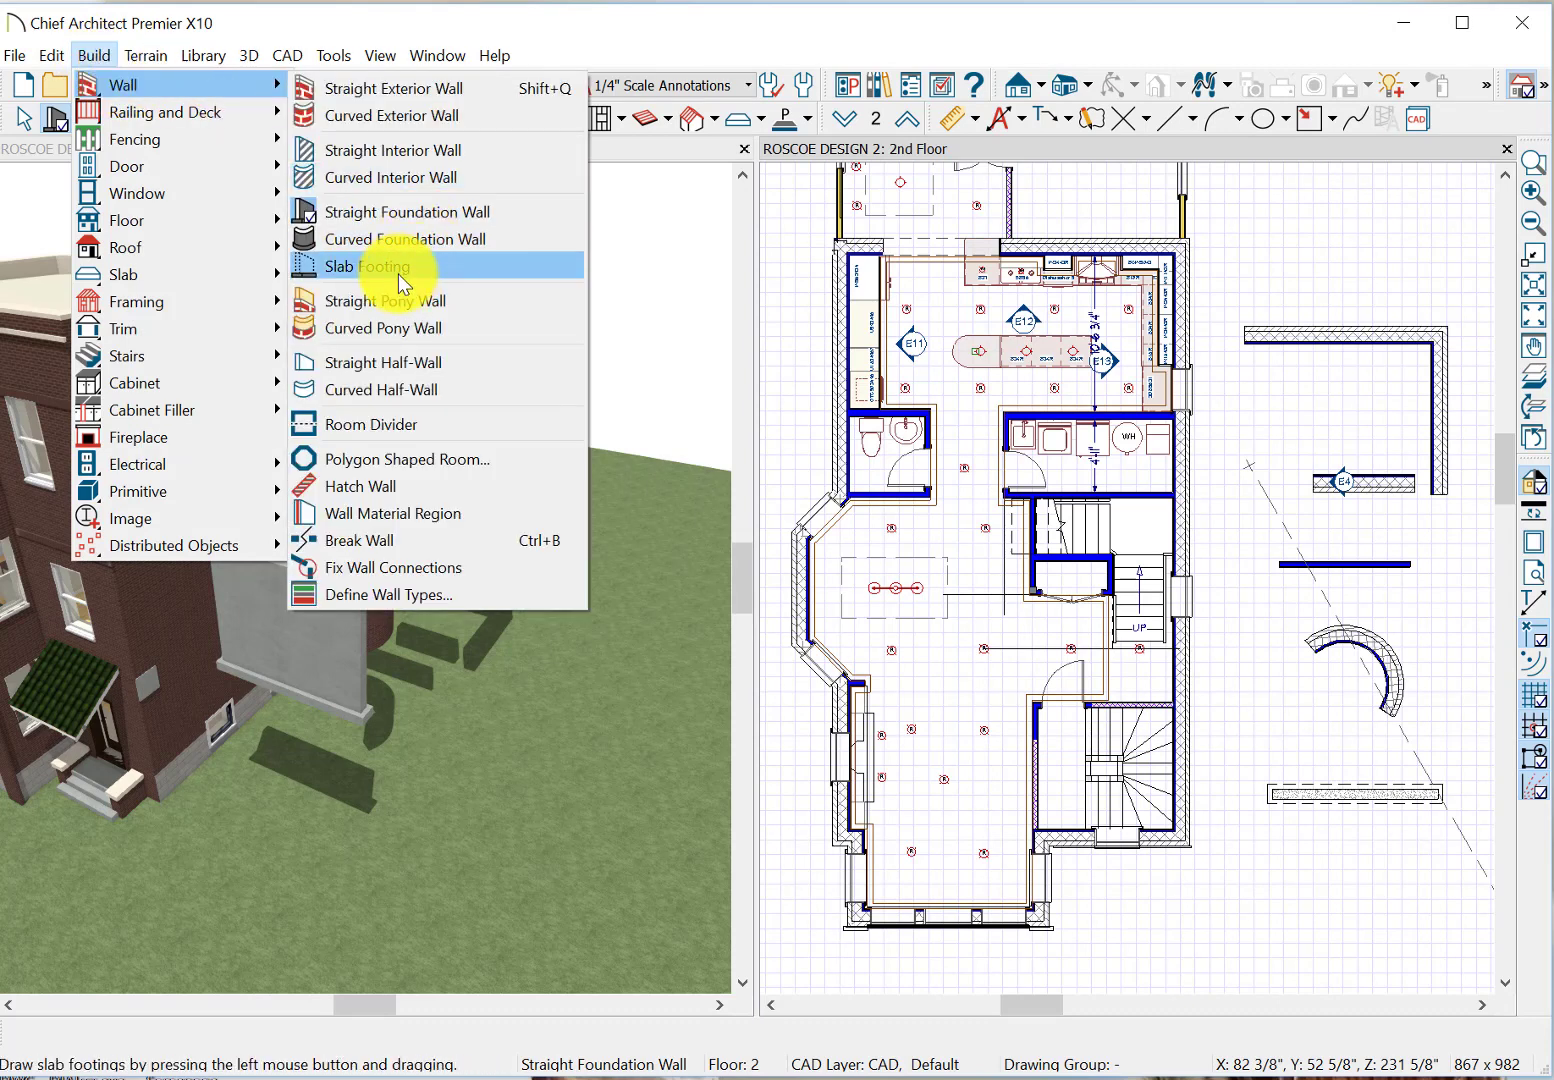
pyautogui.click(395, 300)
pyautogui.click(1290, 909)
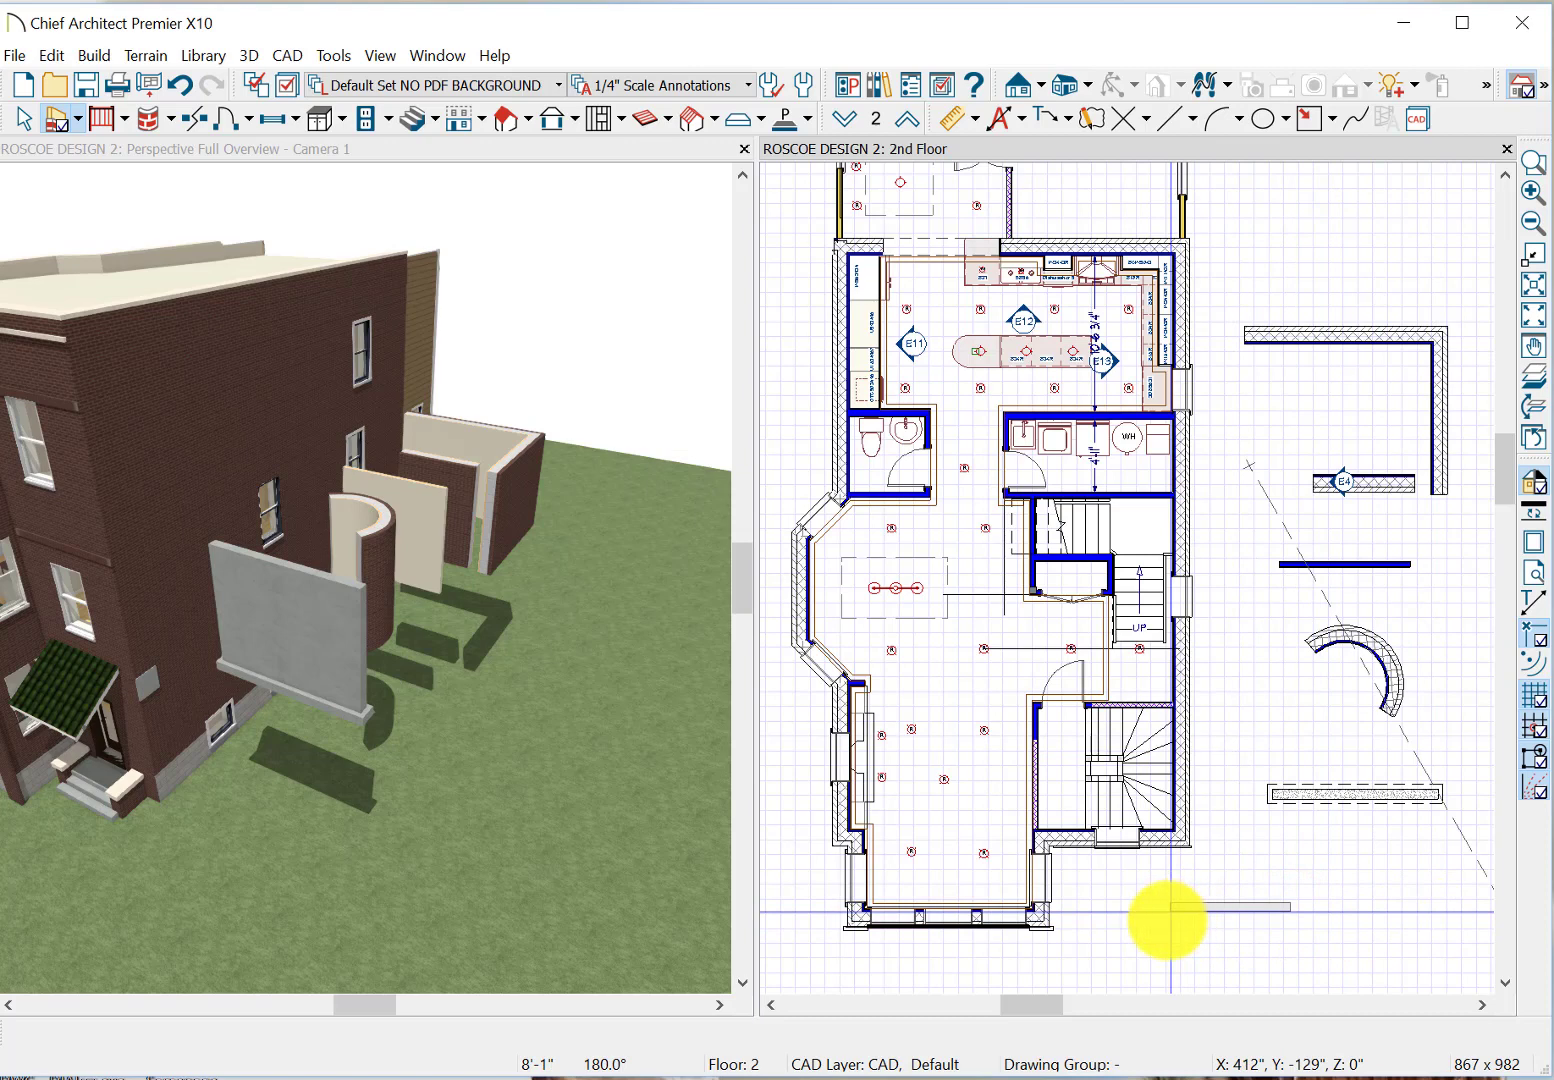
pyautogui.click(1071, 924)
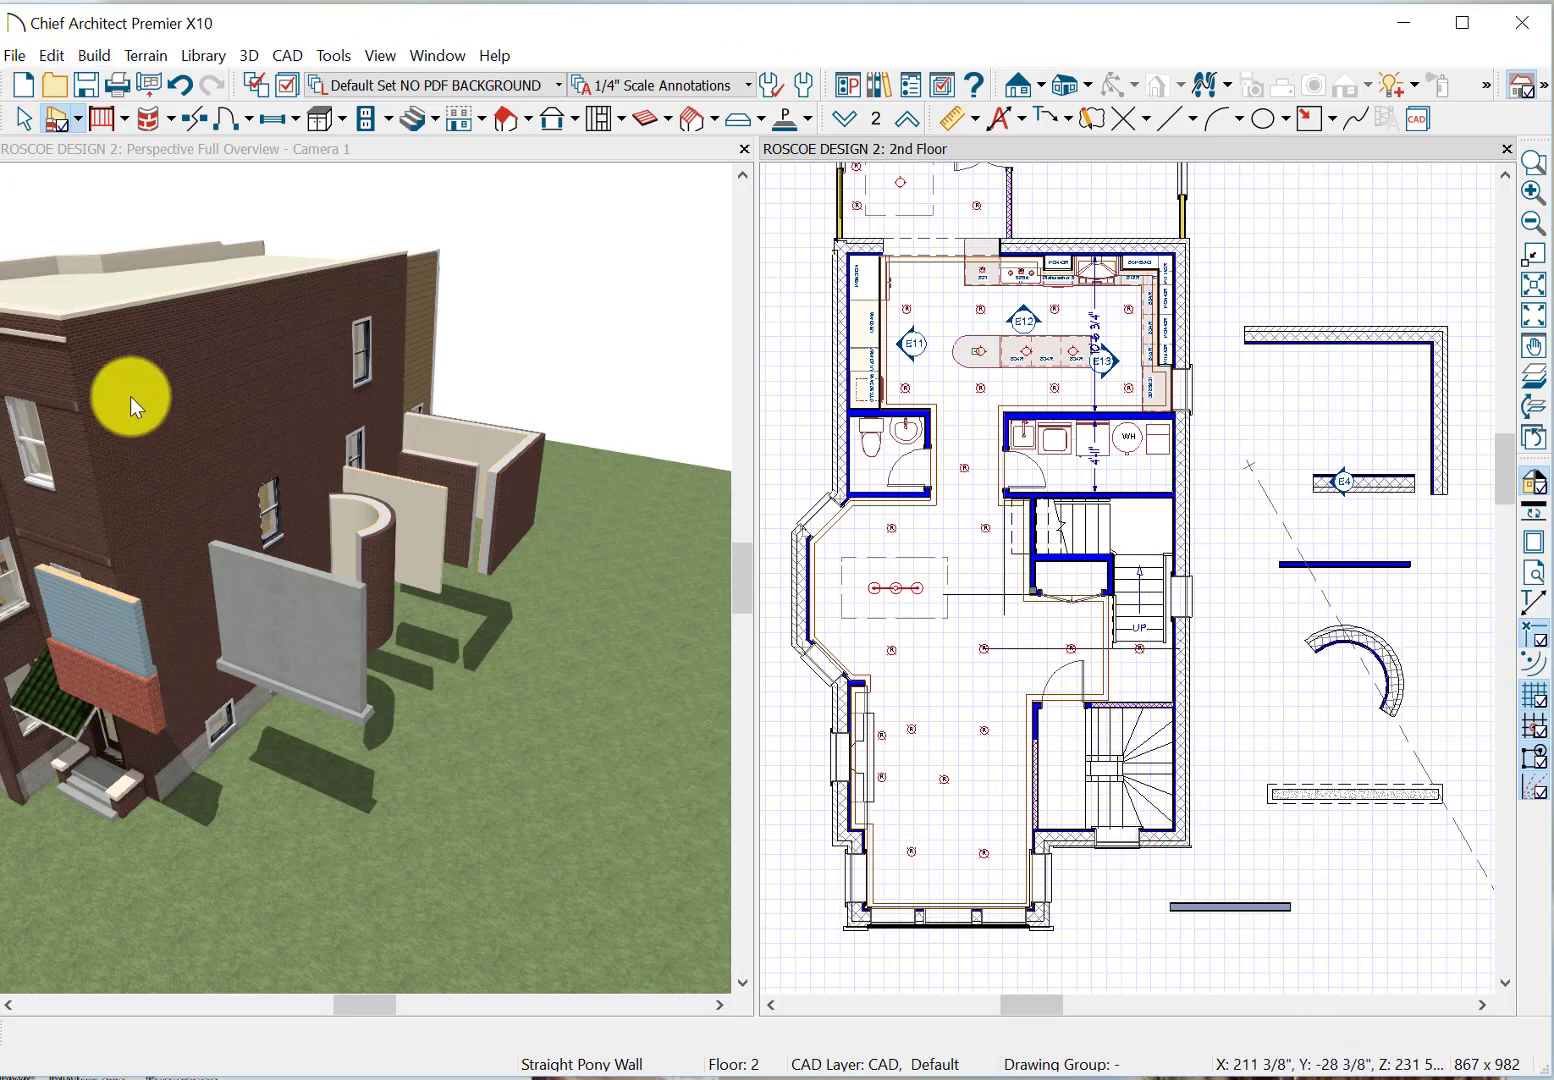
pyautogui.click(90, 53)
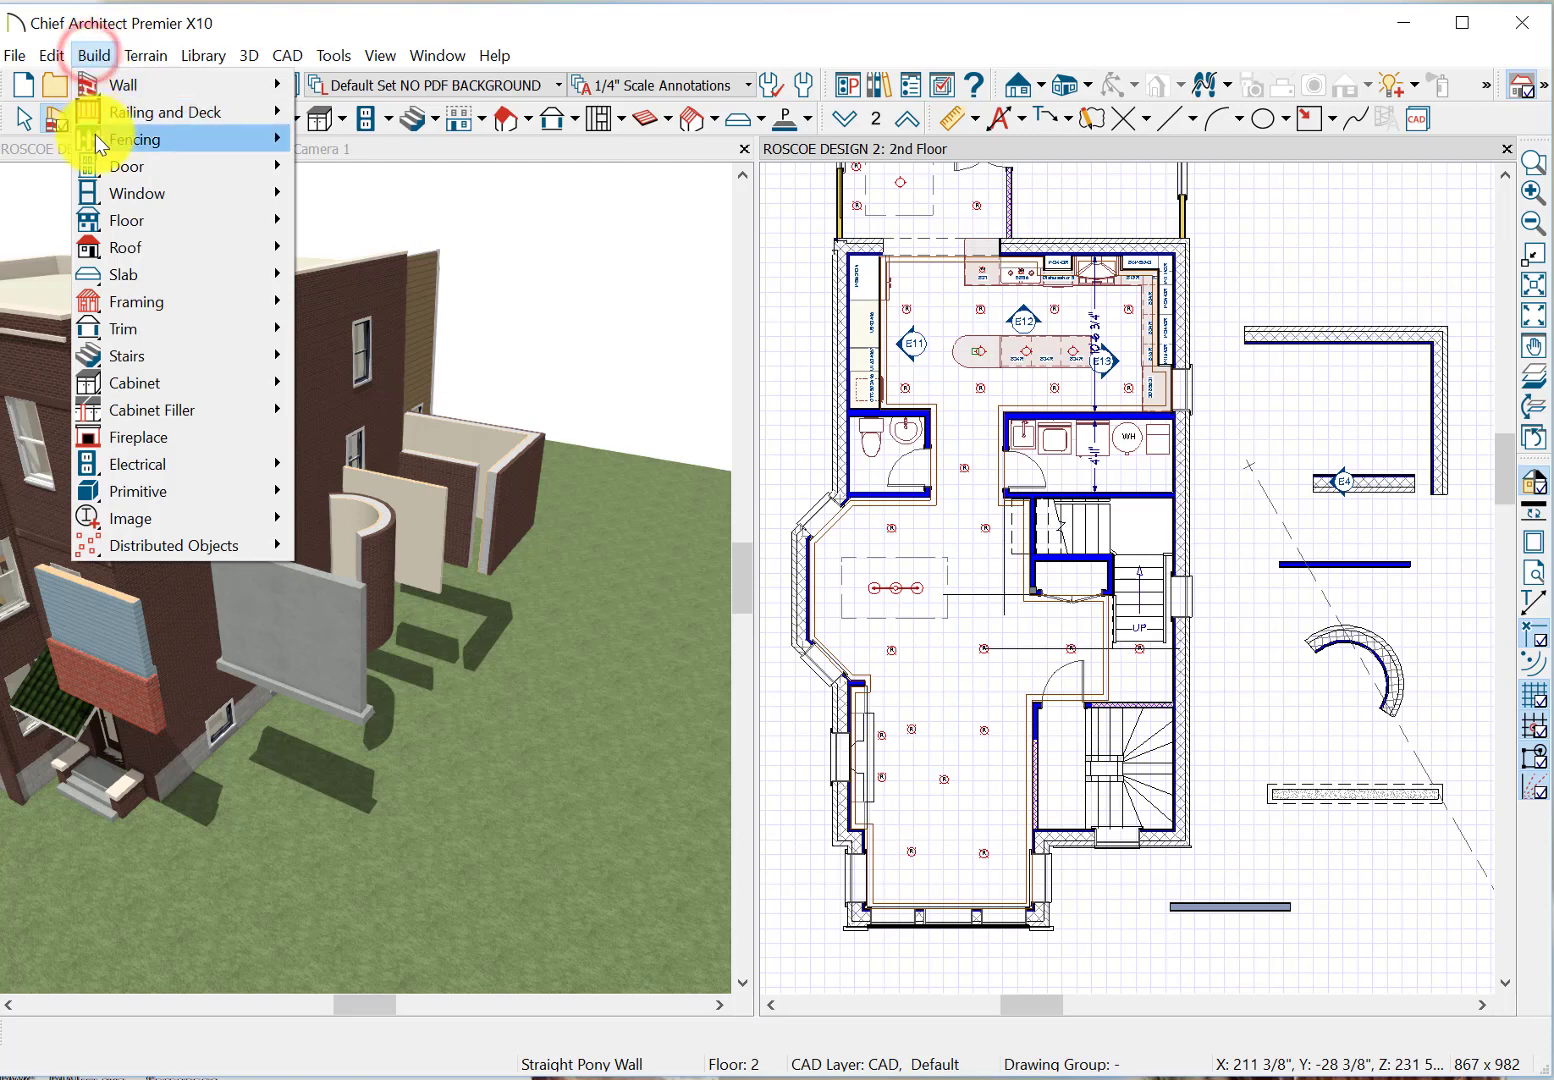
pyautogui.moveTo(127, 87)
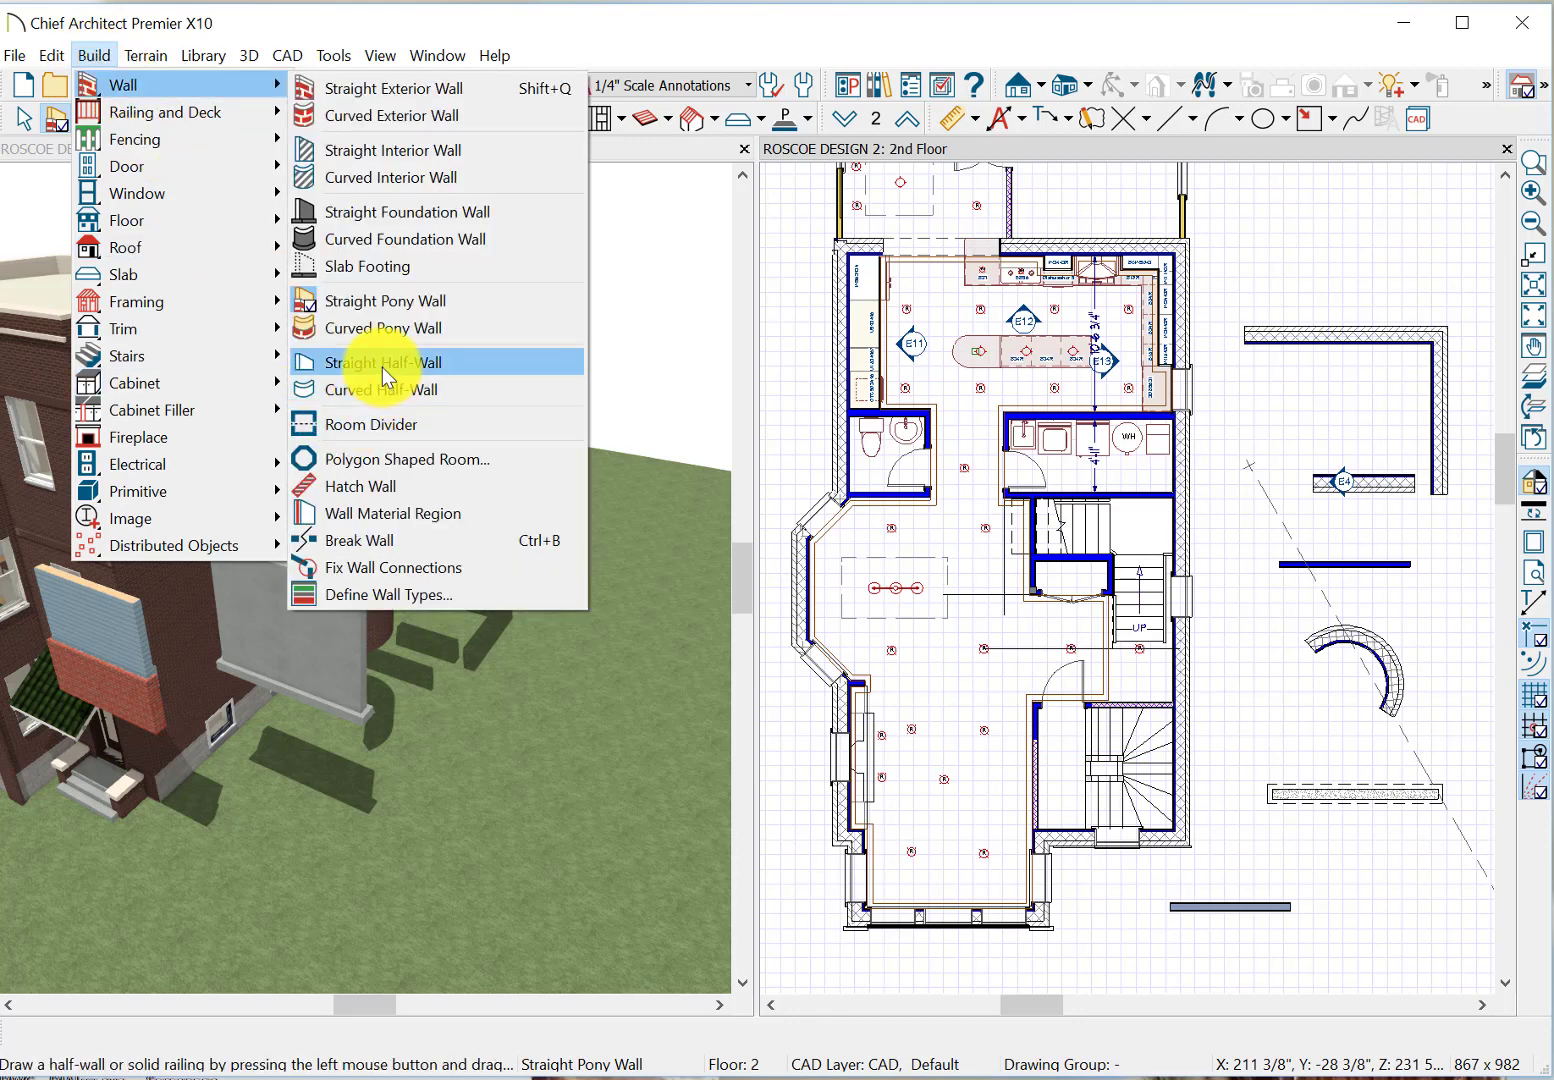
pyautogui.click(385, 364)
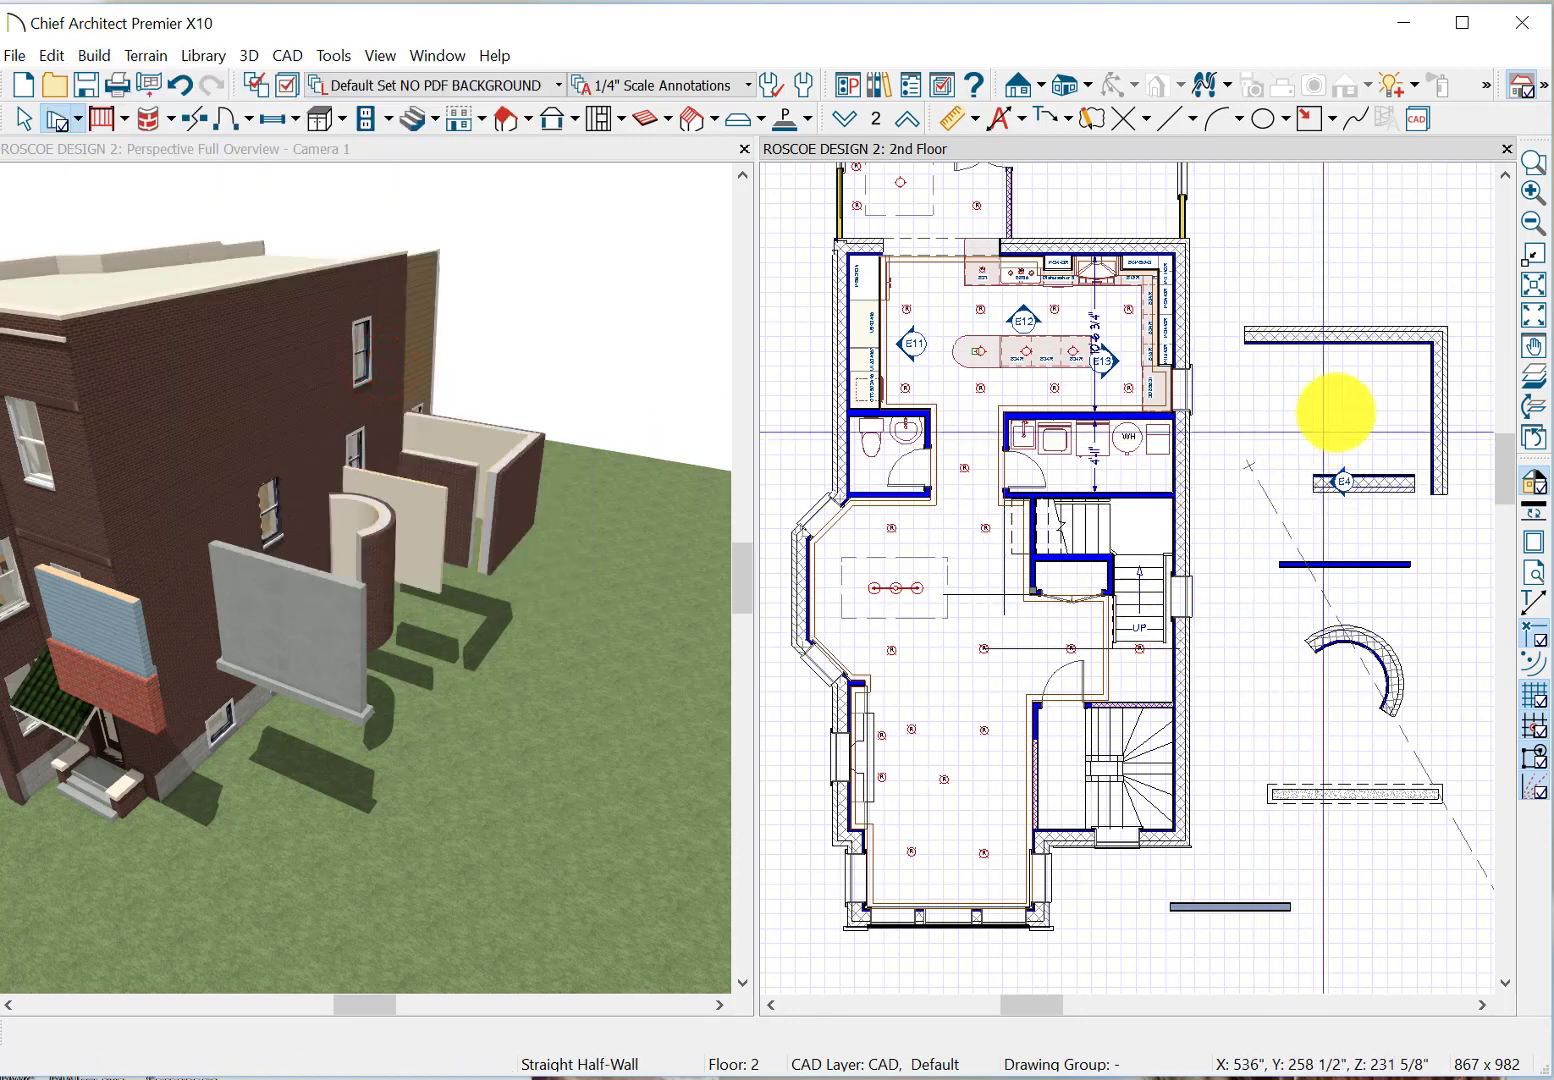
pyautogui.click(1327, 347)
pyautogui.moveTo(1327, 347); pyautogui.dragTo(1331, 423)
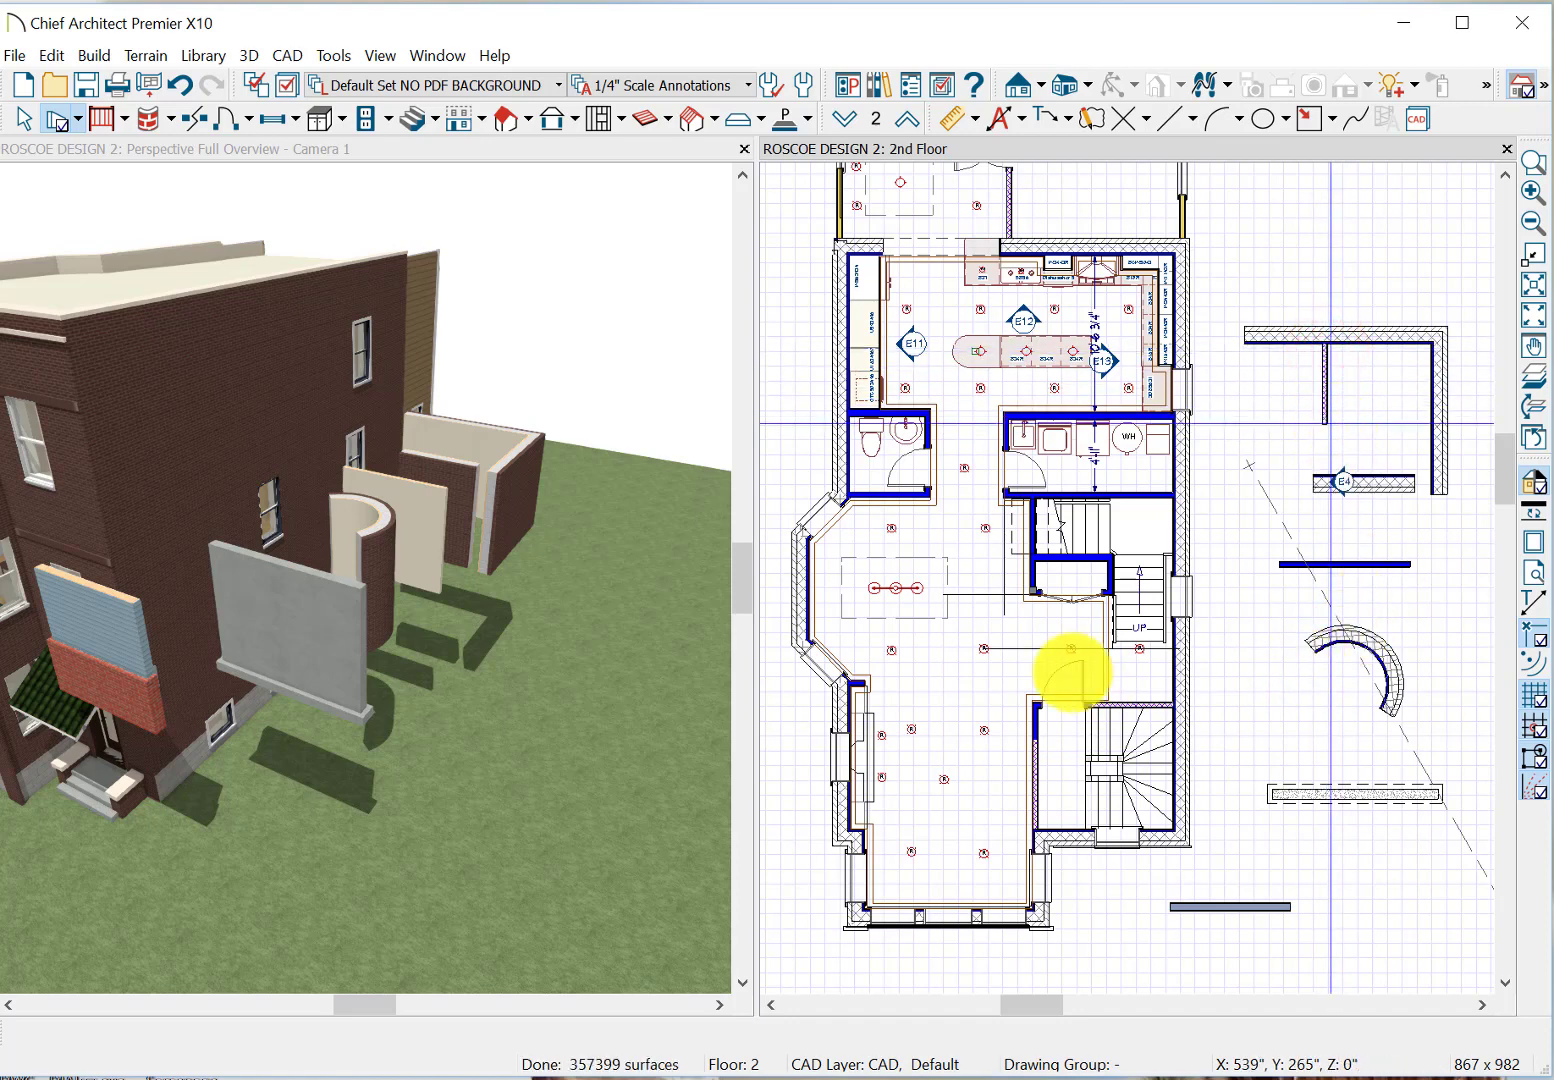
pyautogui.click(1072, 674)
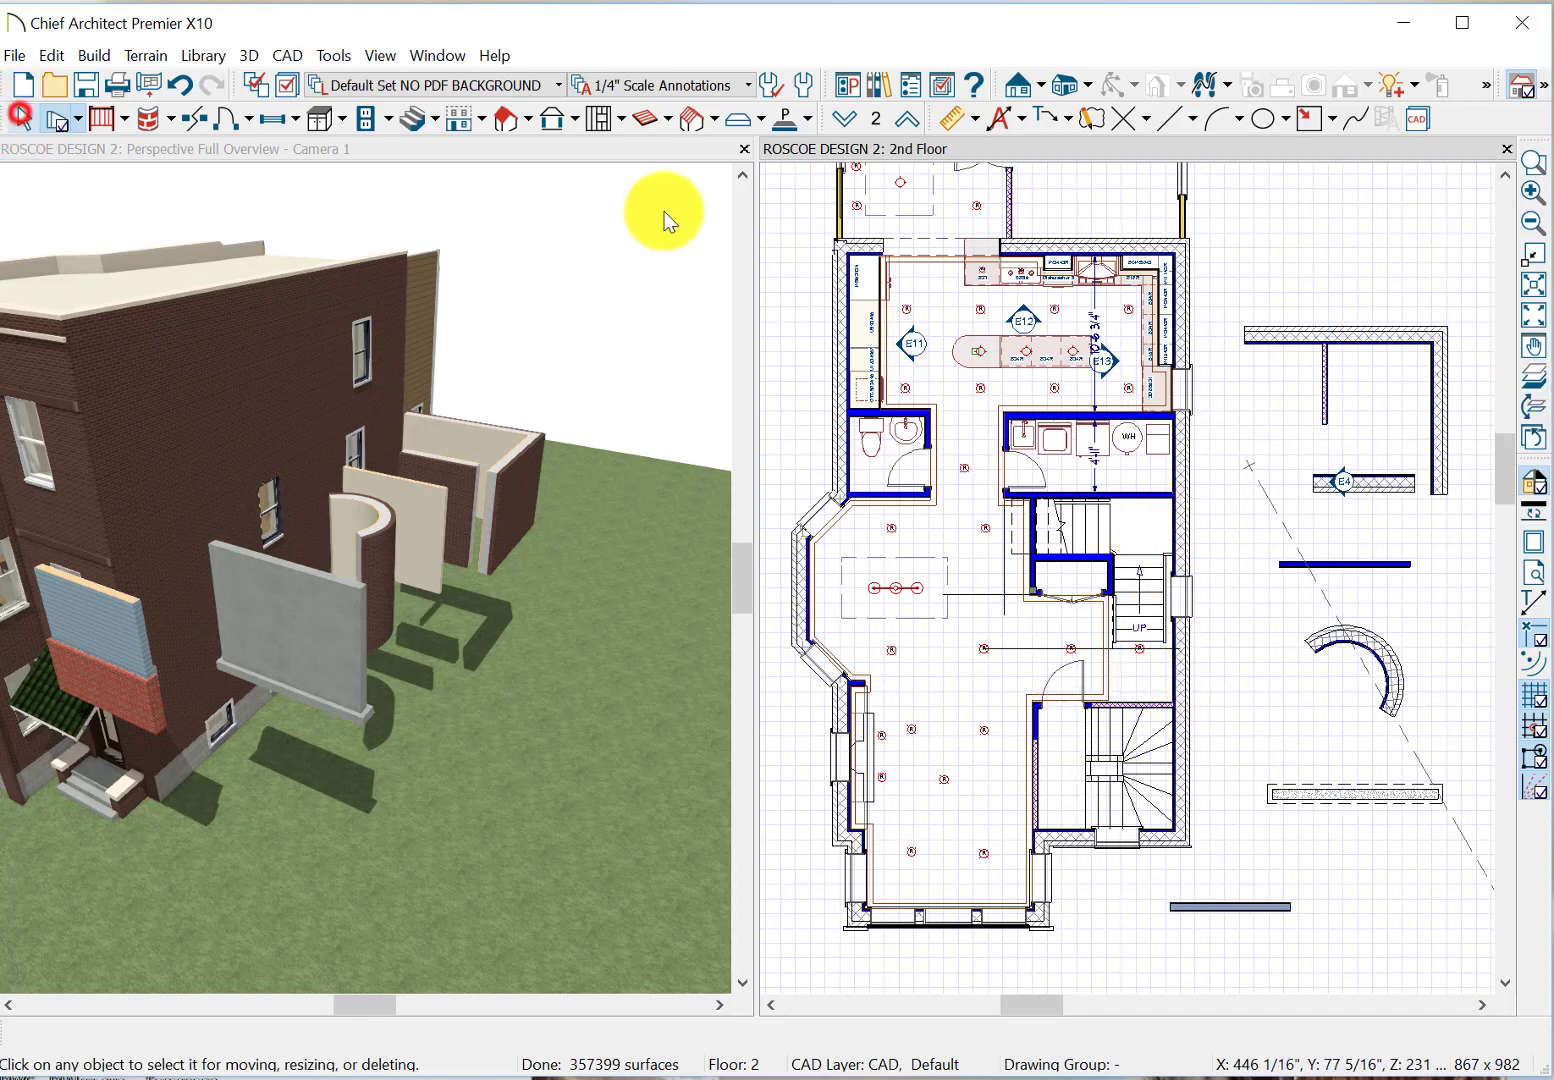
pyautogui.click(25, 119)
pyautogui.click(1330, 368)
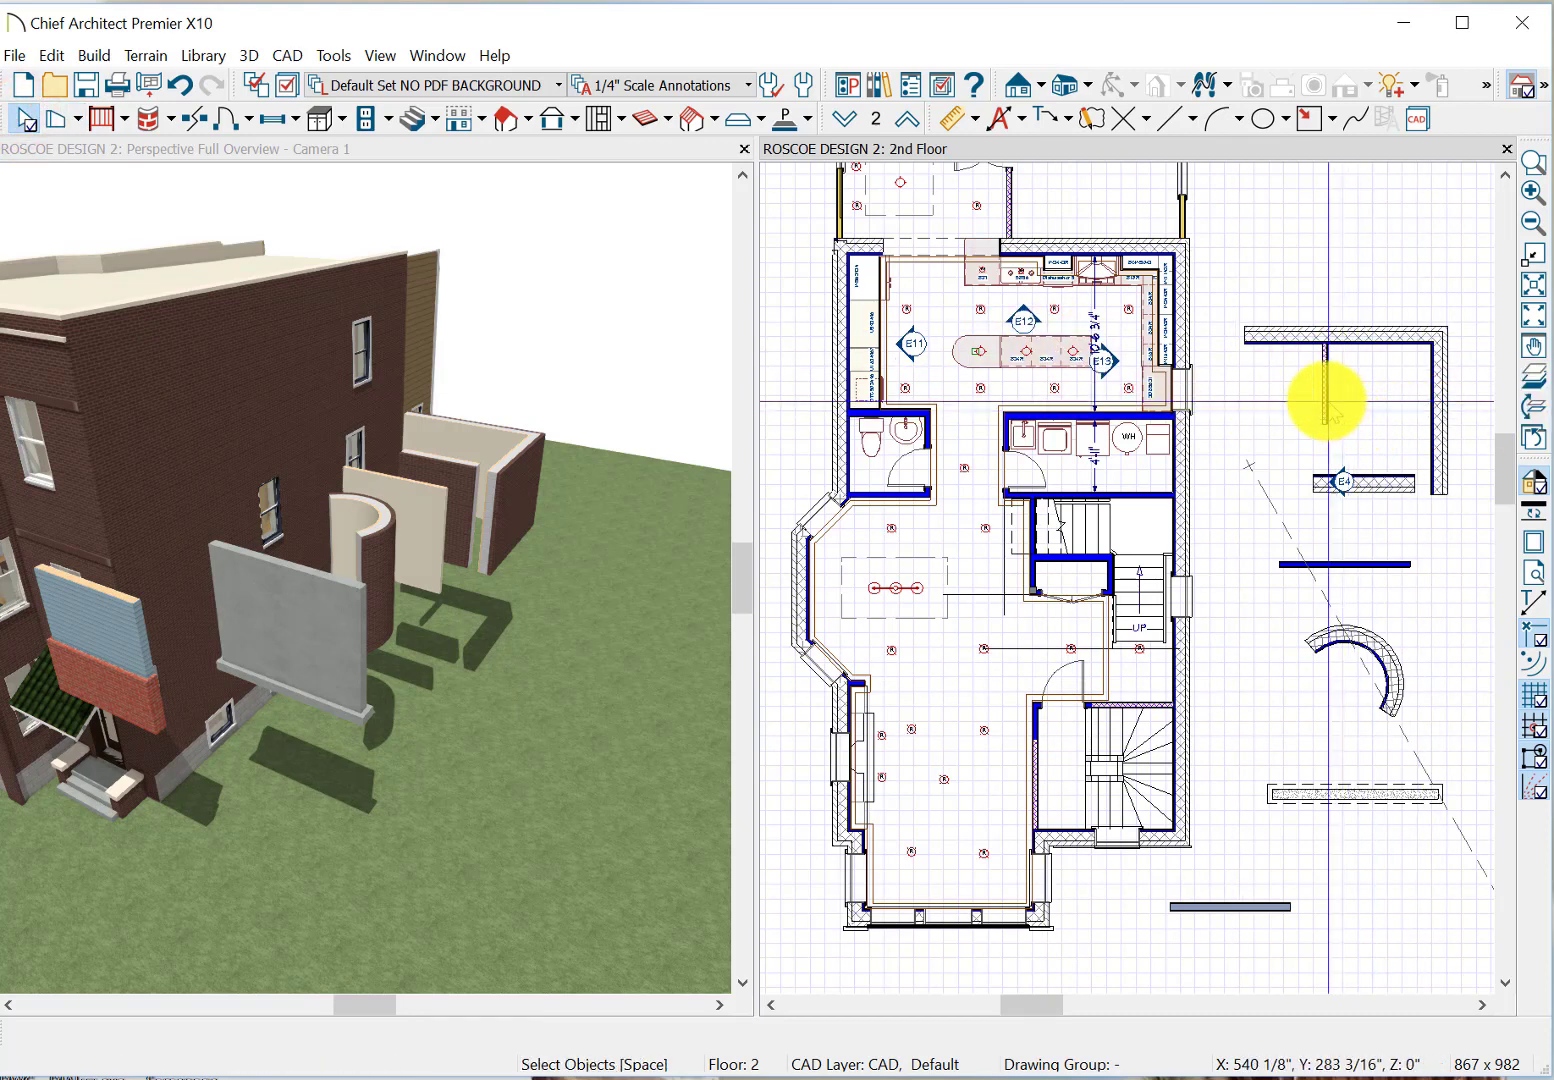
pyautogui.moveTo(1326, 400); pyautogui.dragTo(1326, 401)
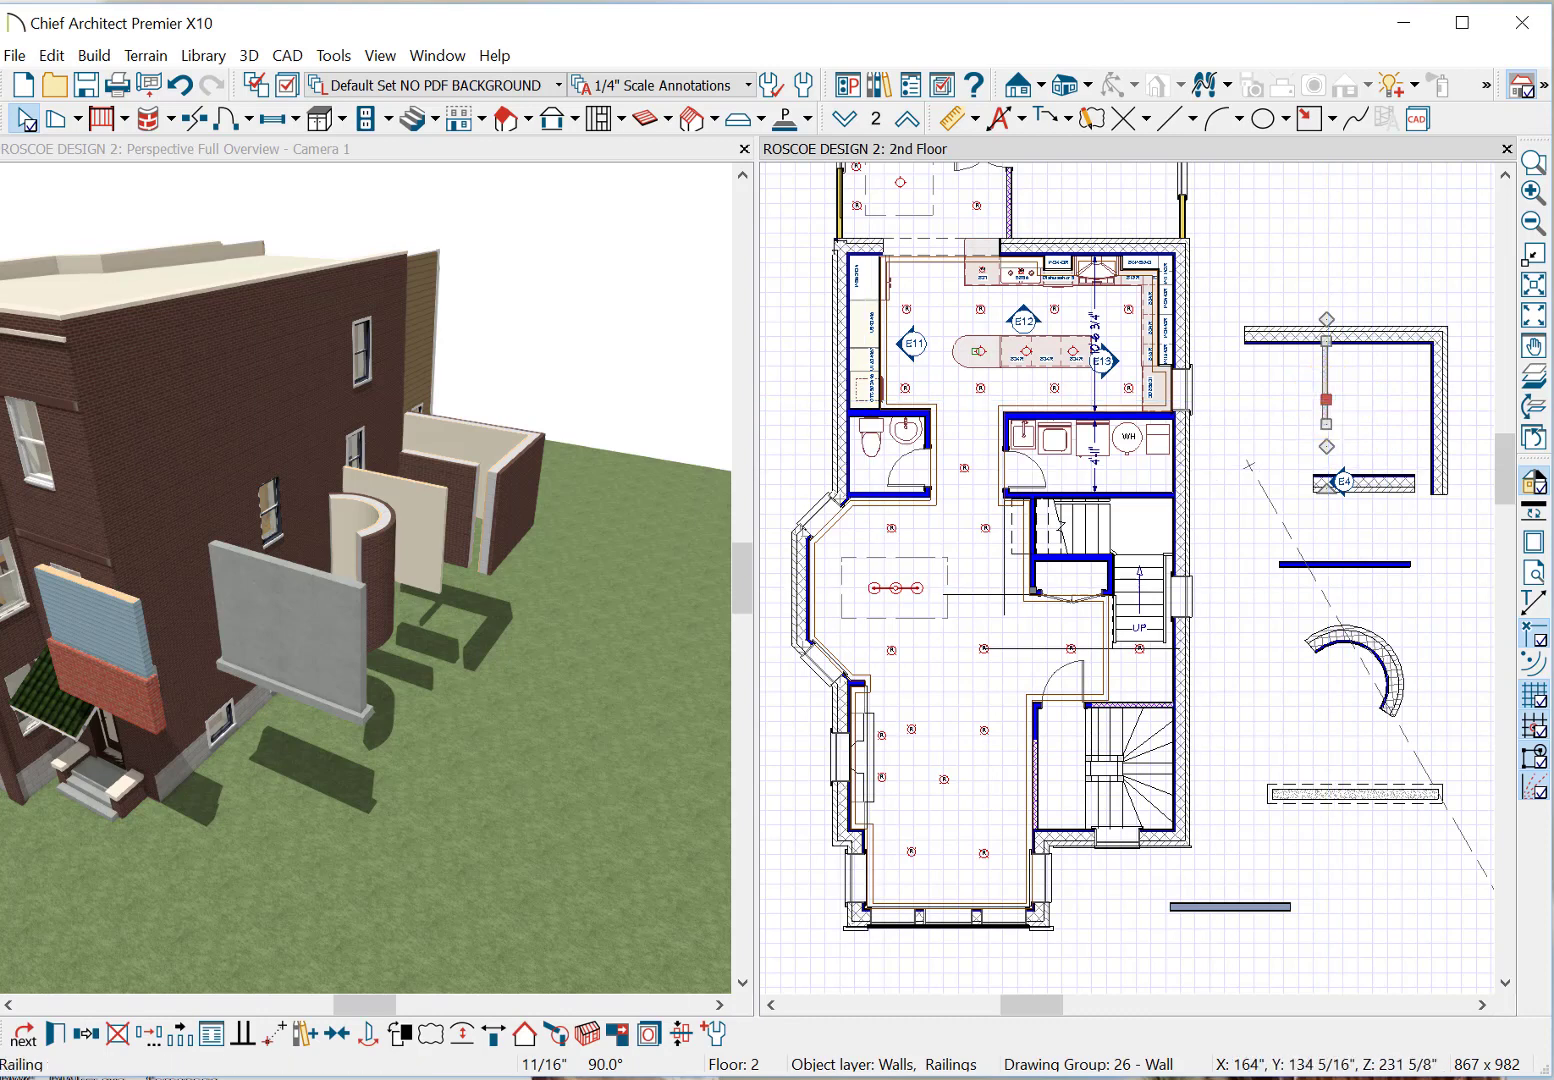
pyautogui.click(57, 1043)
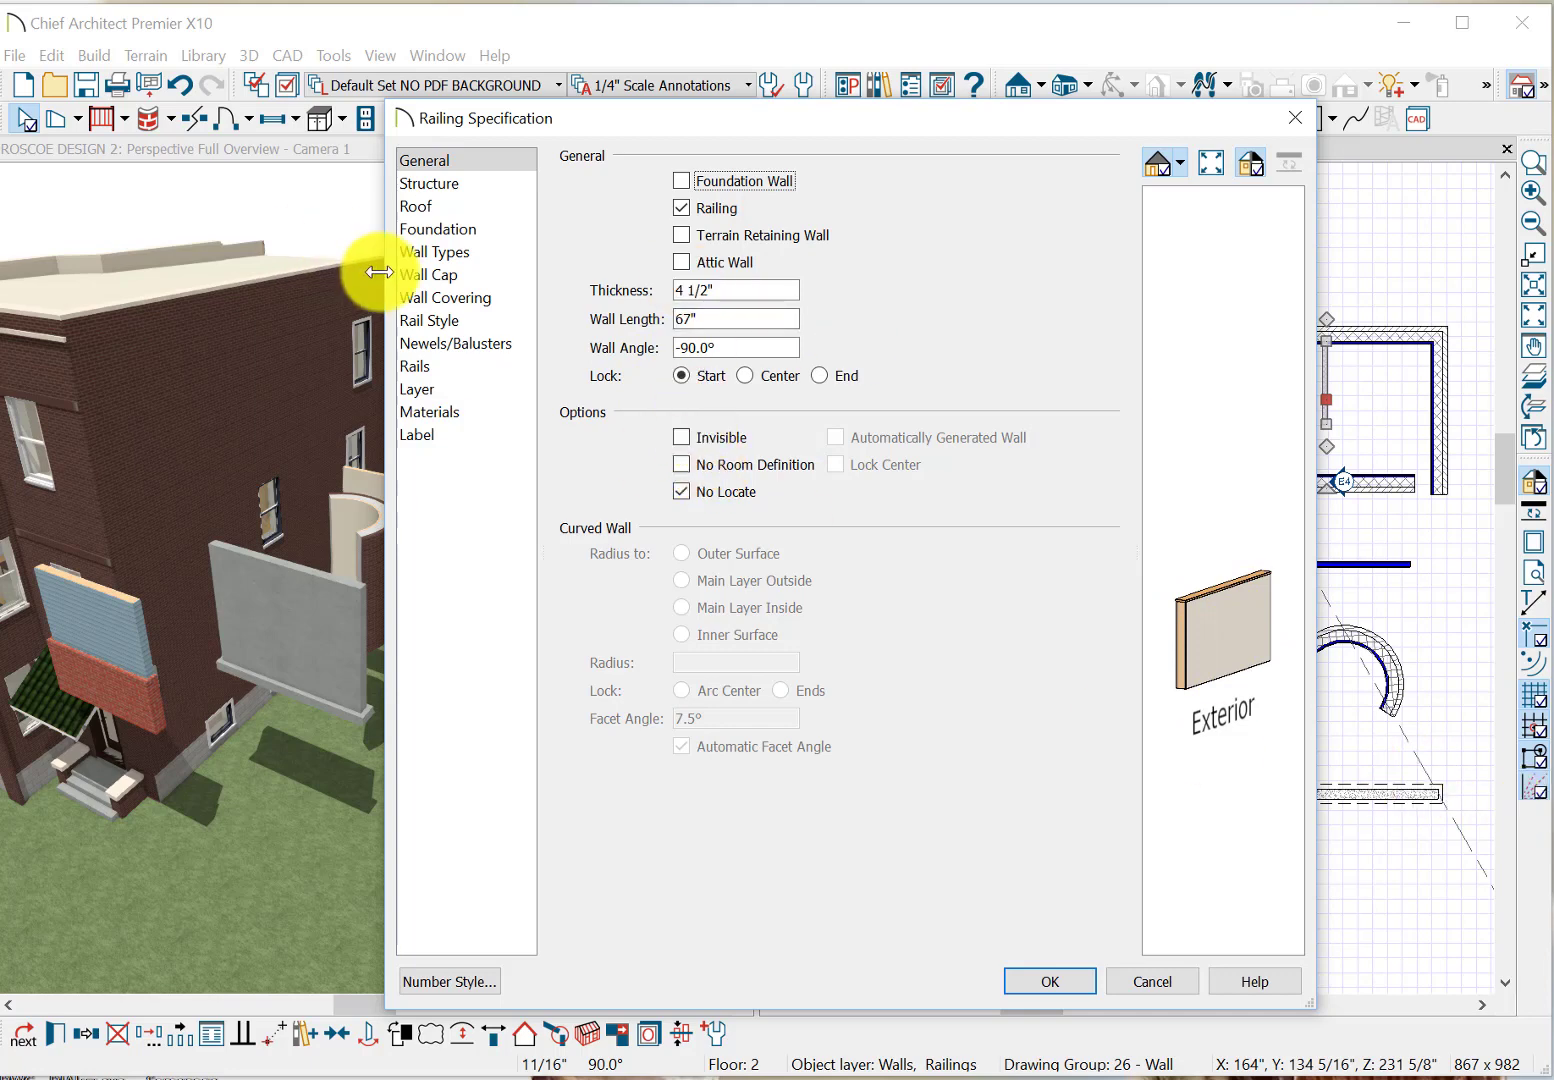
pyautogui.click(449, 273)
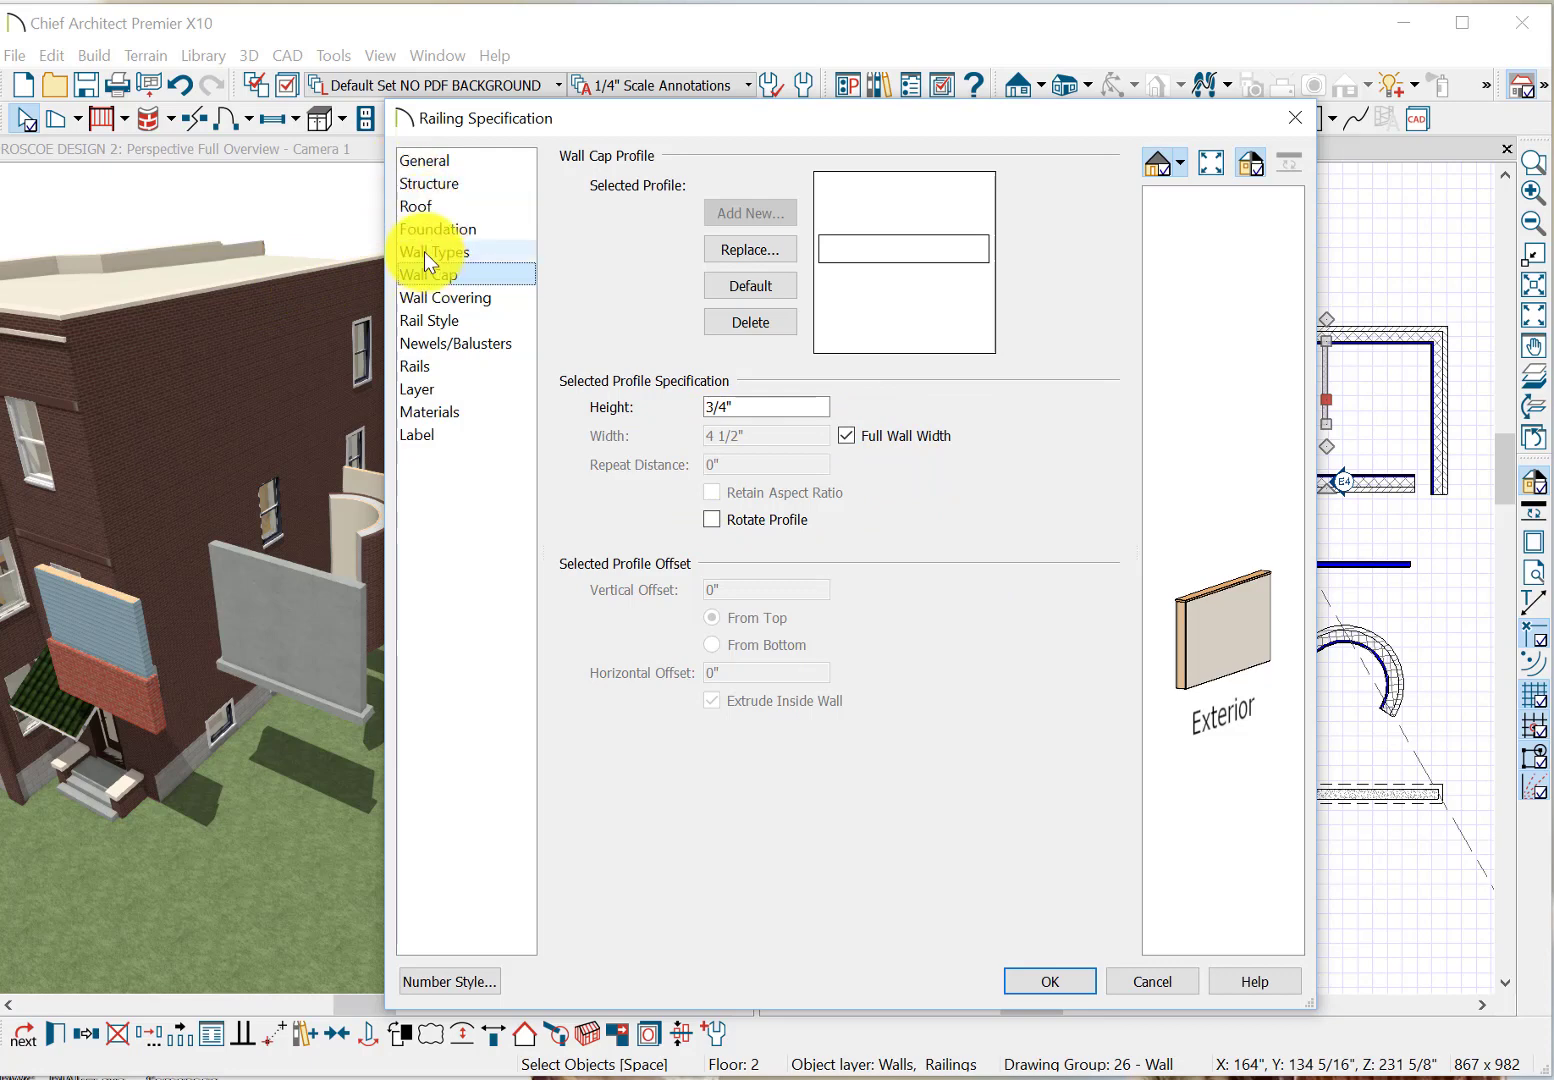
pyautogui.click(433, 320)
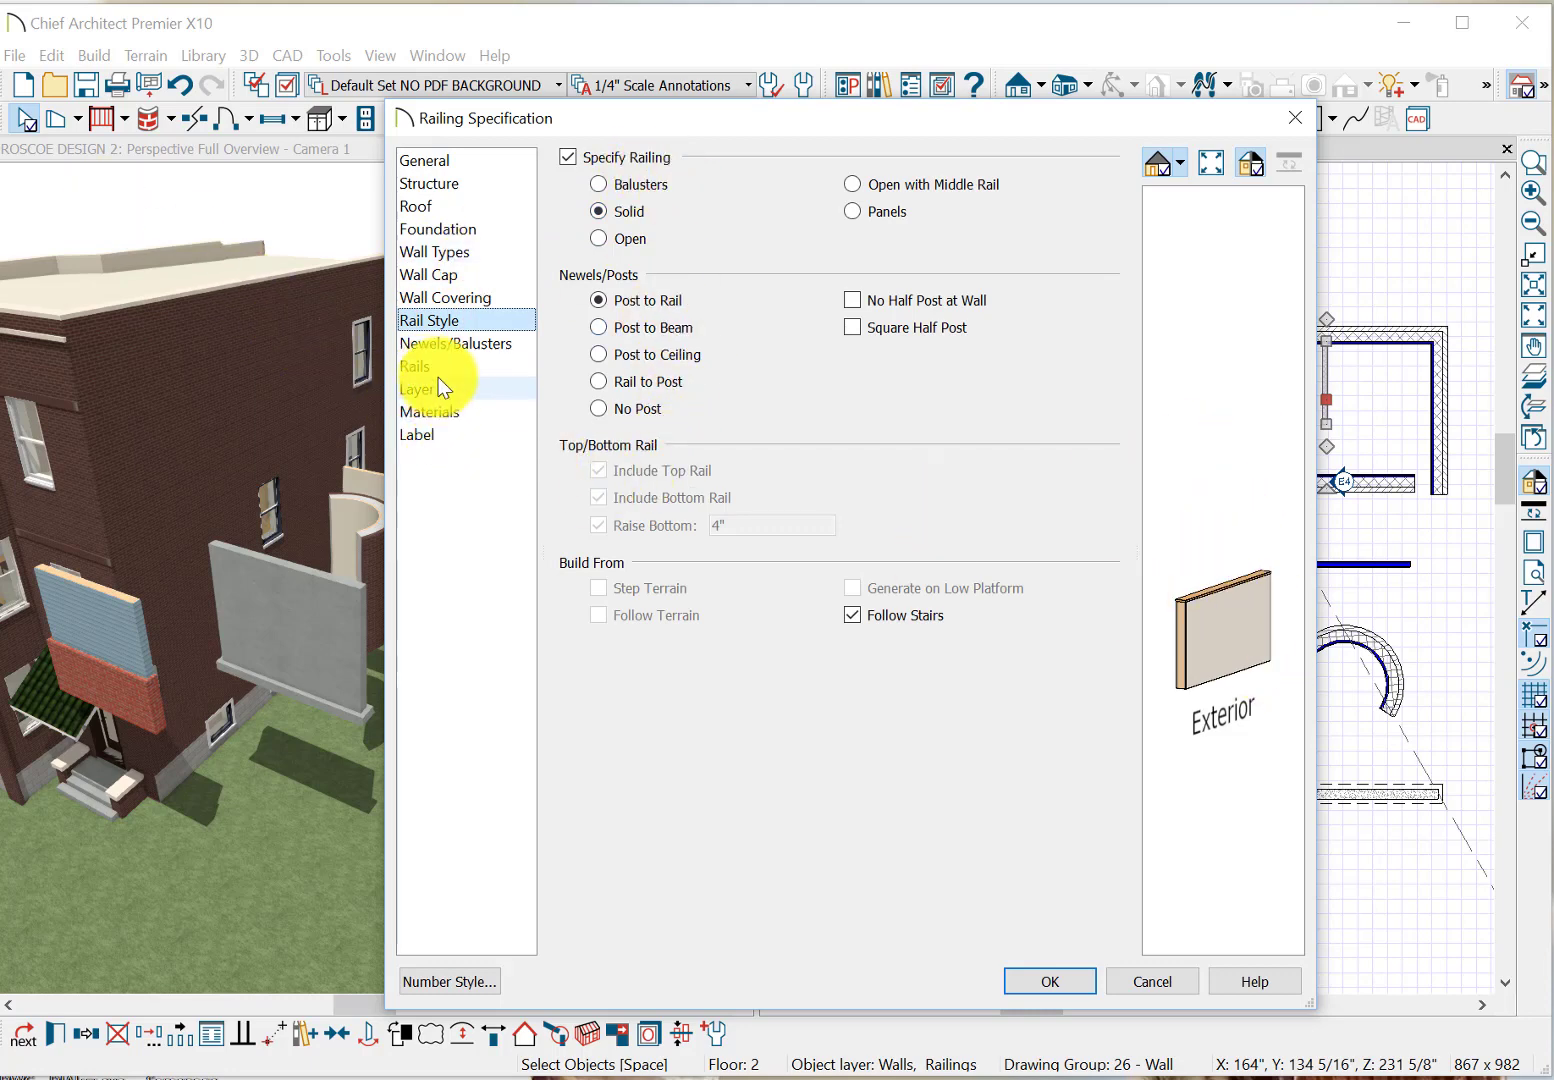
pyautogui.click(442, 253)
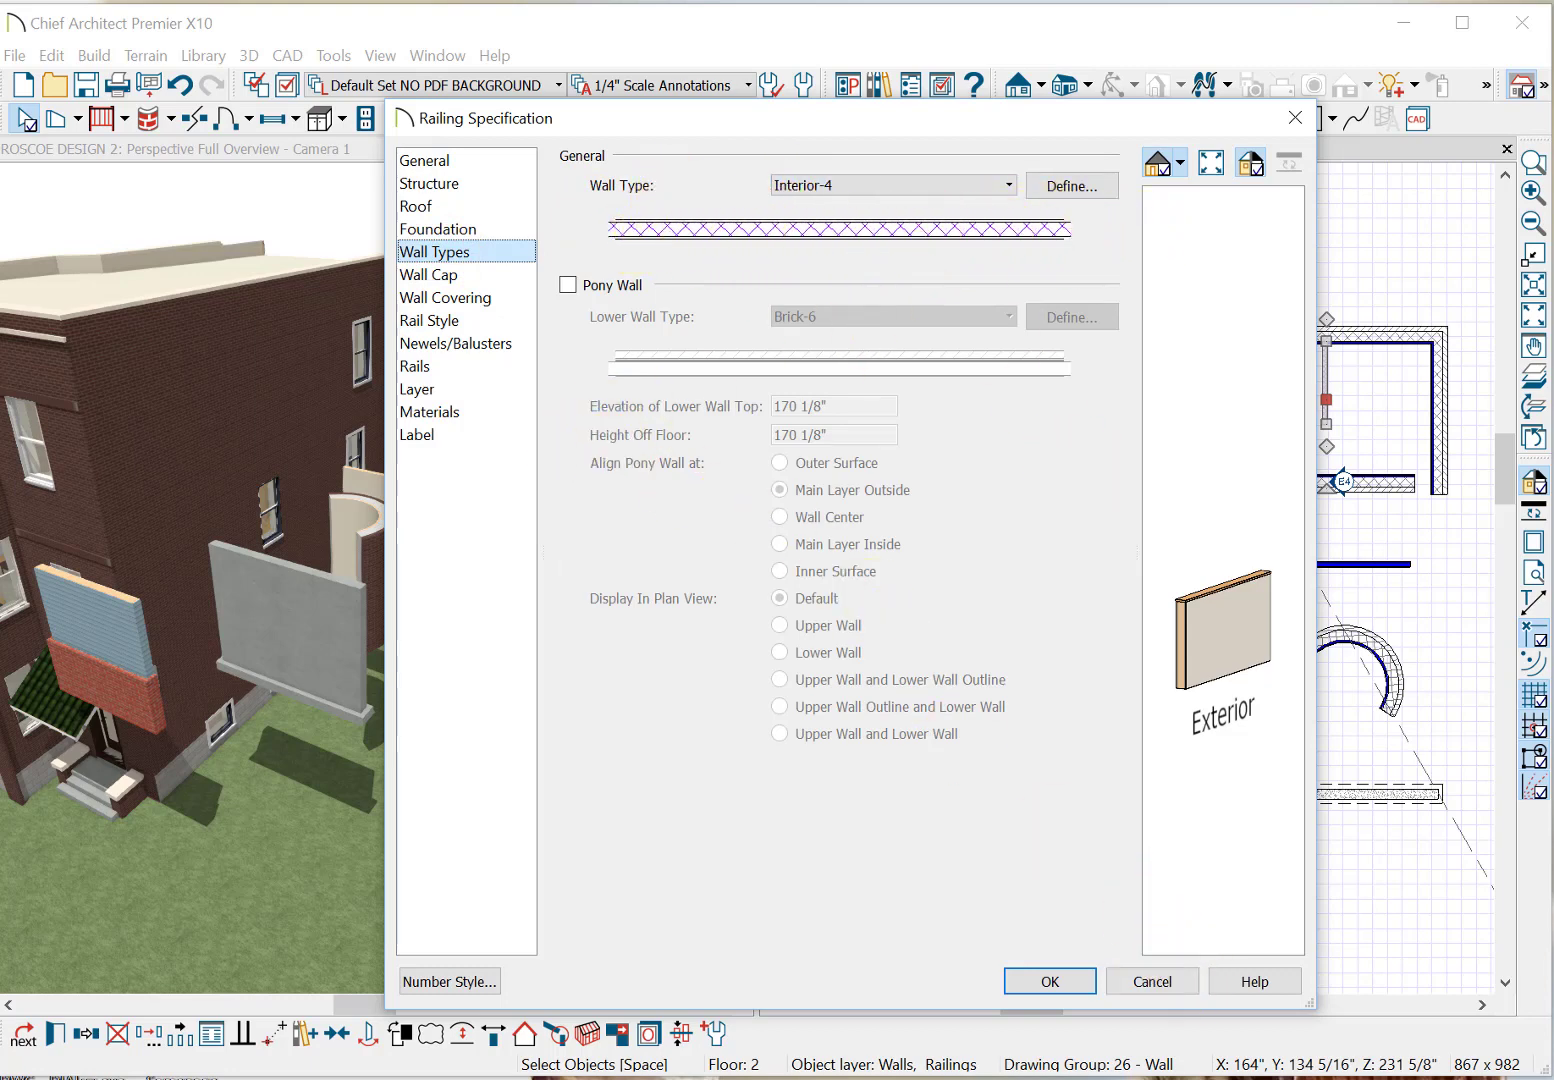
pyautogui.click(1039, 980)
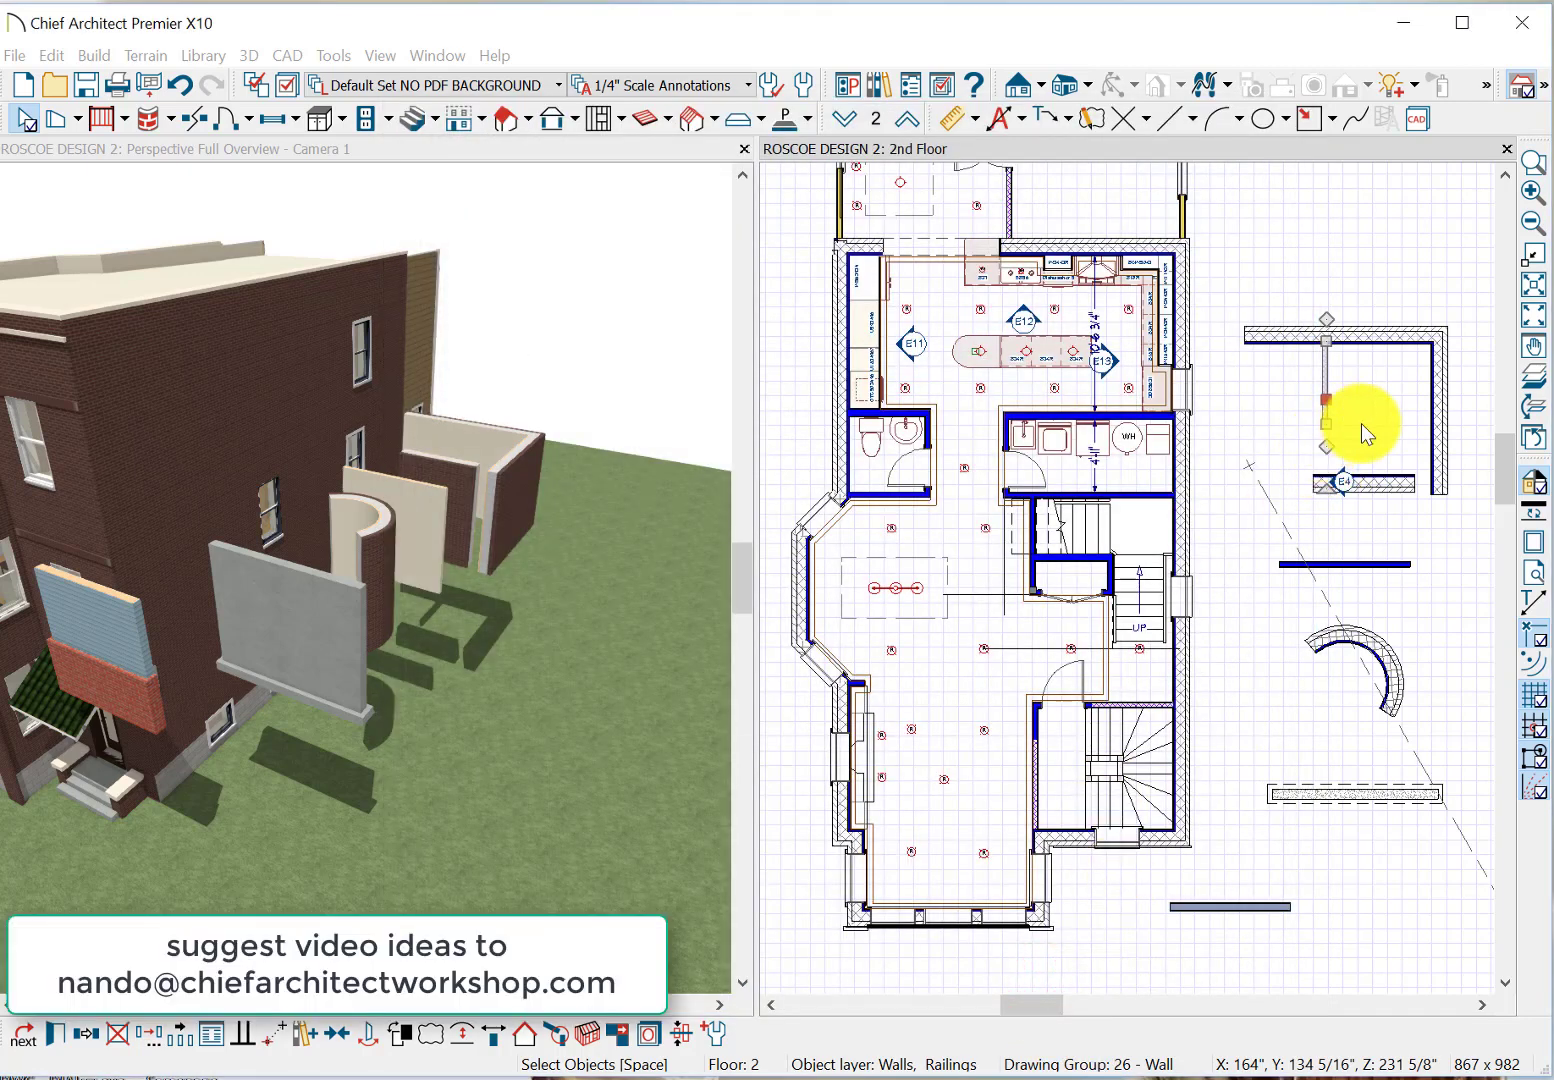
# Focus the 3D view and bring up the wall tools showing the Break Wall command.
pyautogui.click(459, 462)
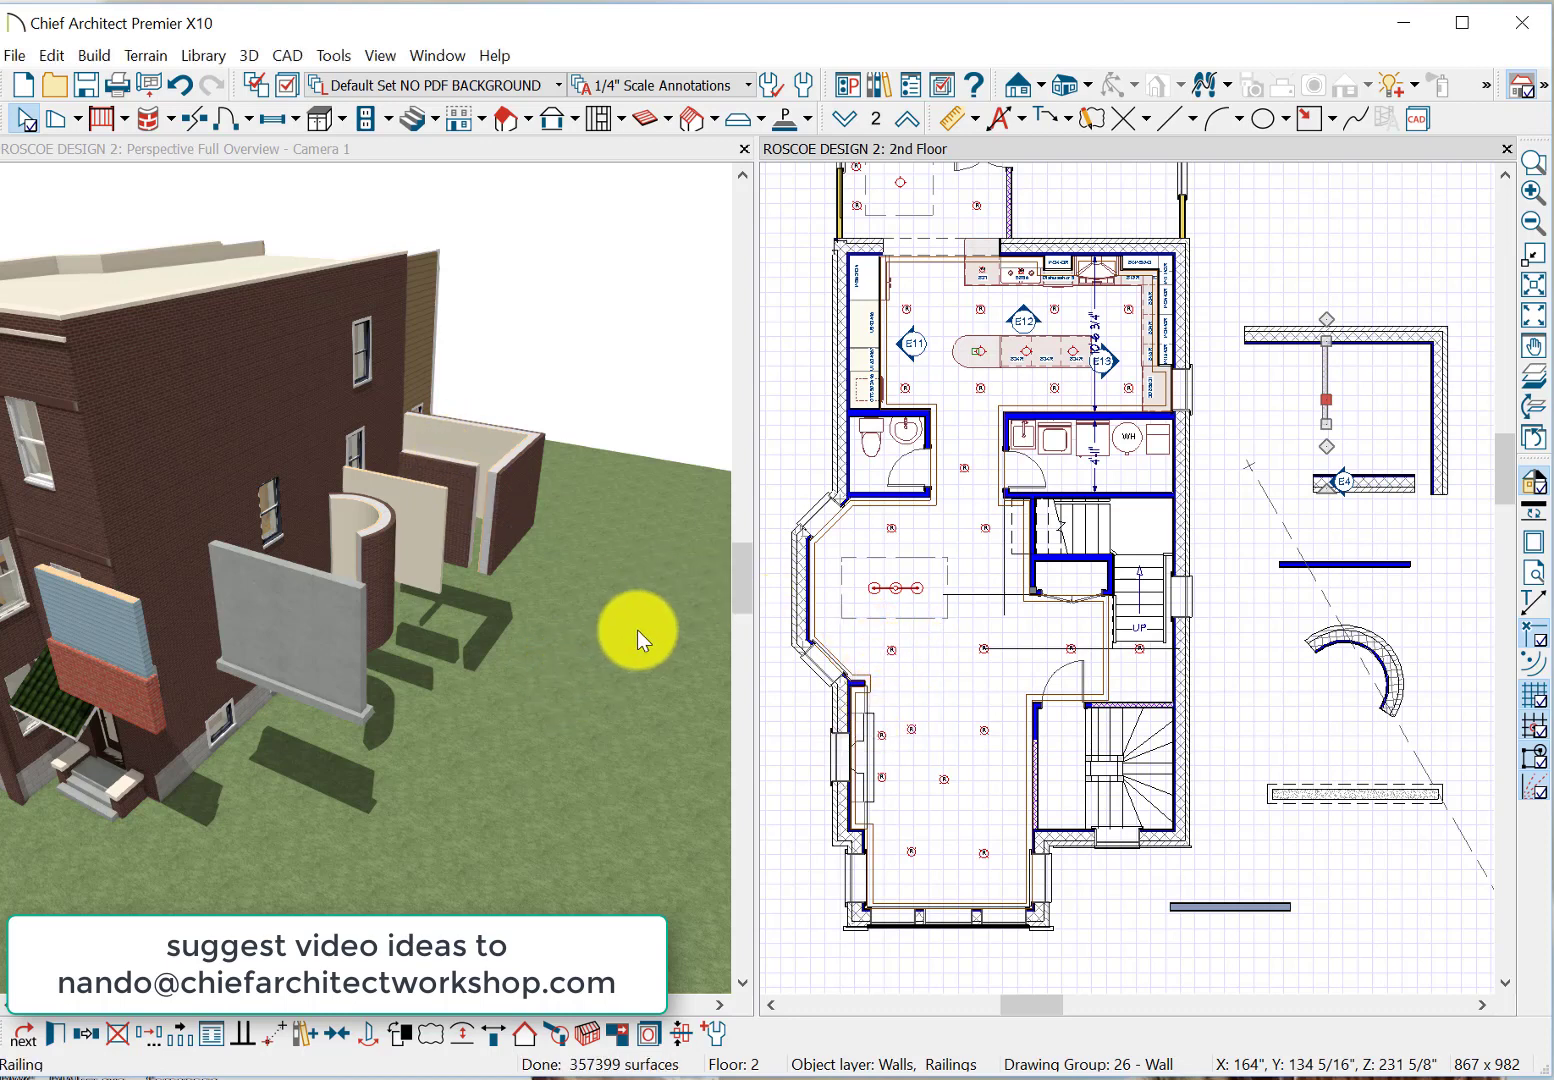
pyautogui.click(100, 53)
pyautogui.moveTo(104, 94)
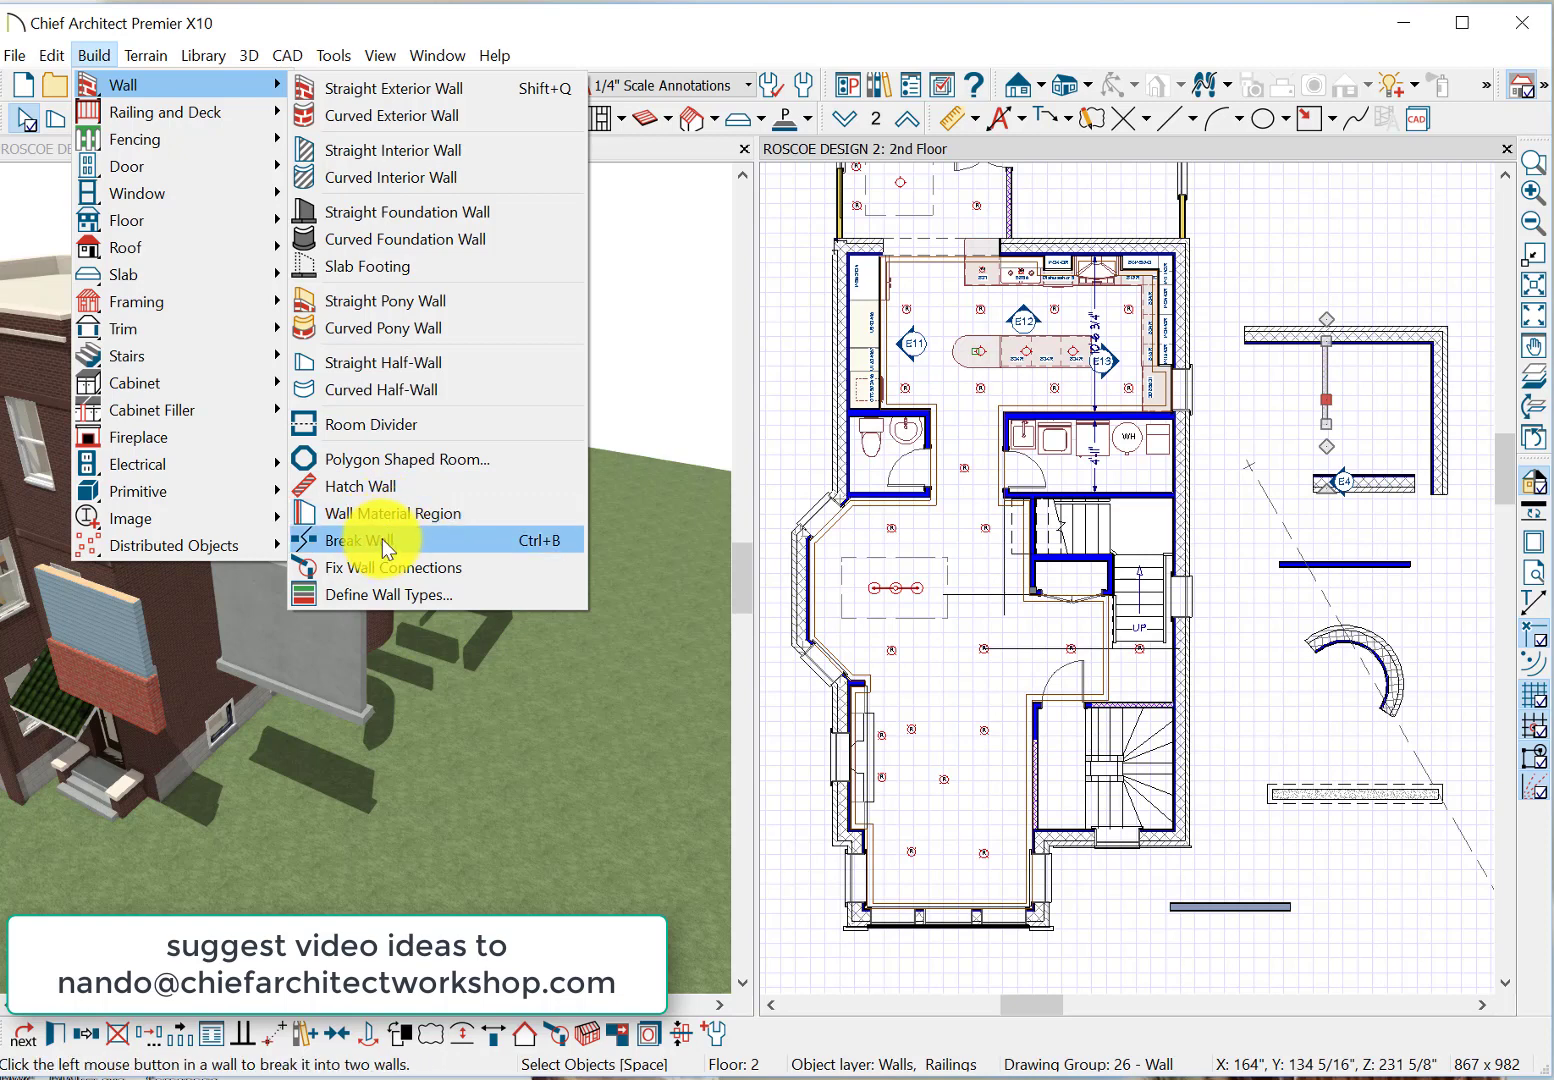
# Use Break Wall to split the E4 wall, the curved wall, and one more wall.
pyautogui.click(385, 548)
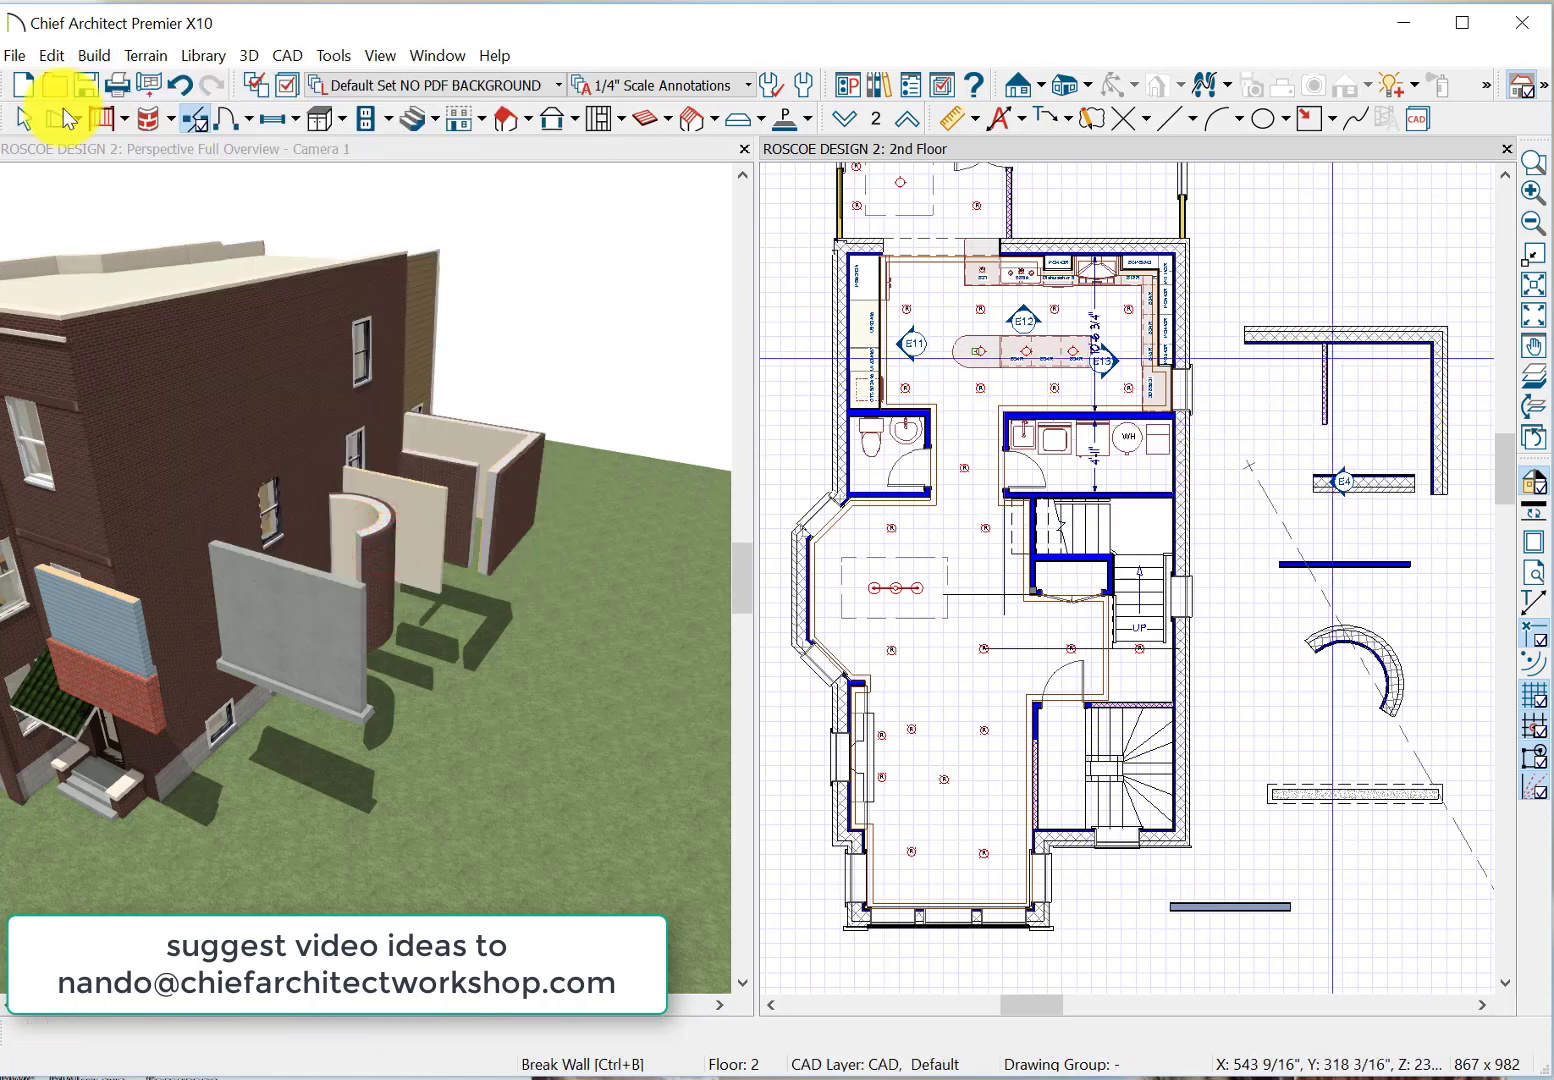
pyautogui.press('space')
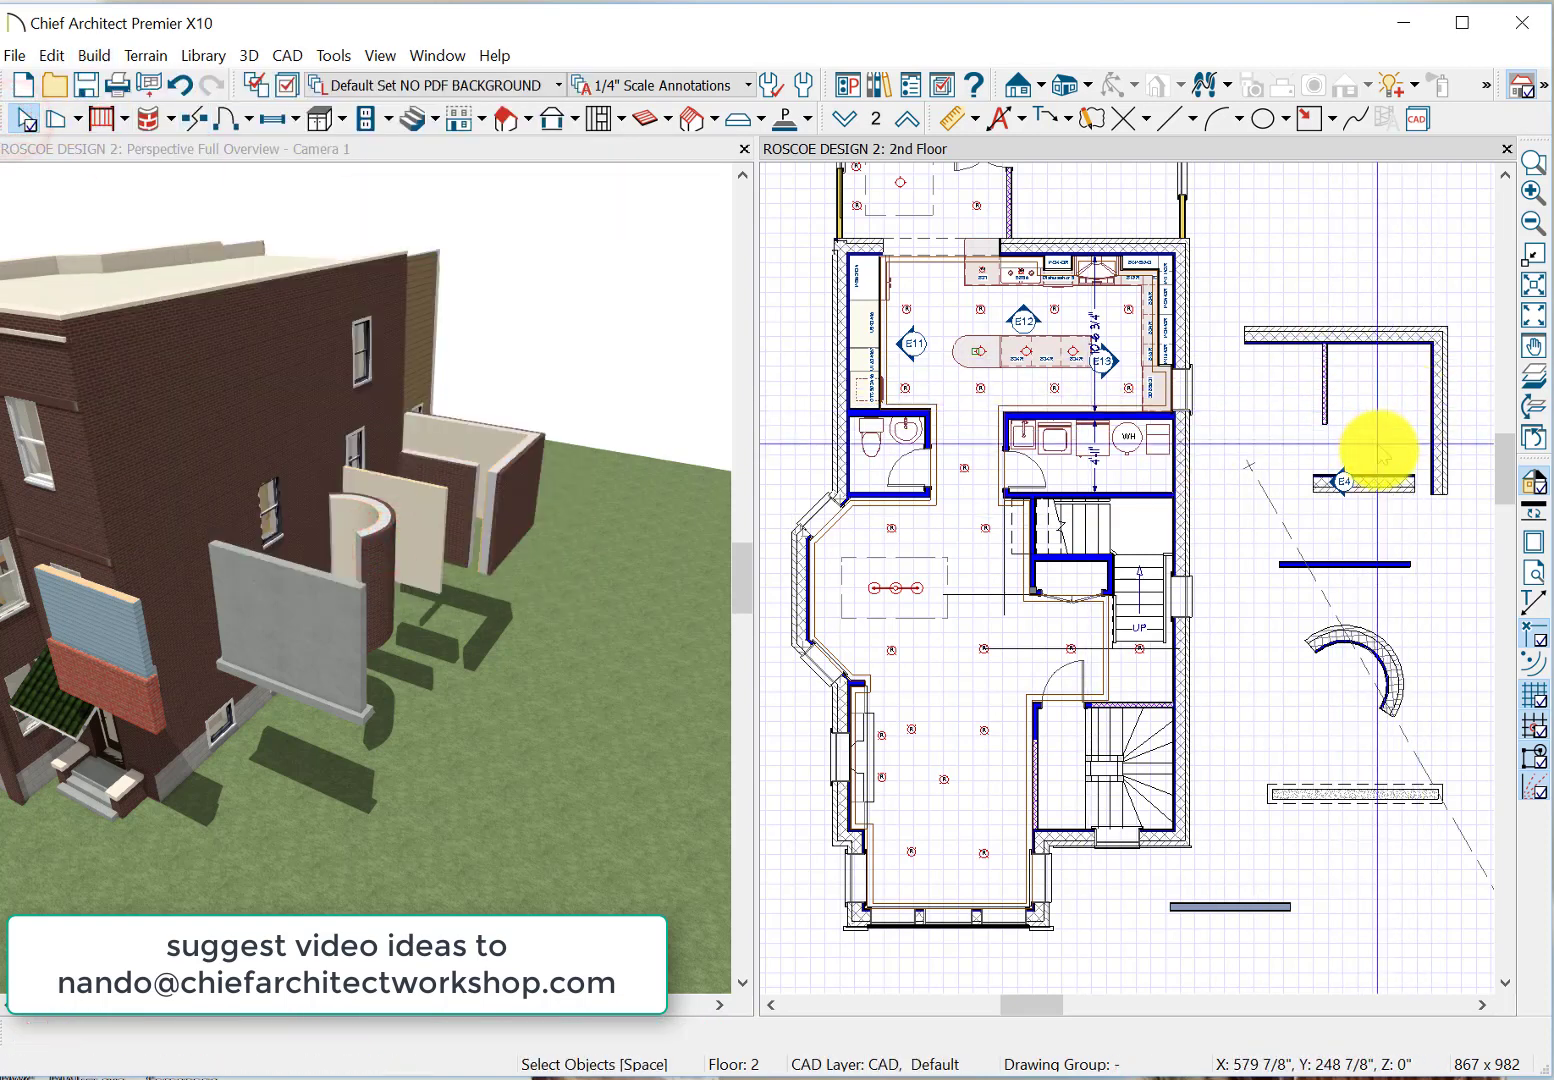
pyautogui.click(1363, 489)
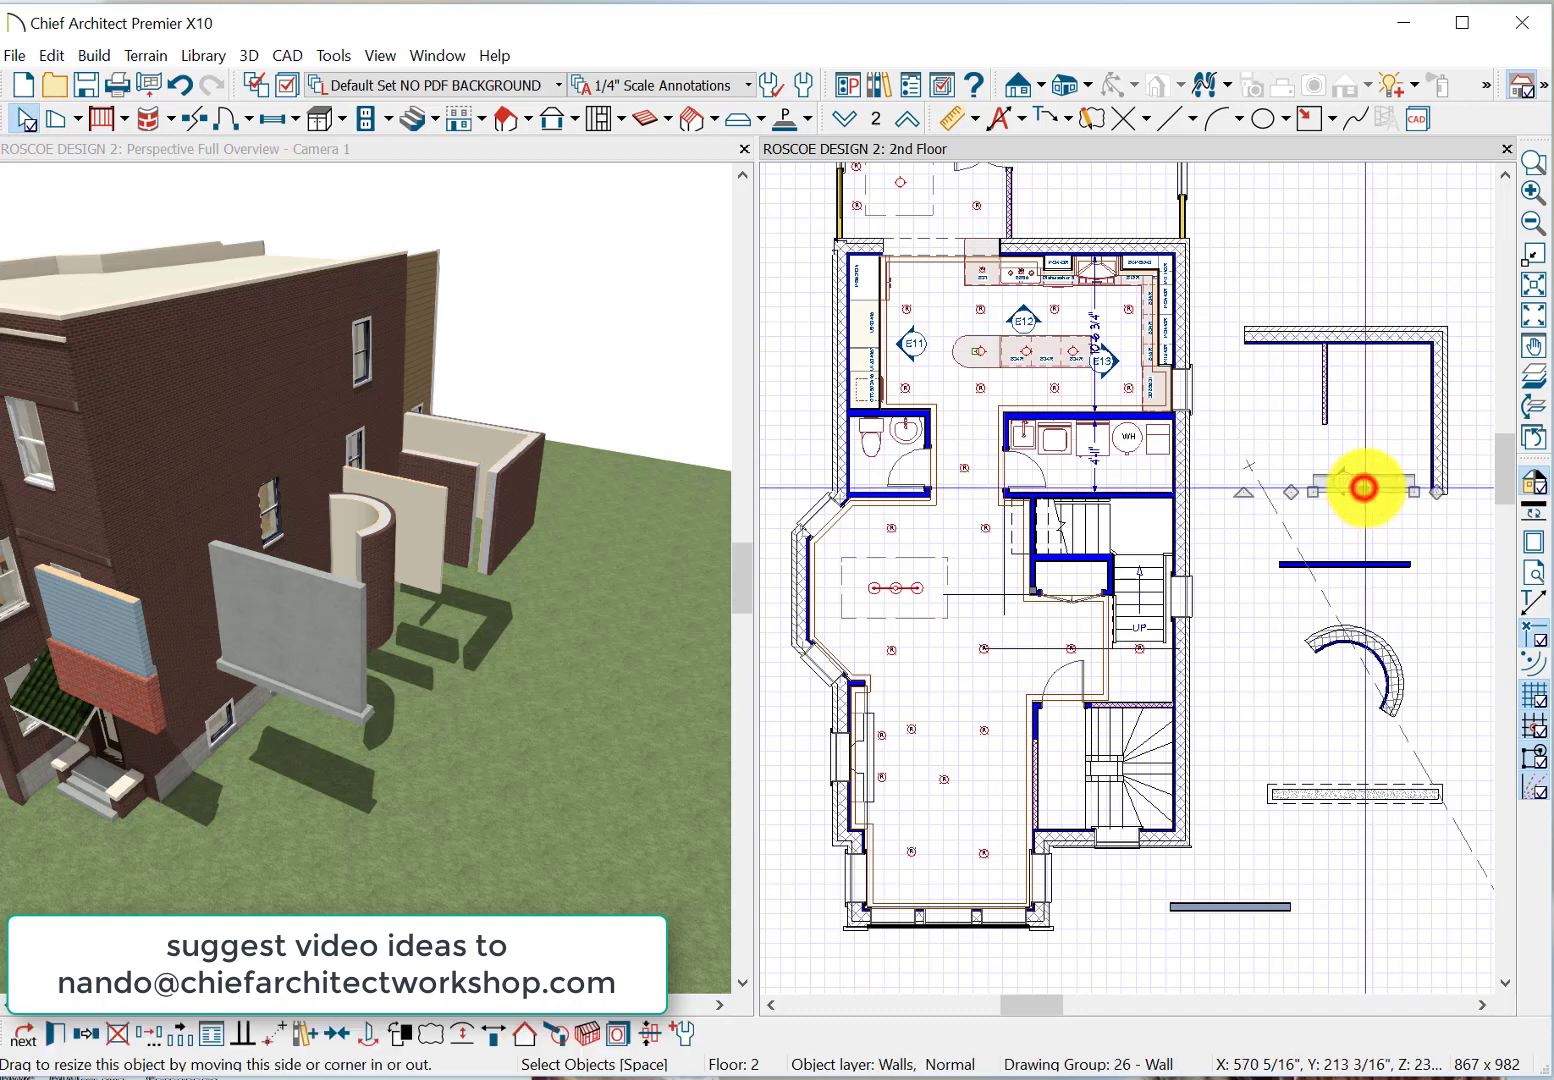
pyautogui.click(196, 120)
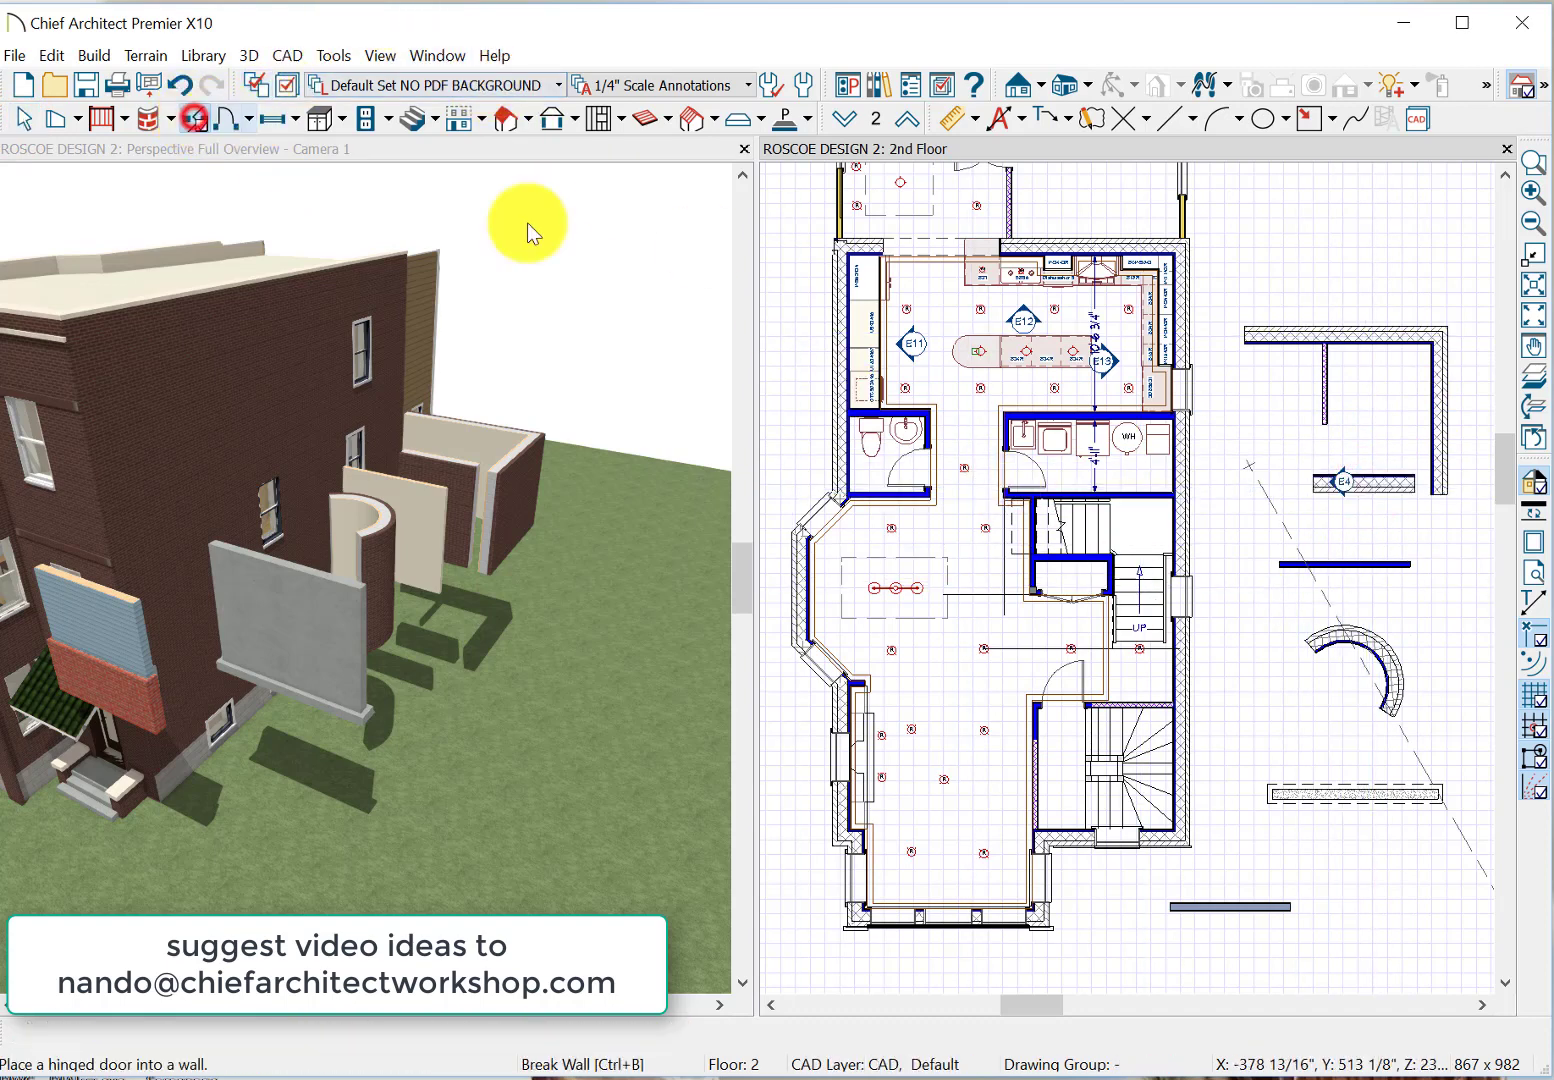
pyautogui.click(1370, 484)
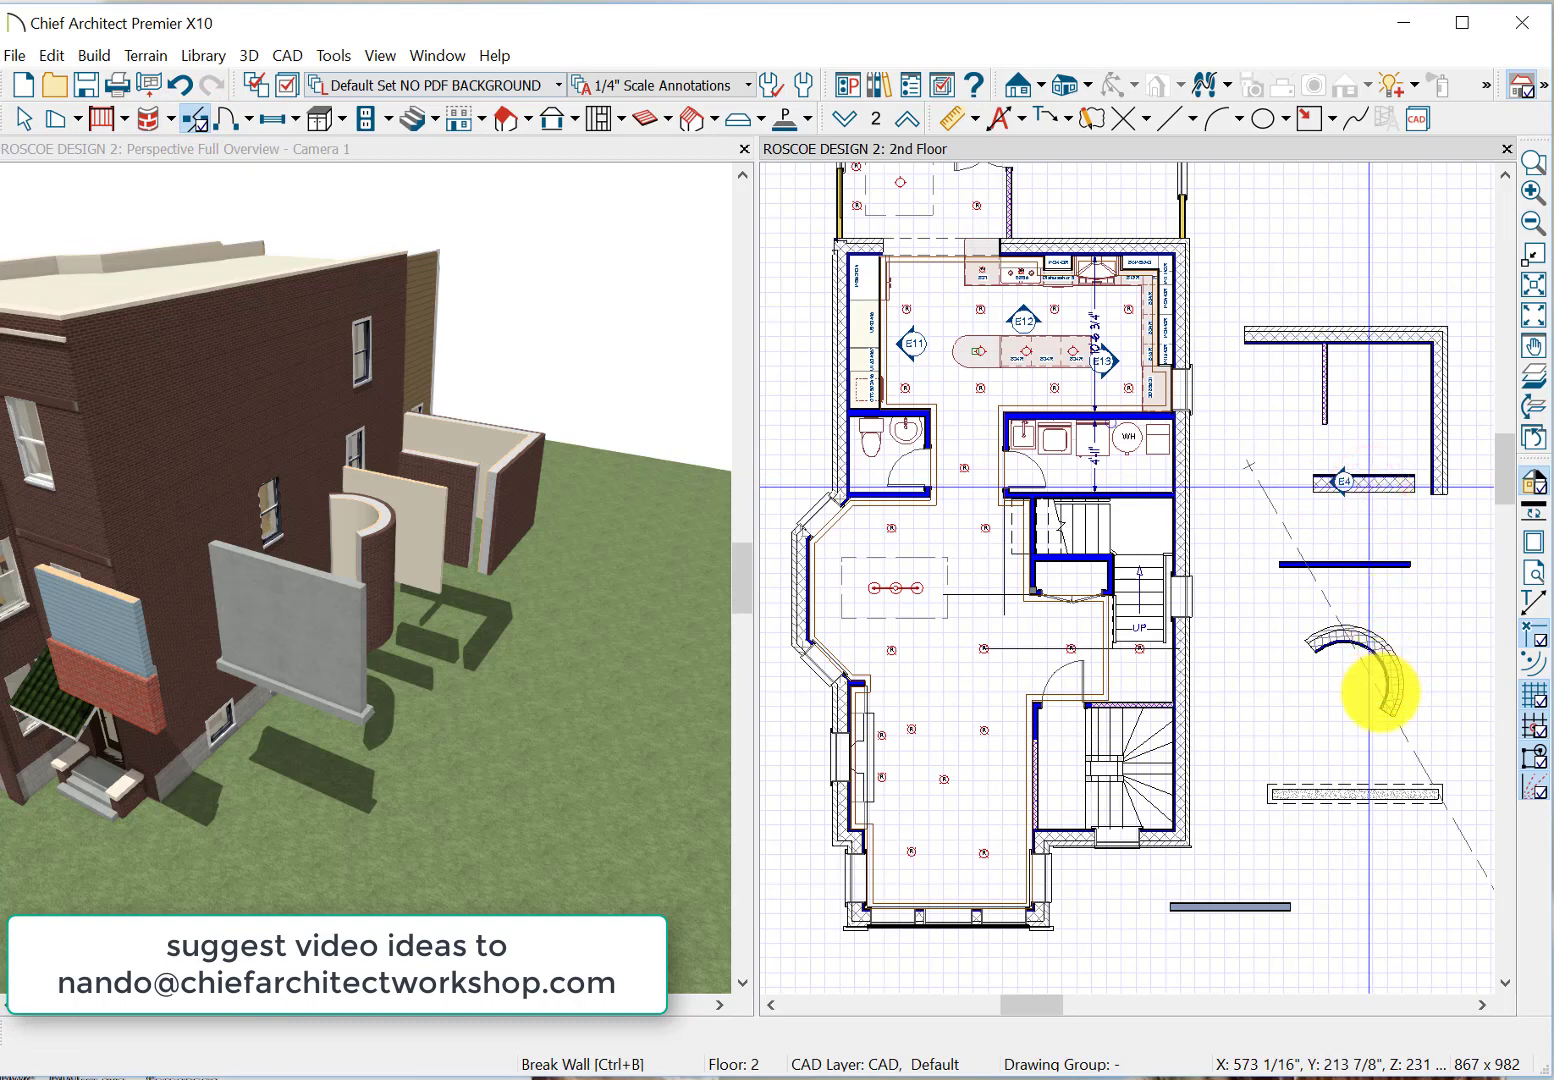
pyautogui.click(1382, 698)
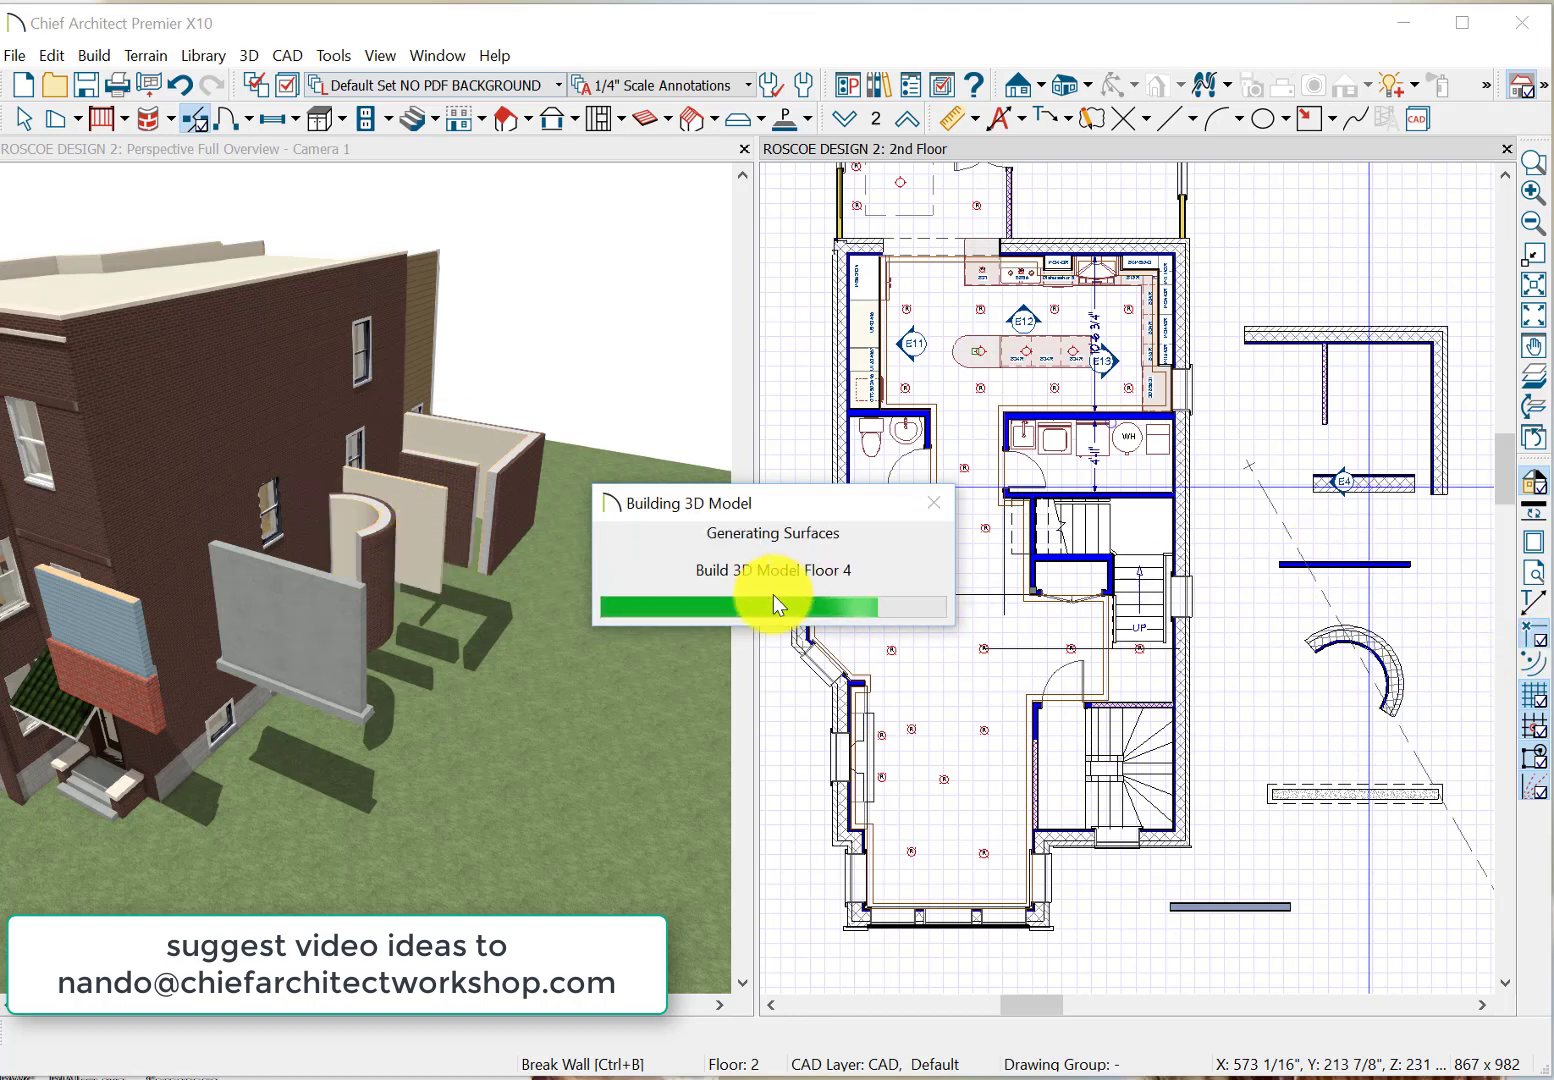
pyautogui.click(1353, 501)
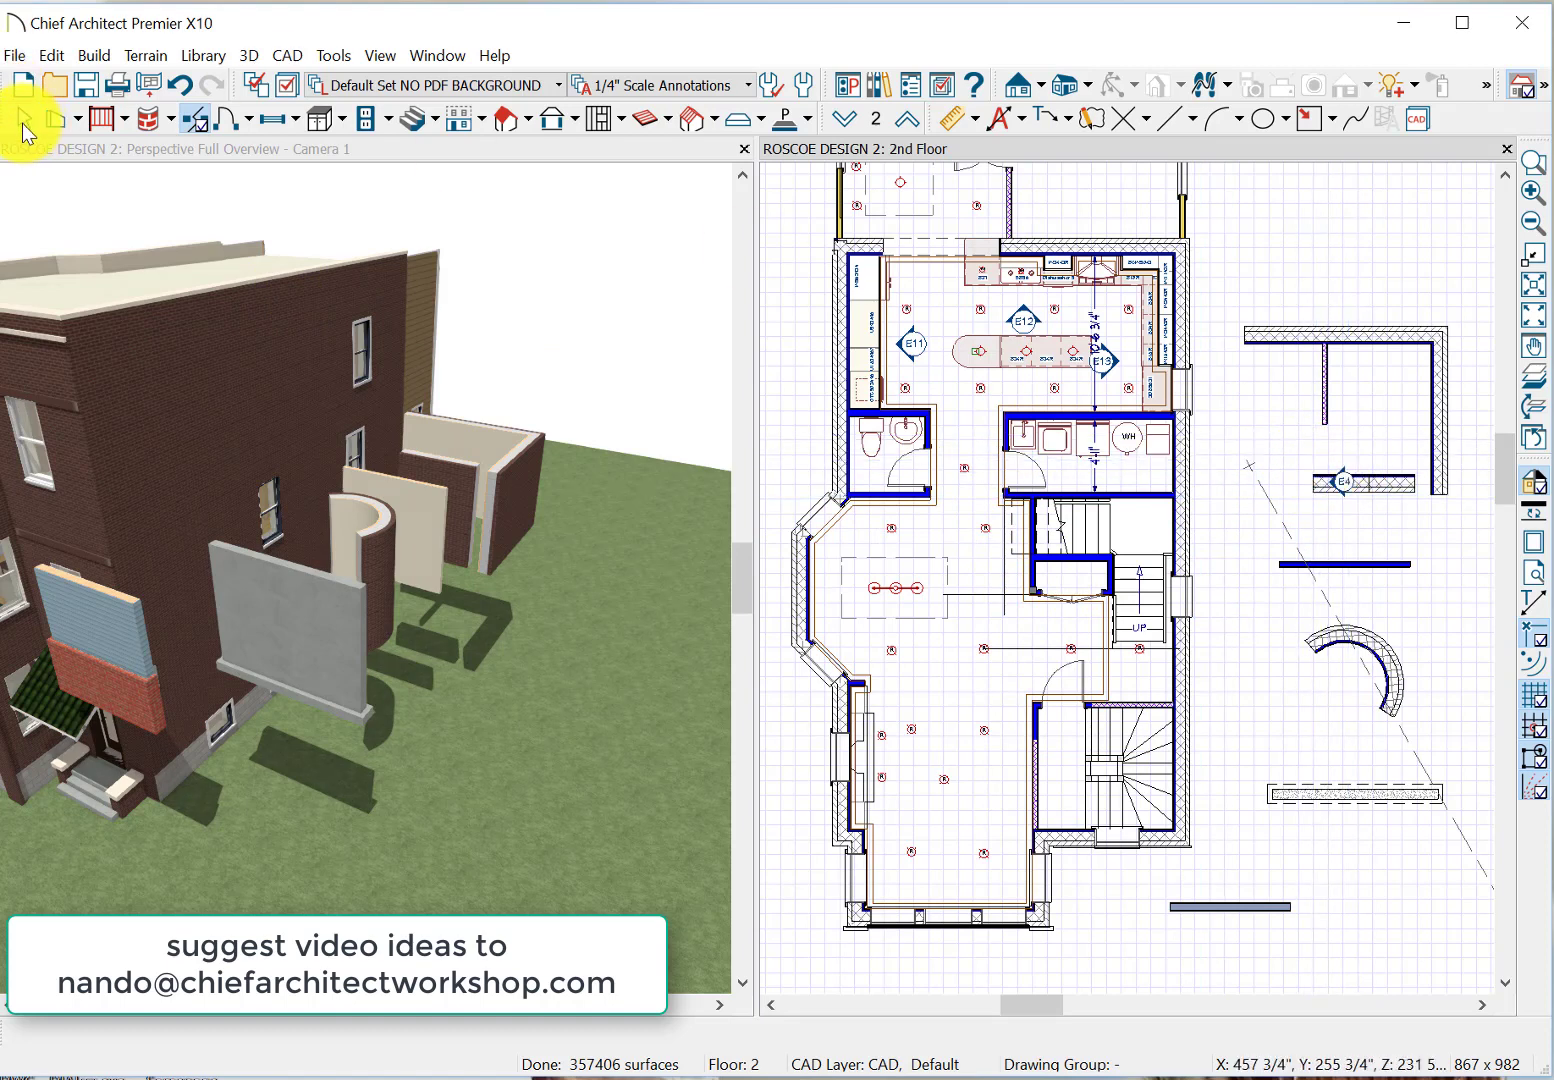
# Assign a different wall type to one piece of the broken E4 wall, then clear the selection.
pyautogui.click(24, 119)
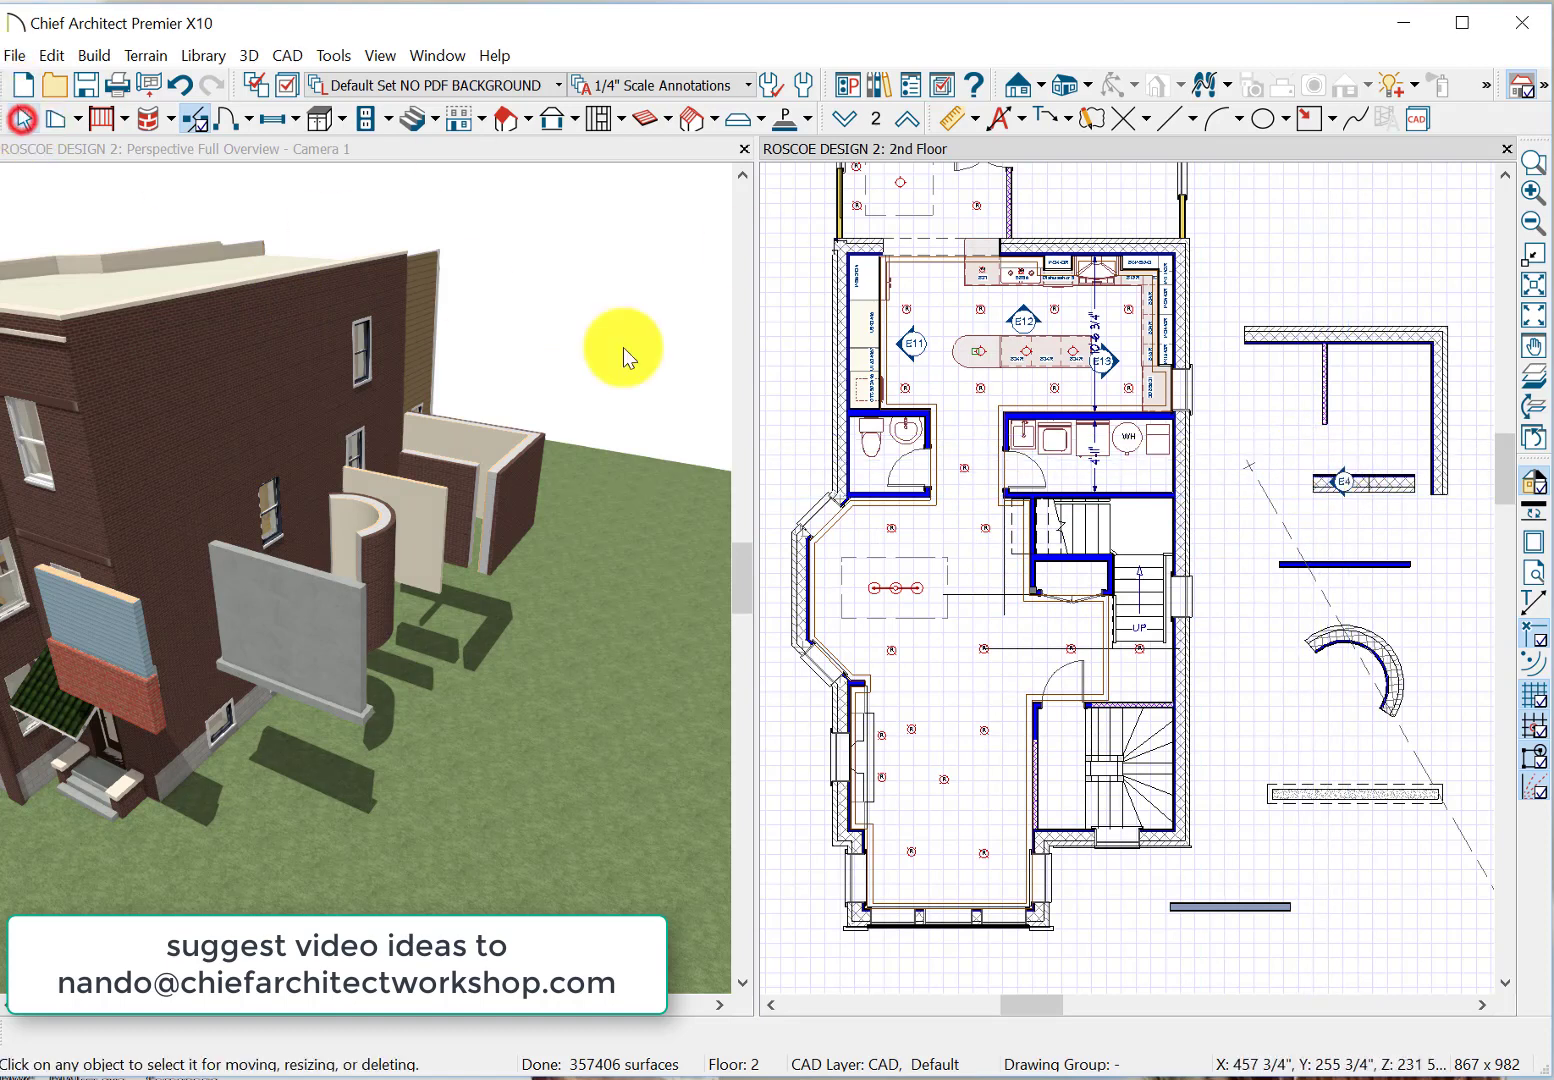
pyautogui.click(1400, 485)
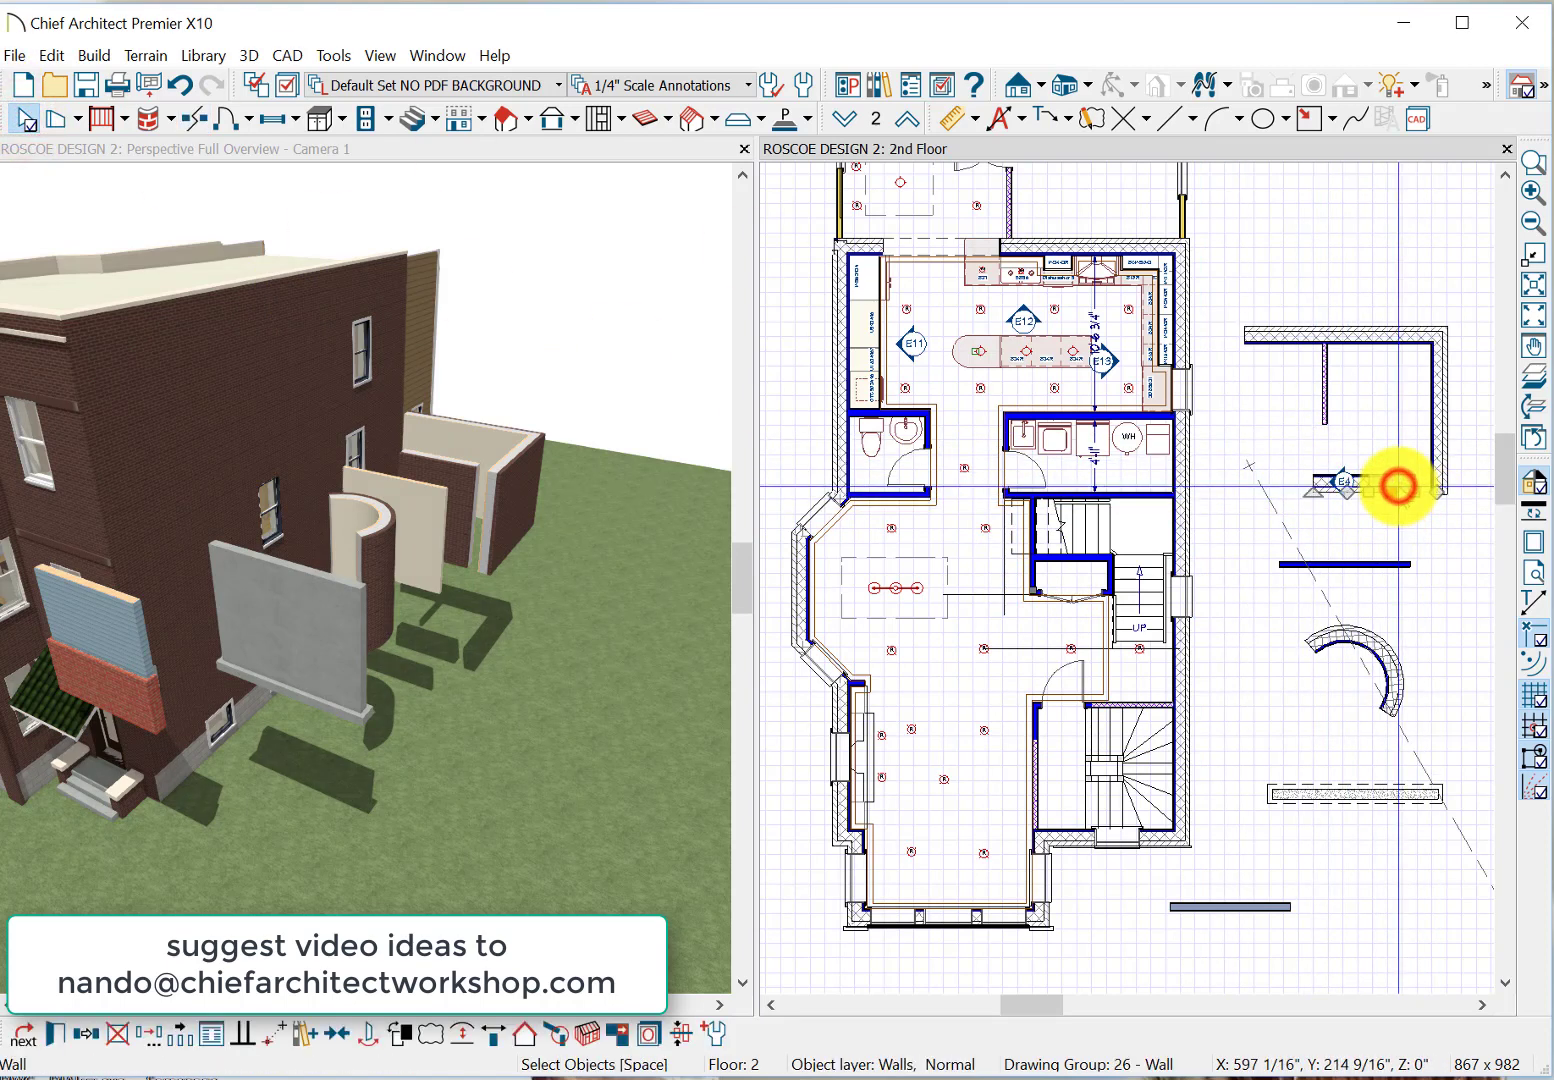
pyautogui.click(52, 1035)
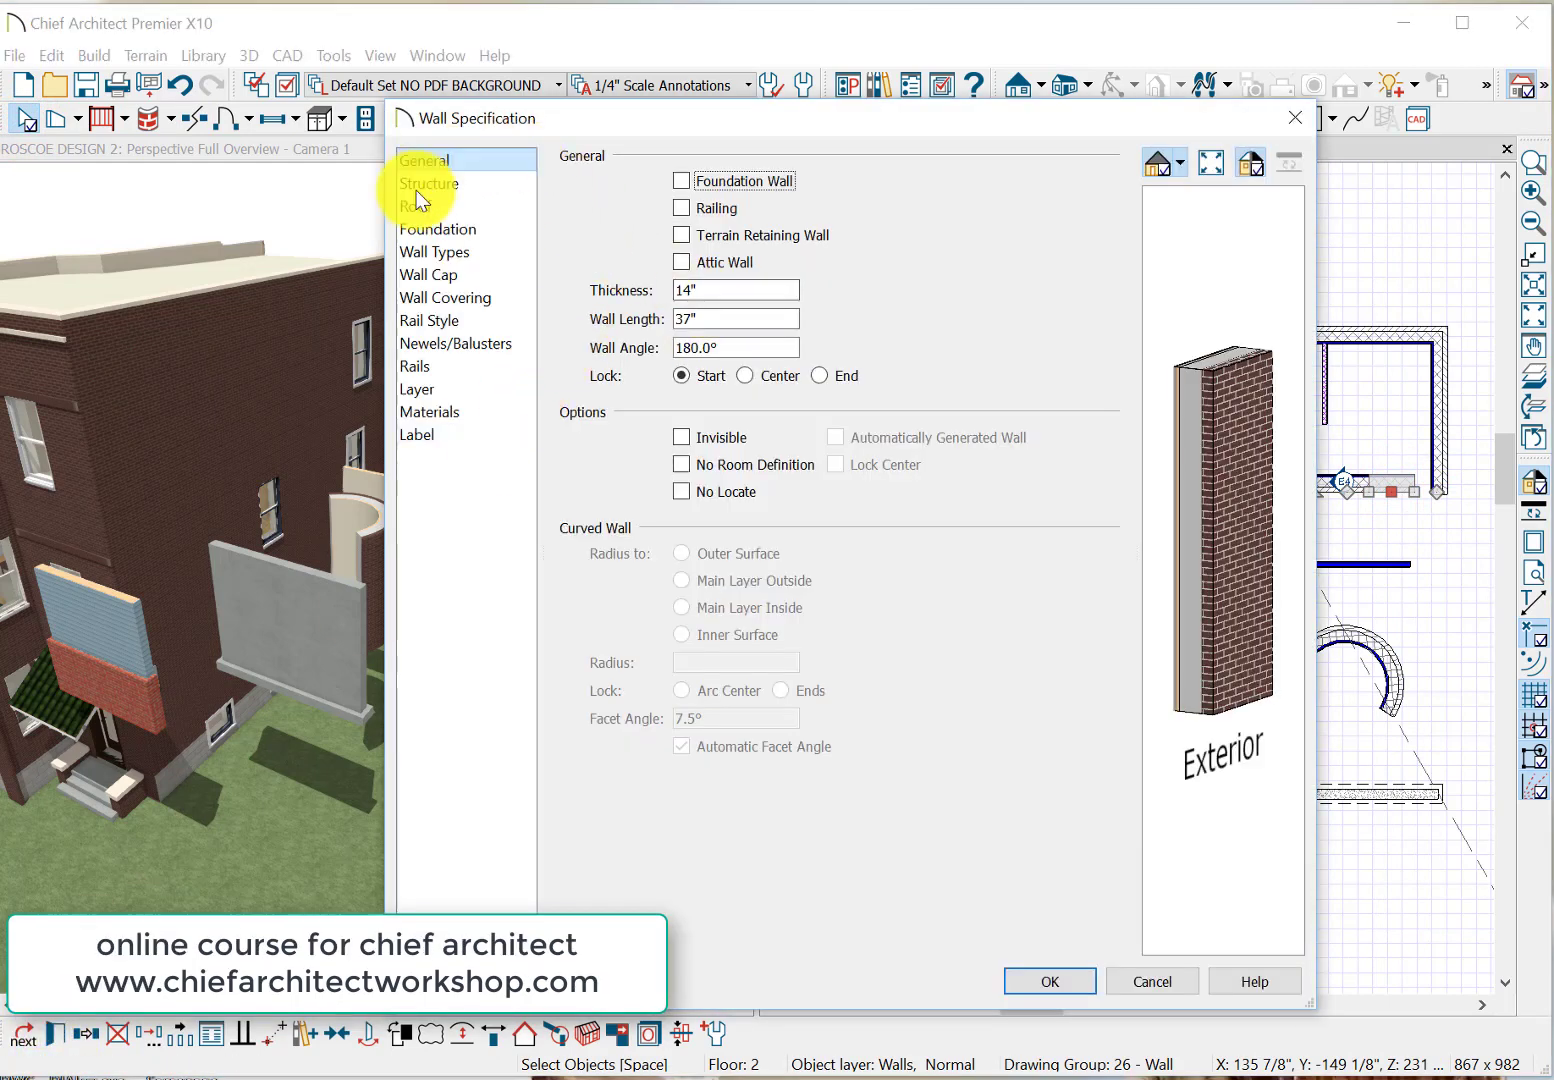
pyautogui.click(437, 251)
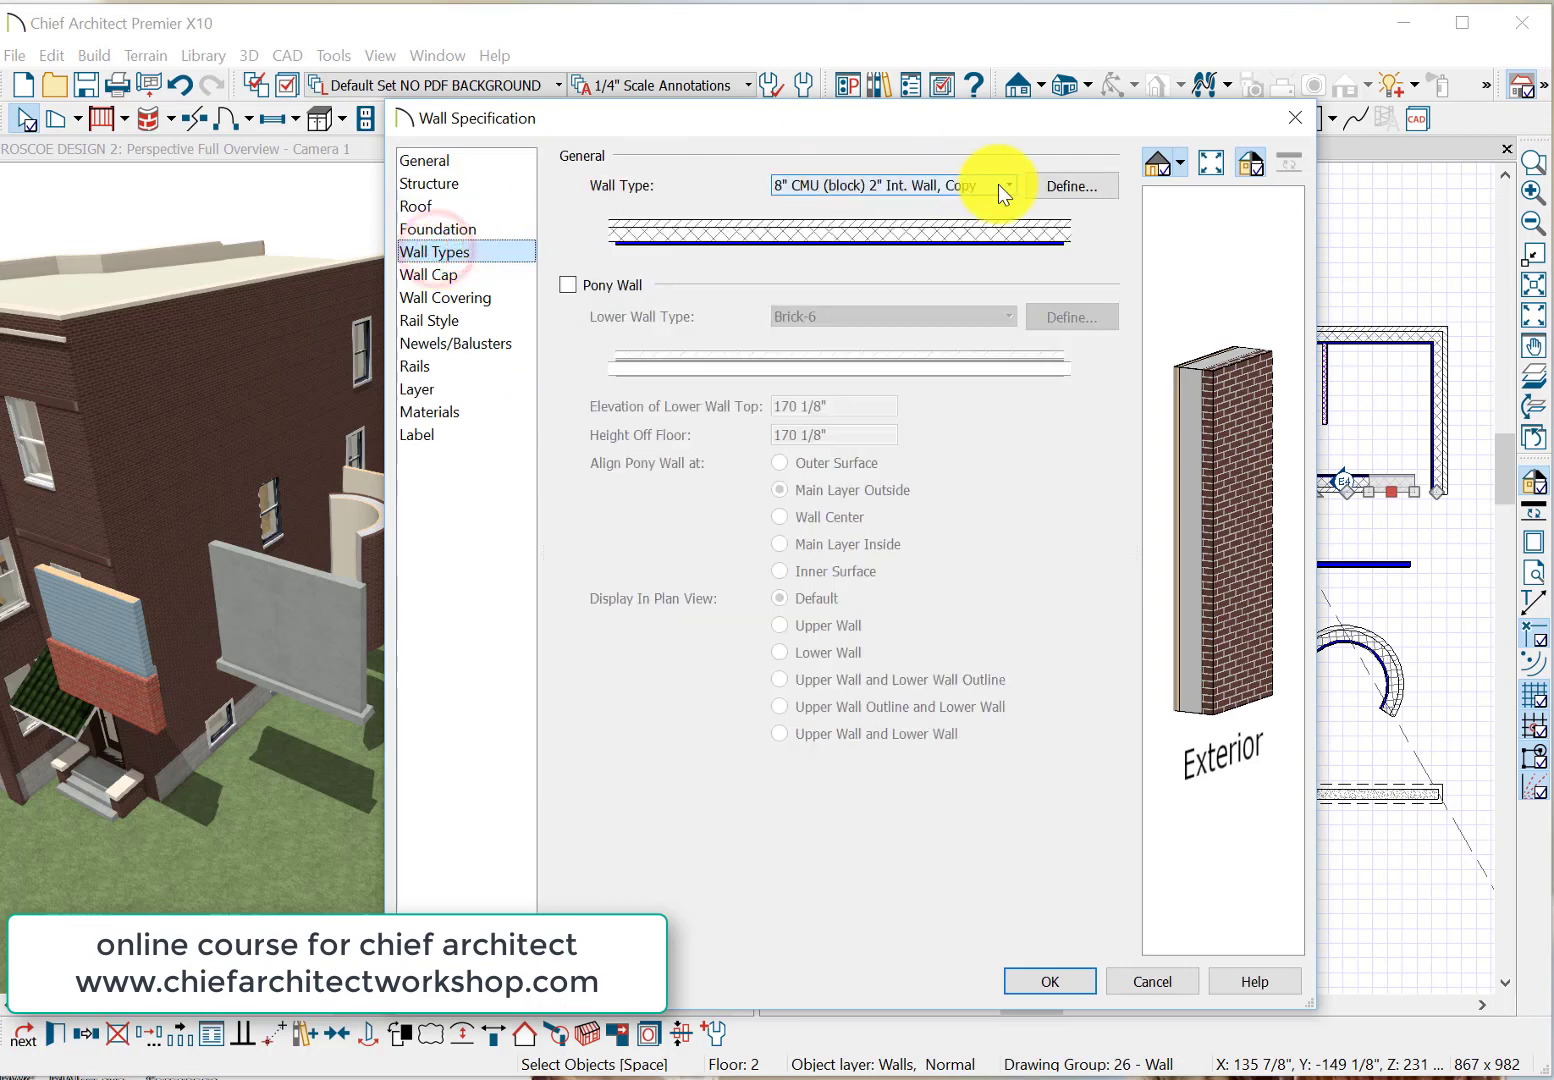
pyautogui.click(1008, 184)
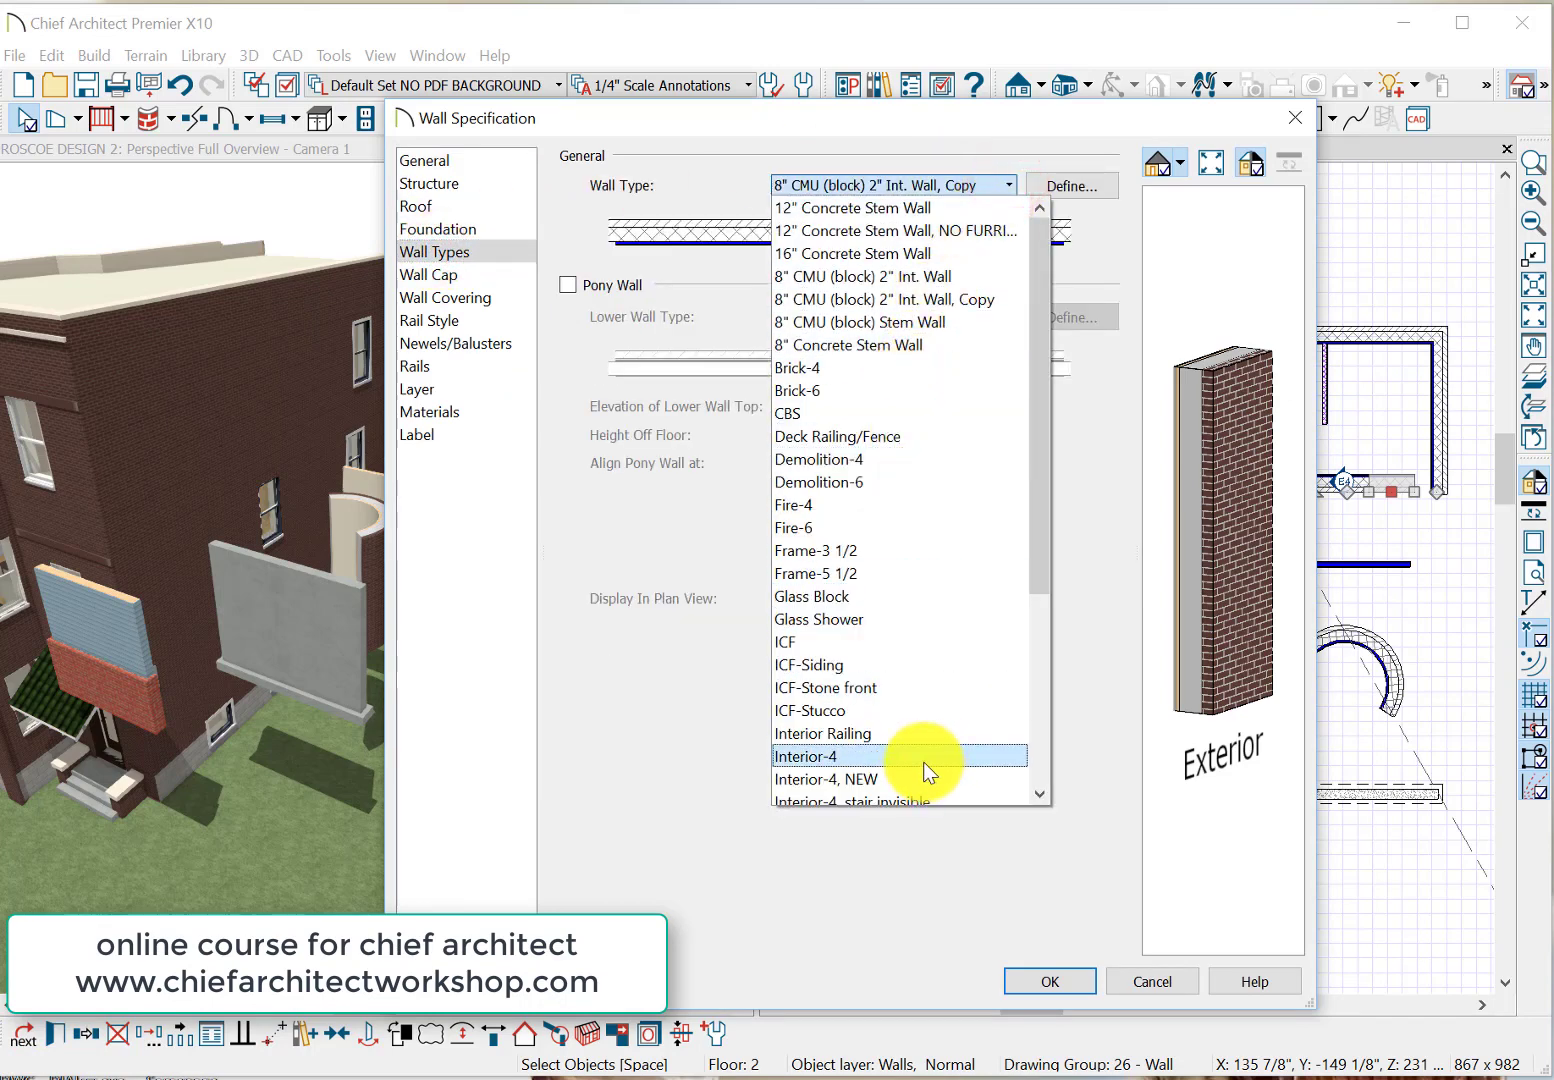
pyautogui.moveTo(1034, 470); pyautogui.dragTo(1078, 601)
pyautogui.click(835, 548)
pyautogui.click(1064, 980)
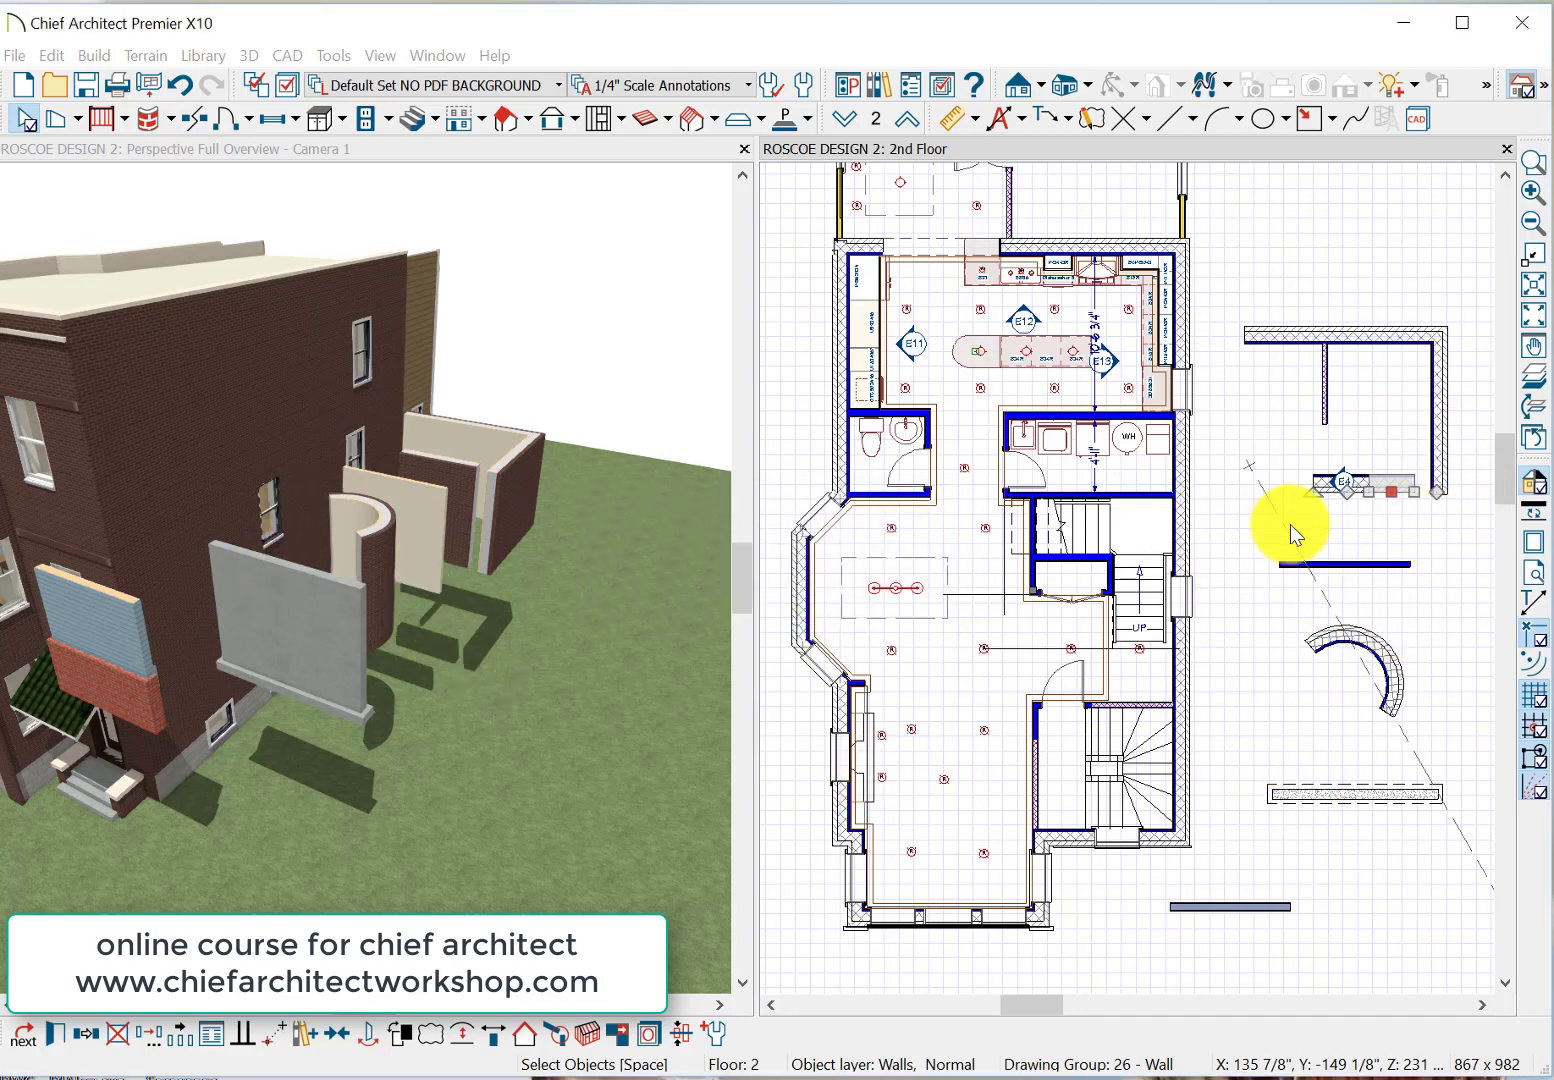
pyautogui.click(1378, 497)
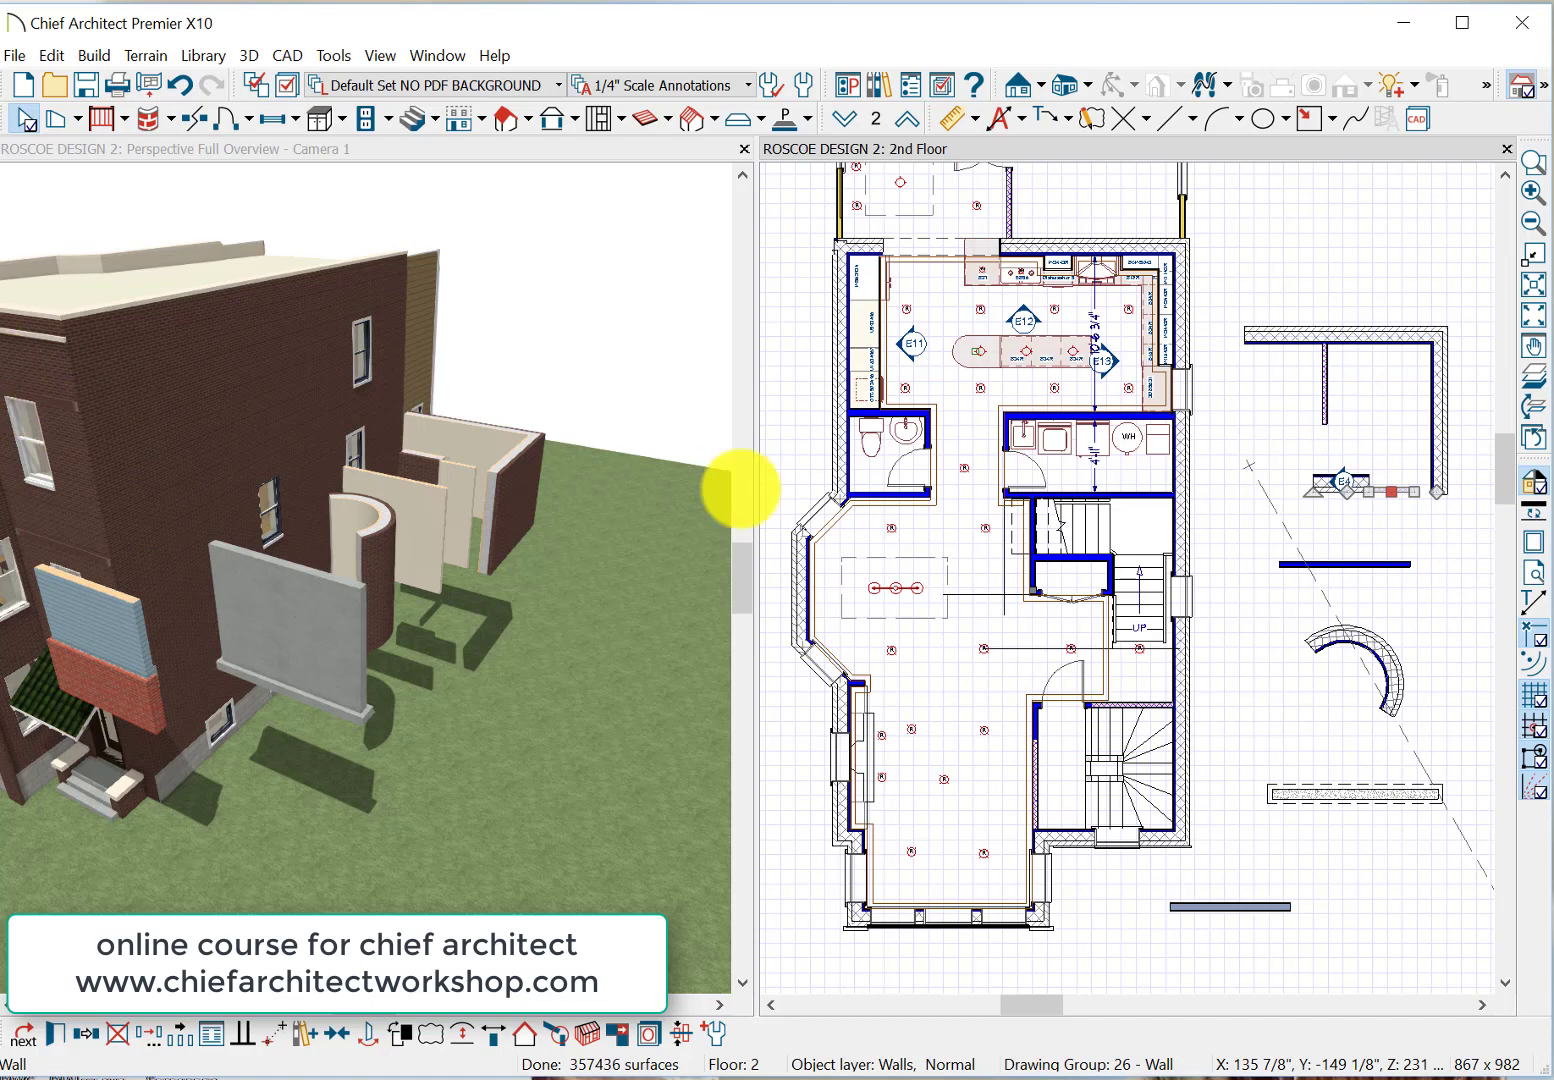
pyautogui.click(381, 552)
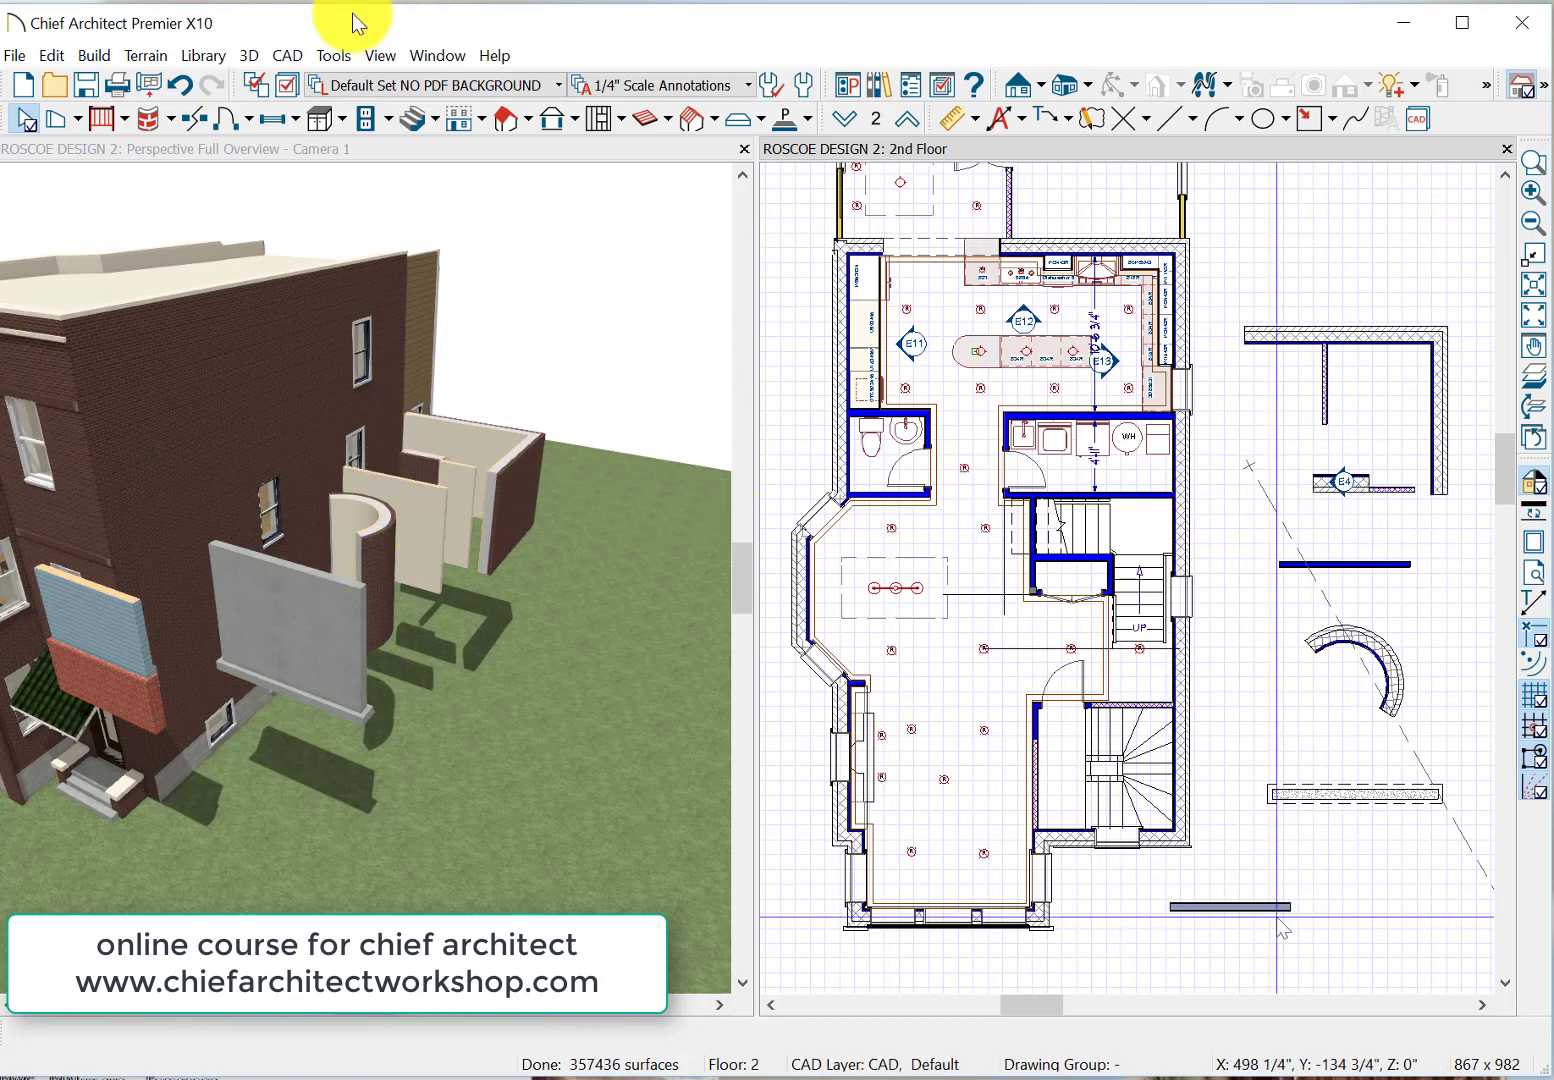
# Extend the short stub wall beside E4 rightward to the guide line.
pyautogui.click(100, 52)
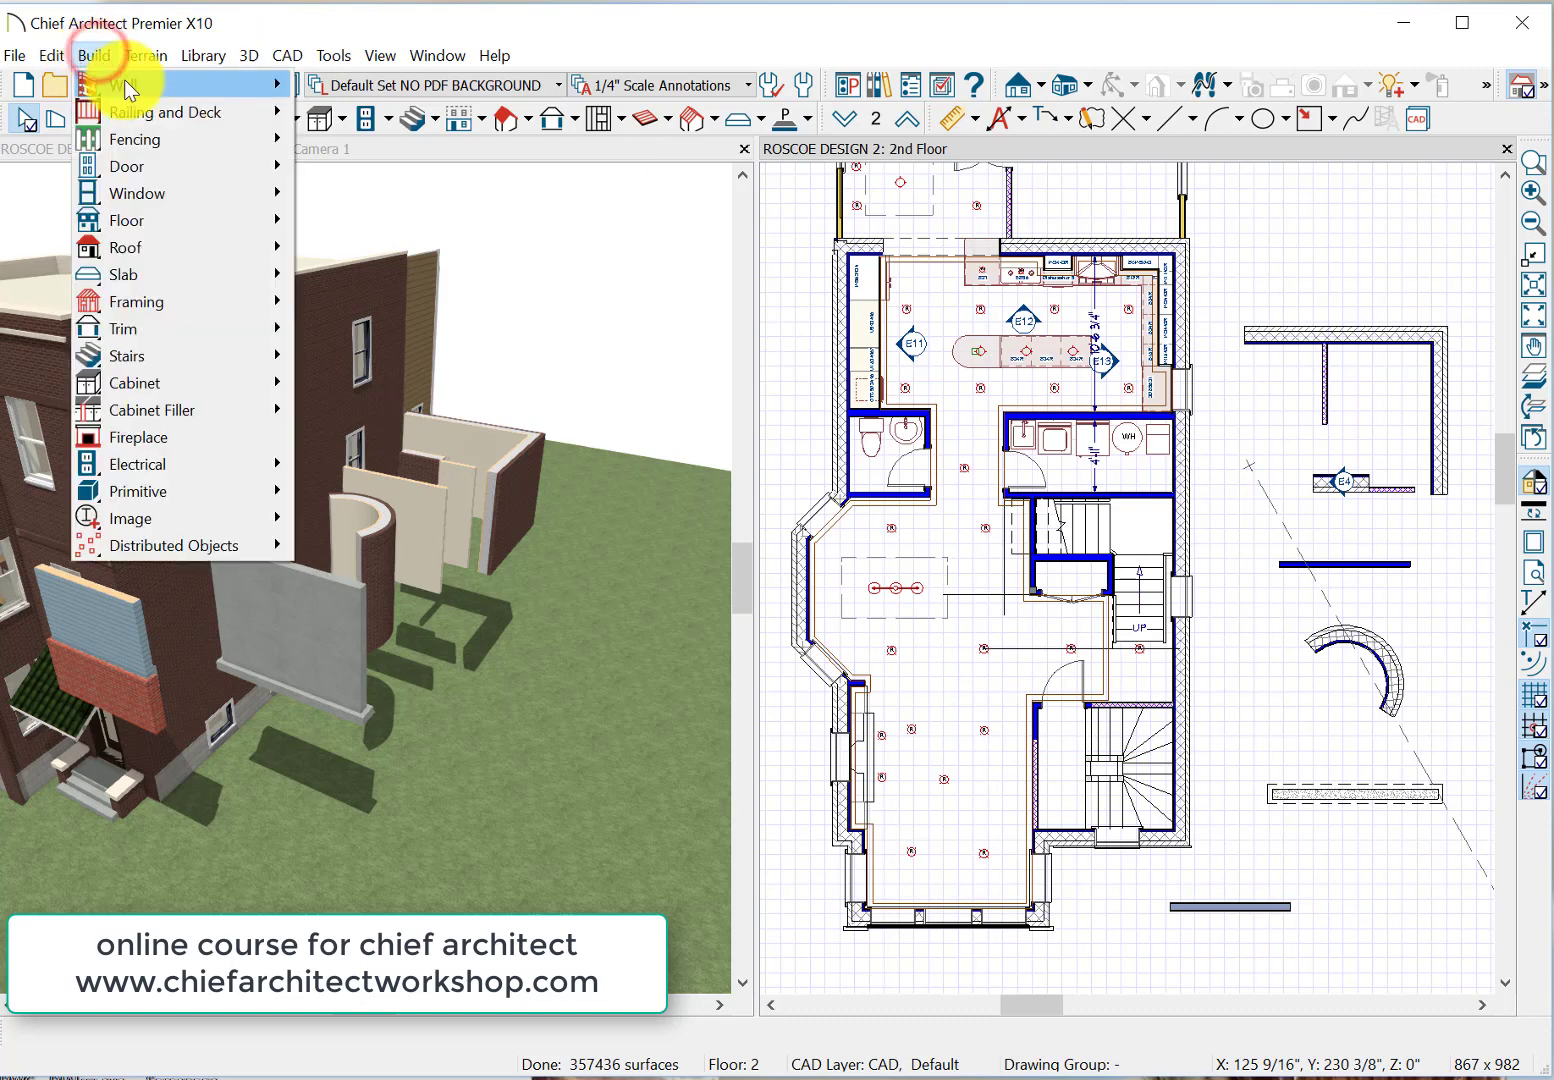
pyautogui.moveTo(124, 79)
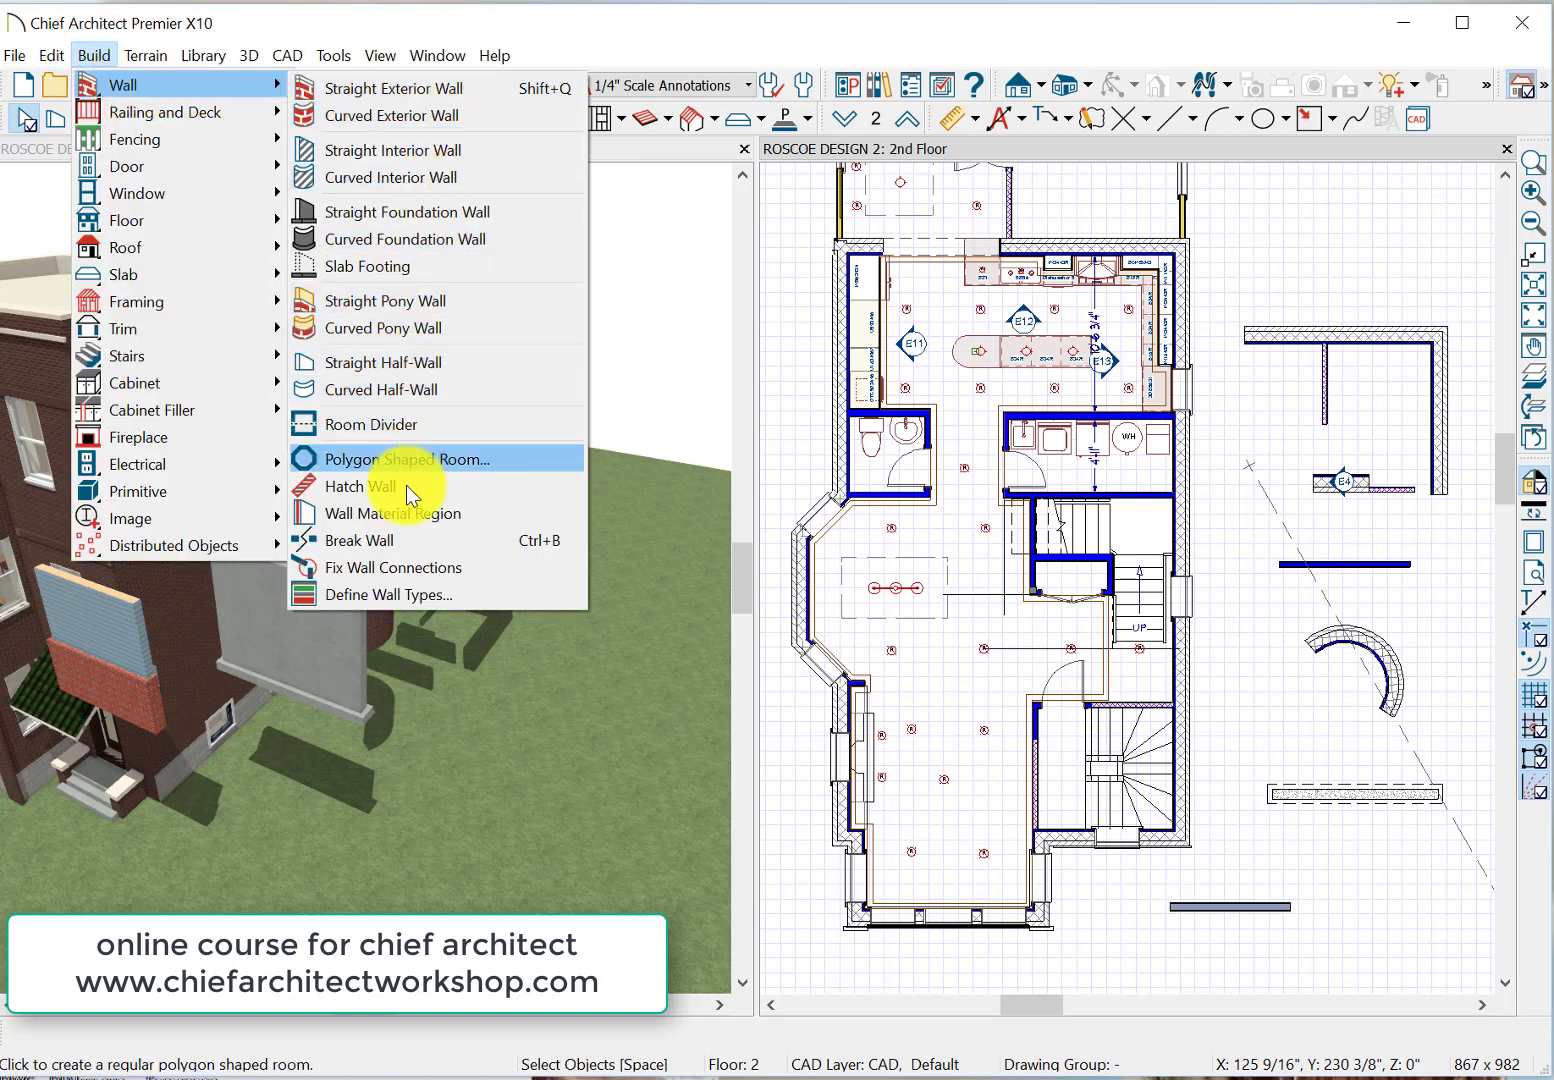
pyautogui.click(429, 566)
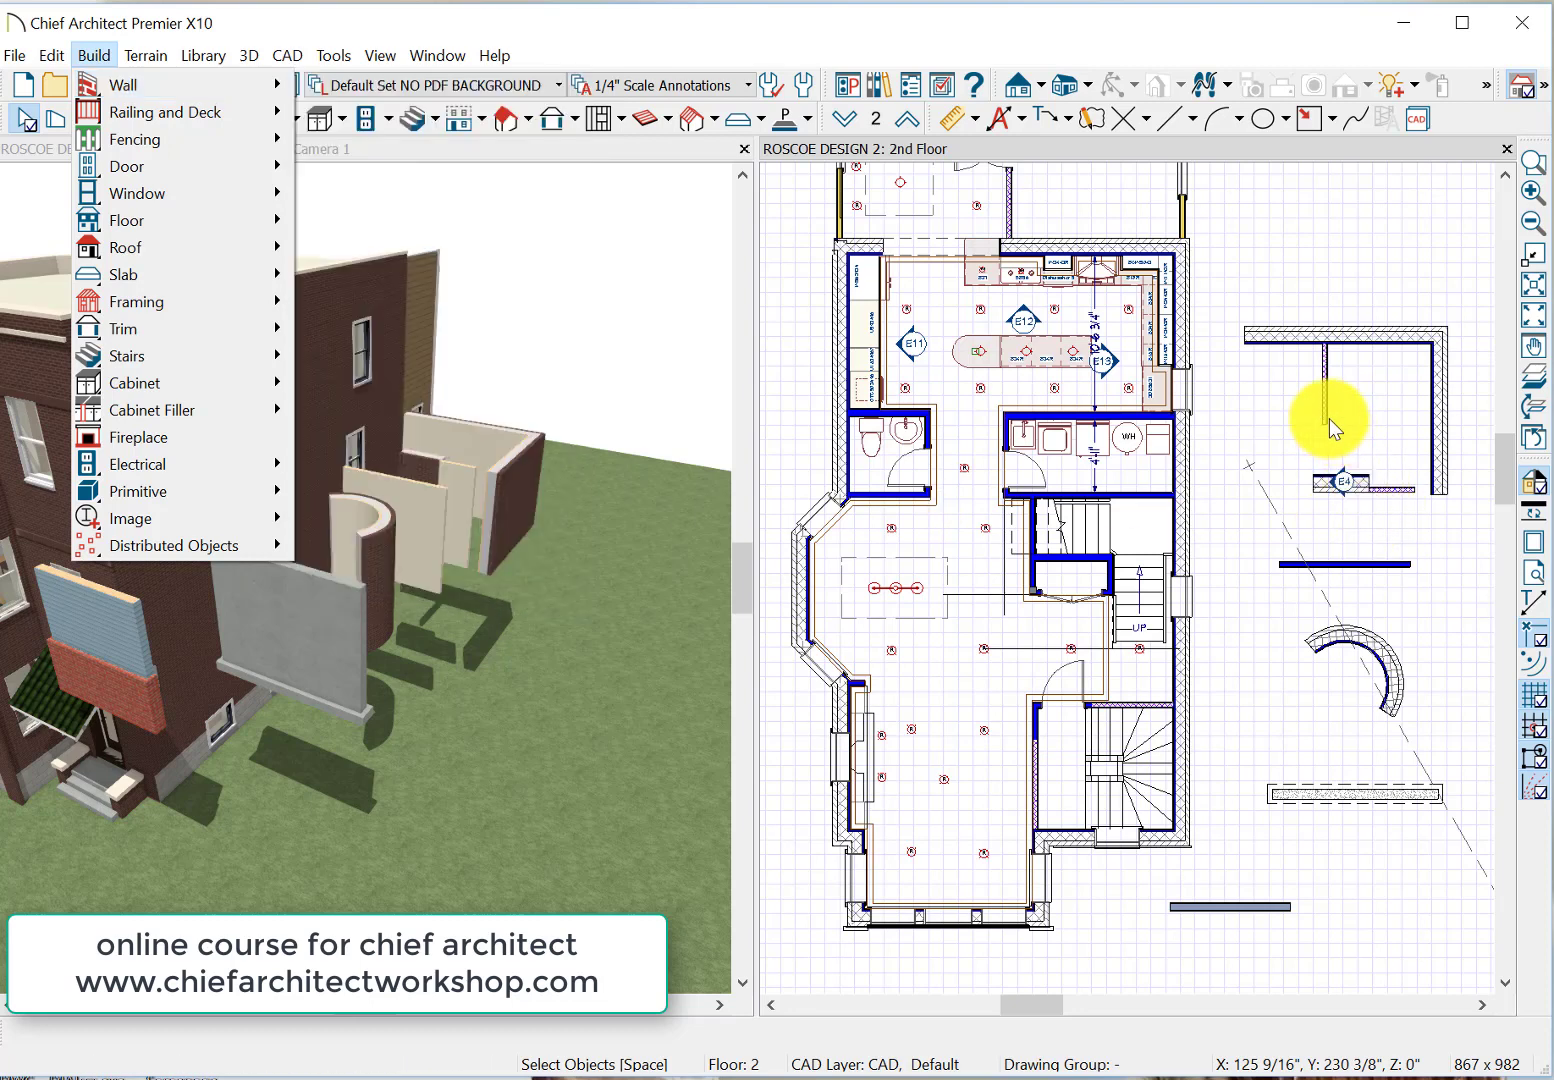
pyautogui.click(1403, 484)
pyautogui.moveTo(1403, 484)
pyautogui.mouseDown()
pyautogui.moveTo(1432, 522)
pyautogui.moveTo(1391, 454)
pyautogui.moveTo(1425, 466)
pyautogui.mouseUp()
pyautogui.scroll(3, 1422, 489)
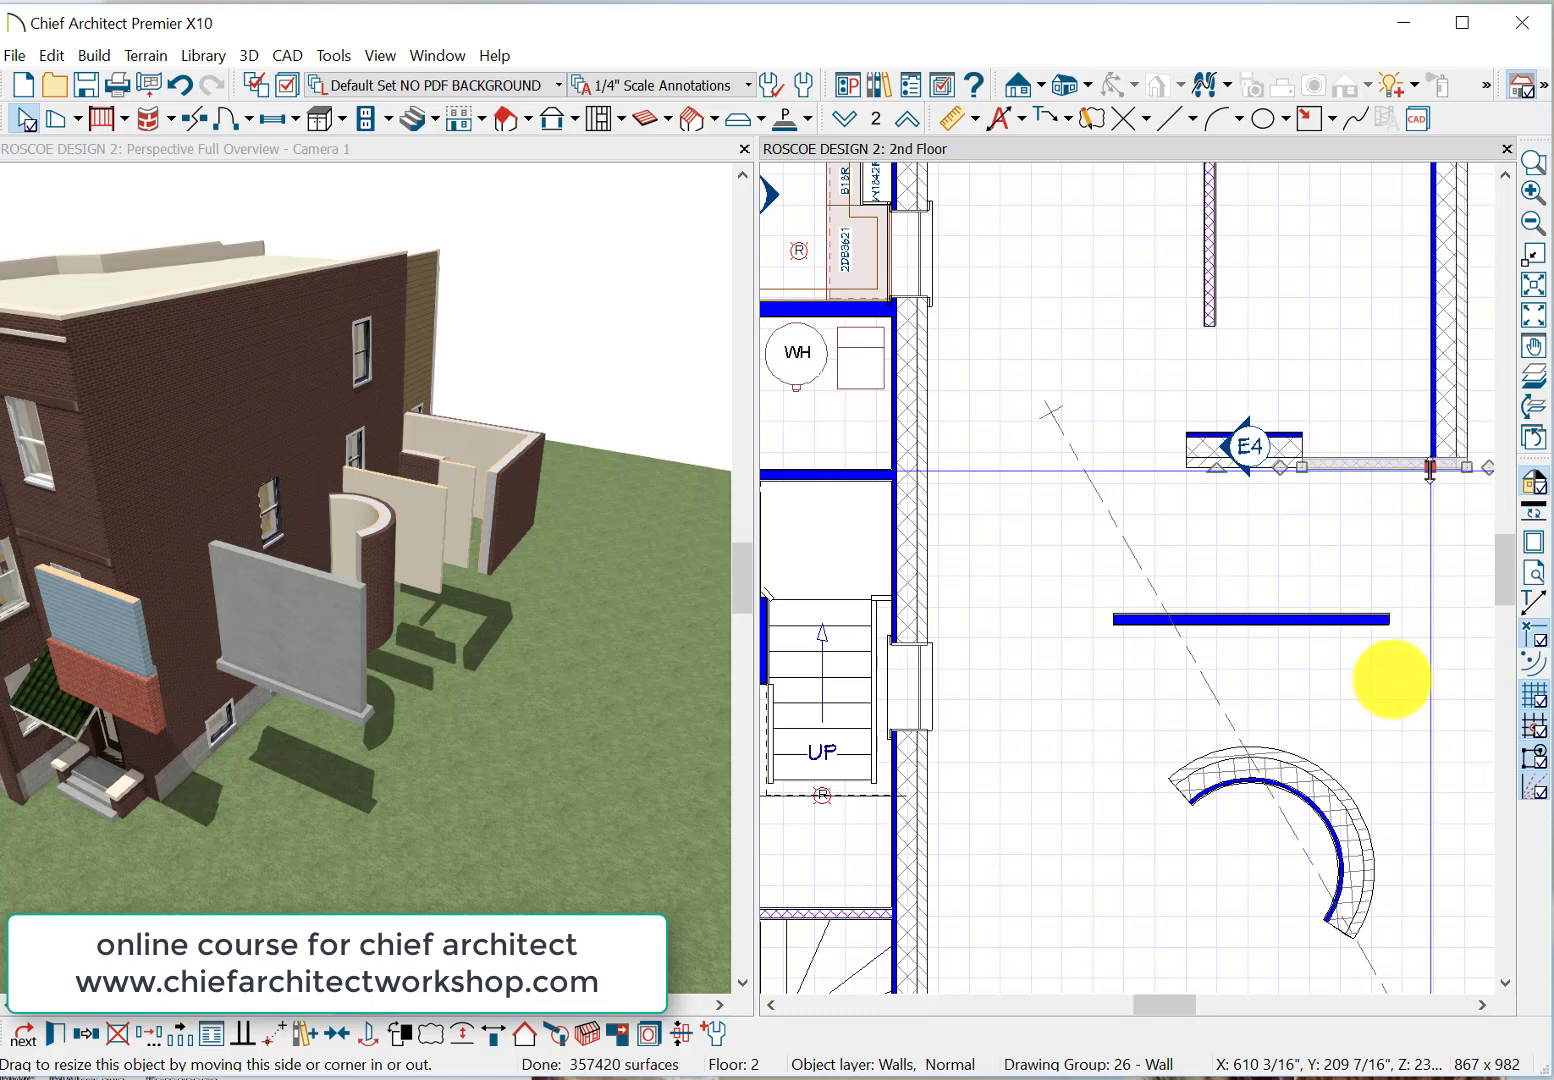
pyautogui.click(1384, 717)
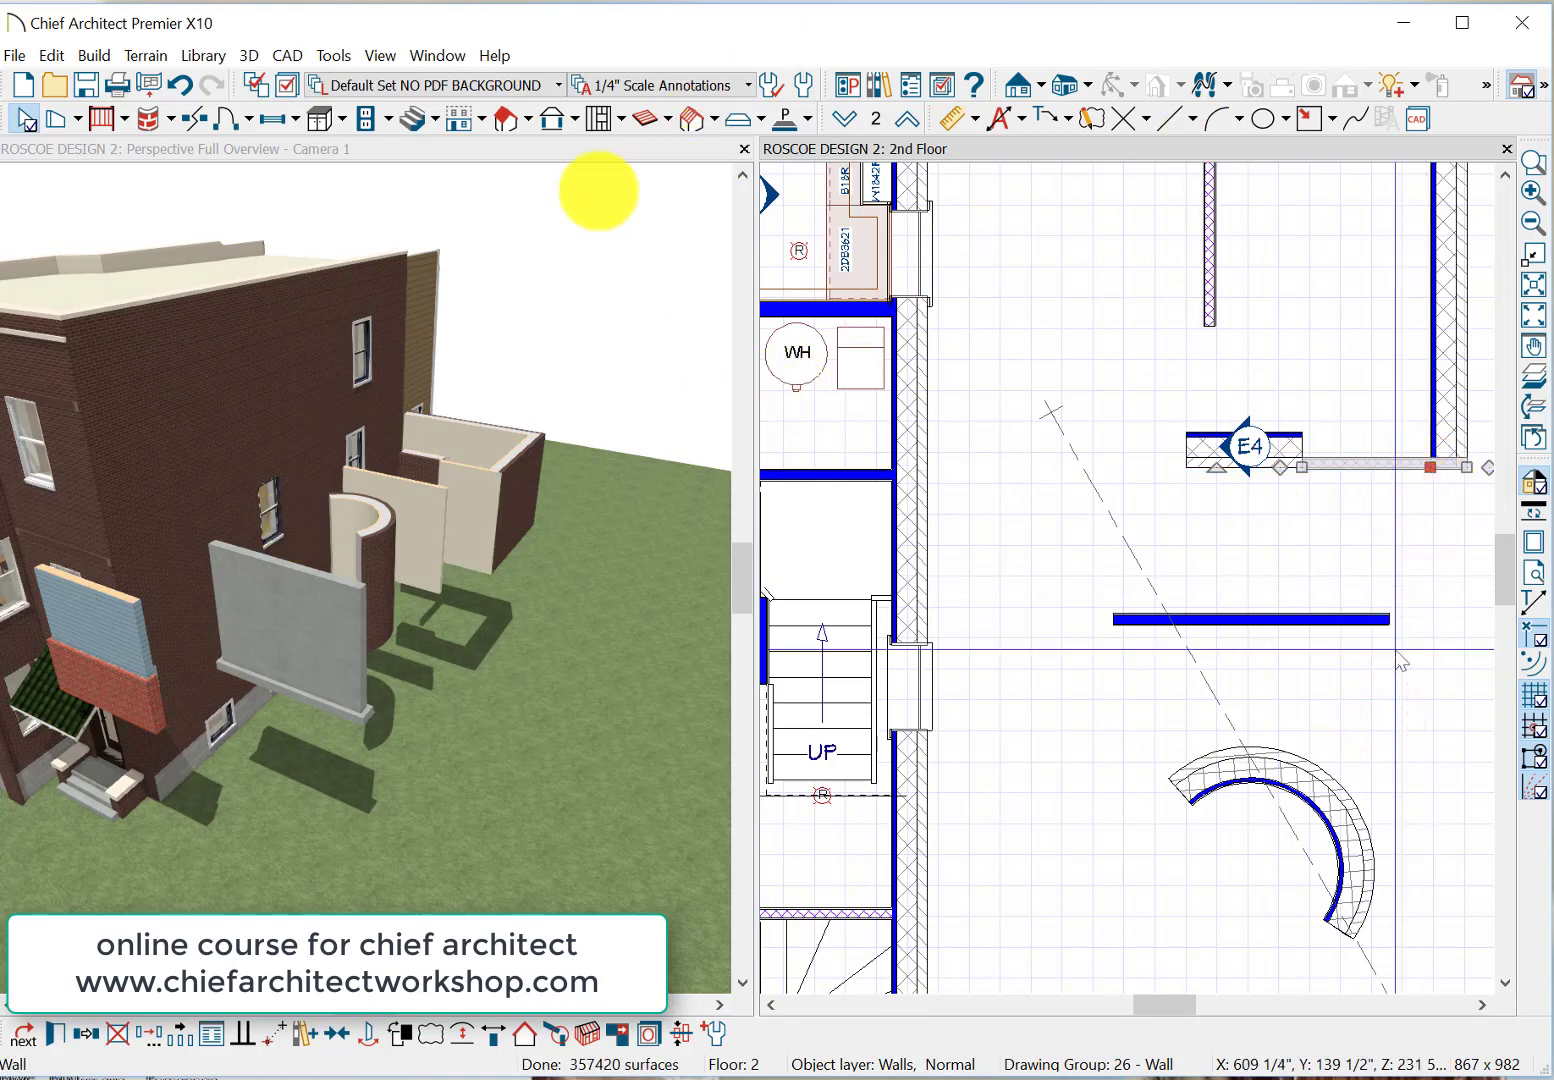
pyautogui.press('Escape')
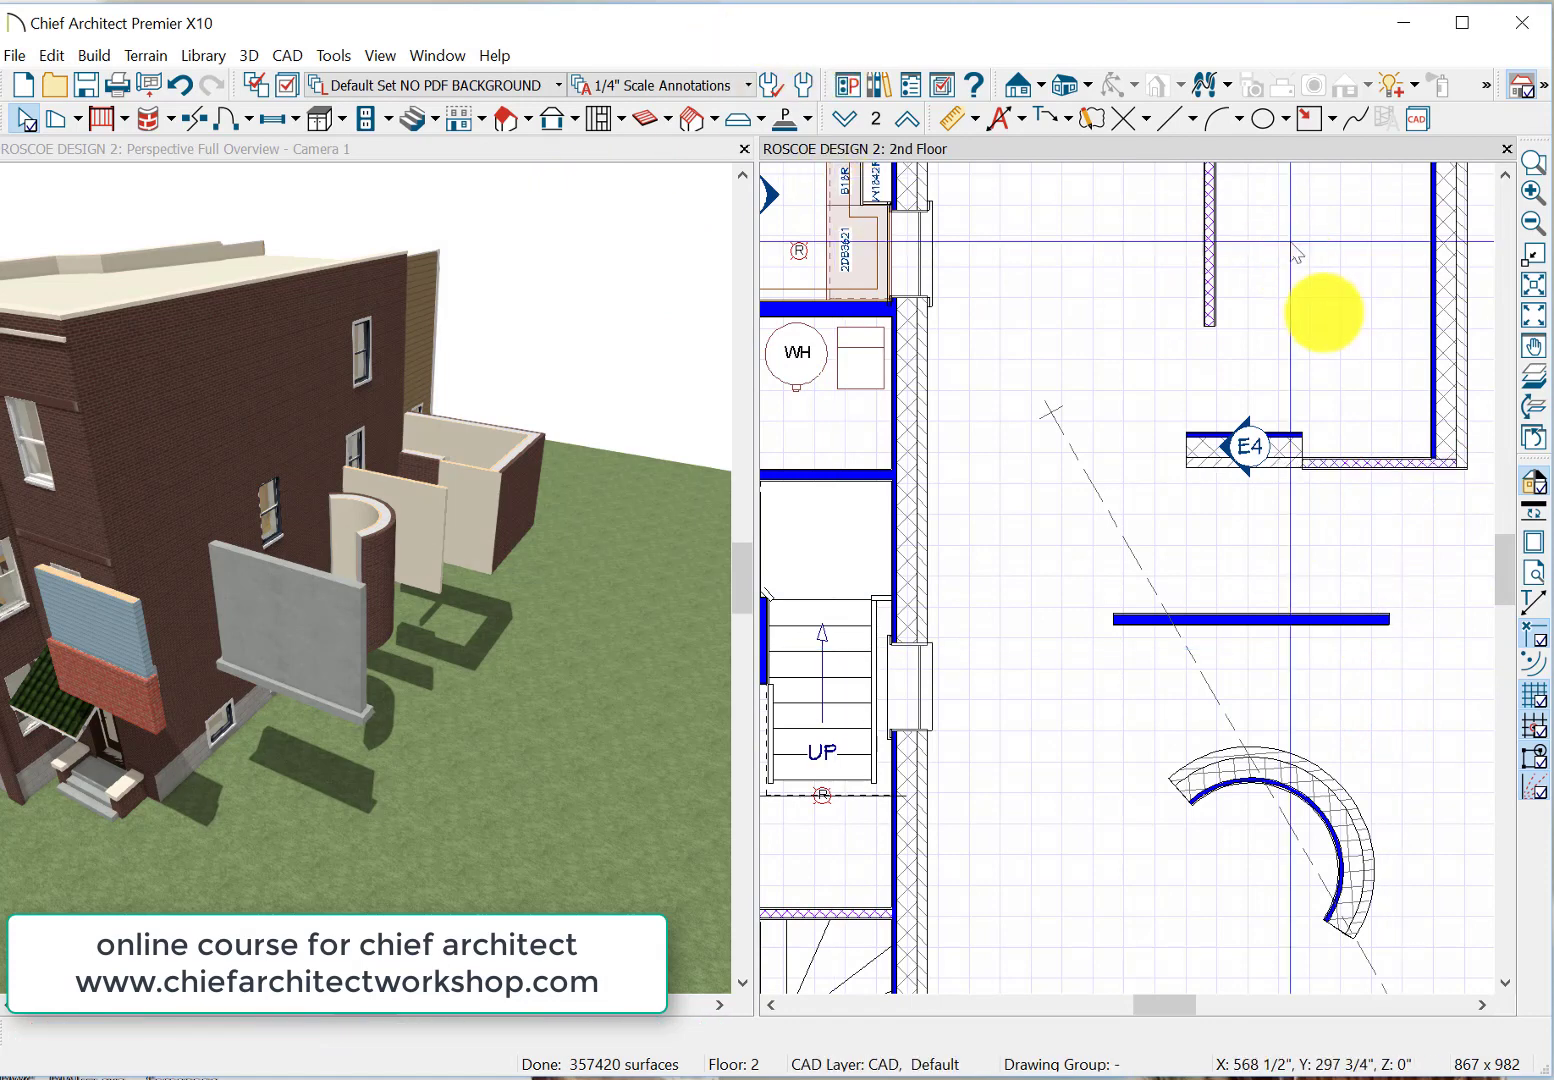
# Stretch the vertical wall 9'-5" down to join the E4 wall.
pyautogui.click(1209, 292)
pyautogui.moveTo(1209, 296); pyautogui.dragTo(1224, 443)
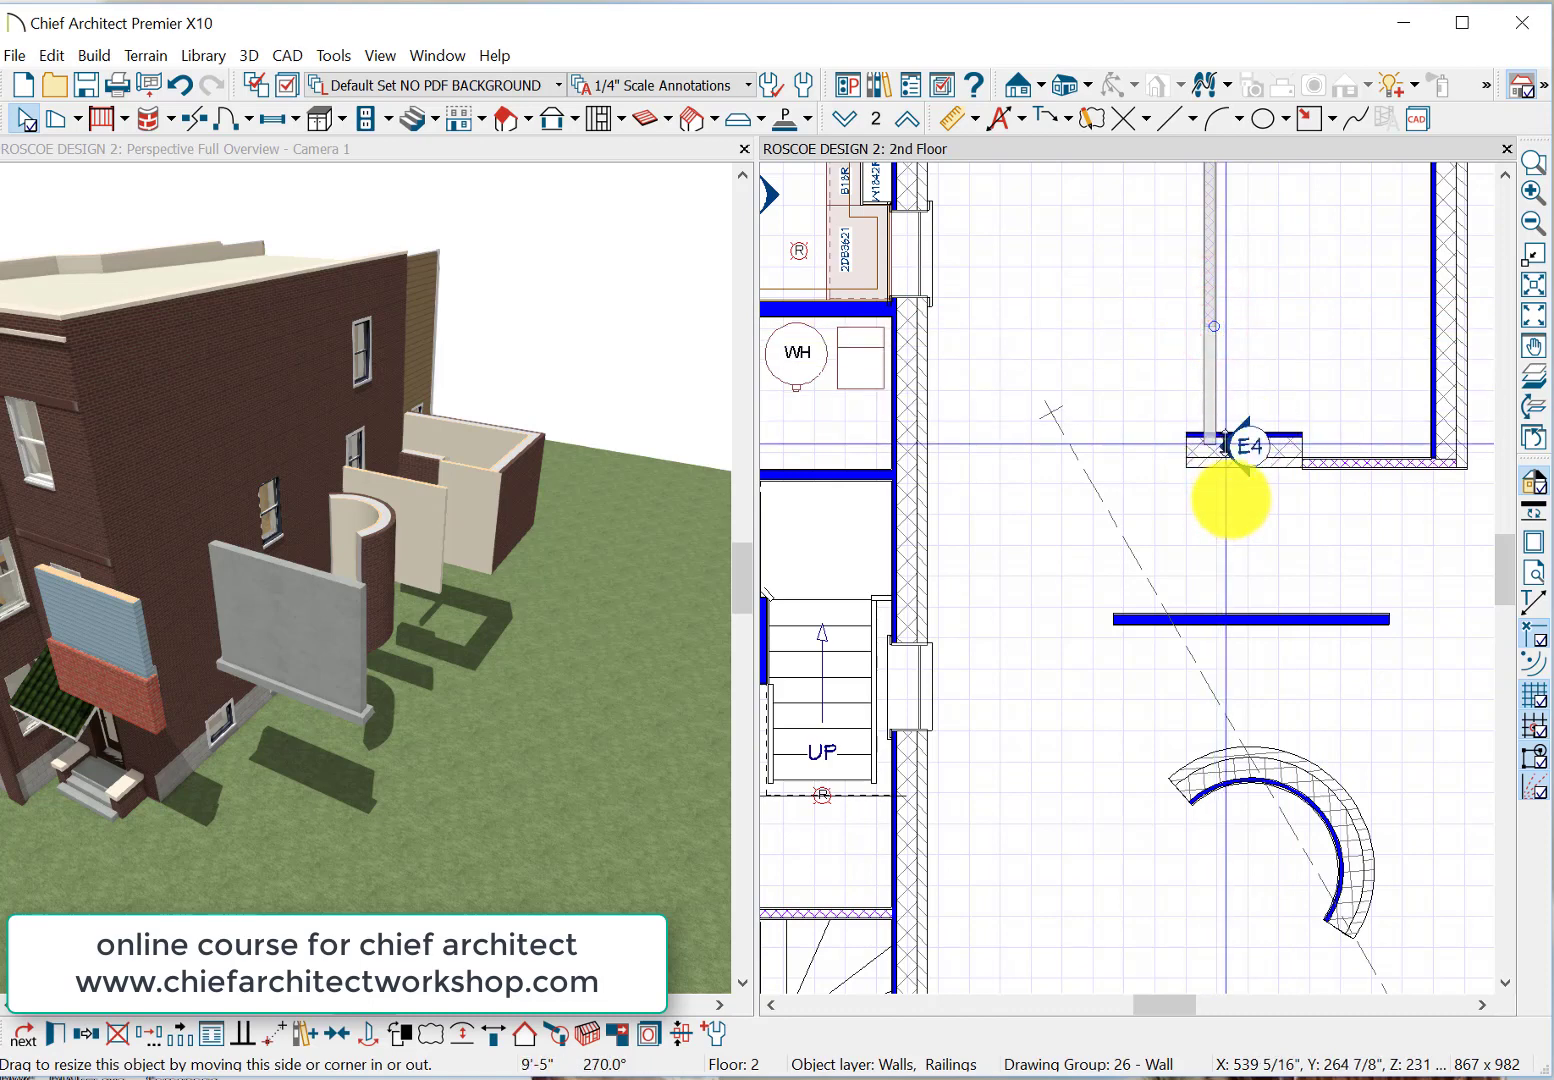
pyautogui.click(1186, 444)
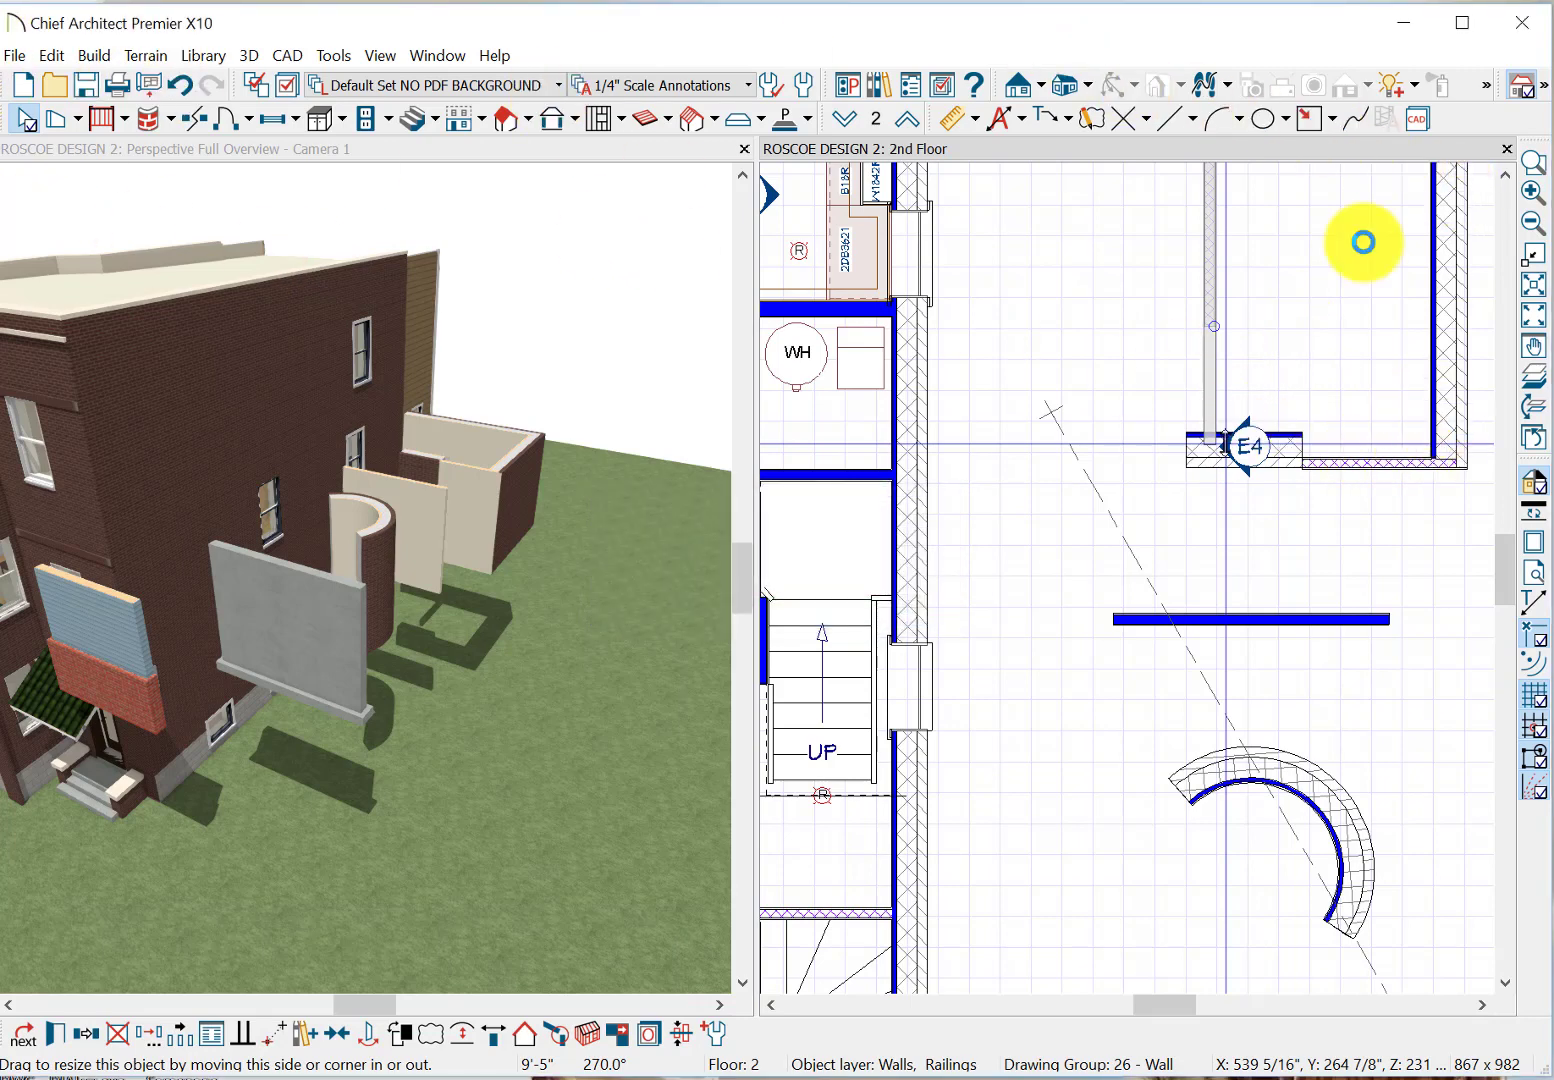
# Set the newly enclosed room's type to Balcony and turn off Show Room Label.
pyautogui.click(1350, 175)
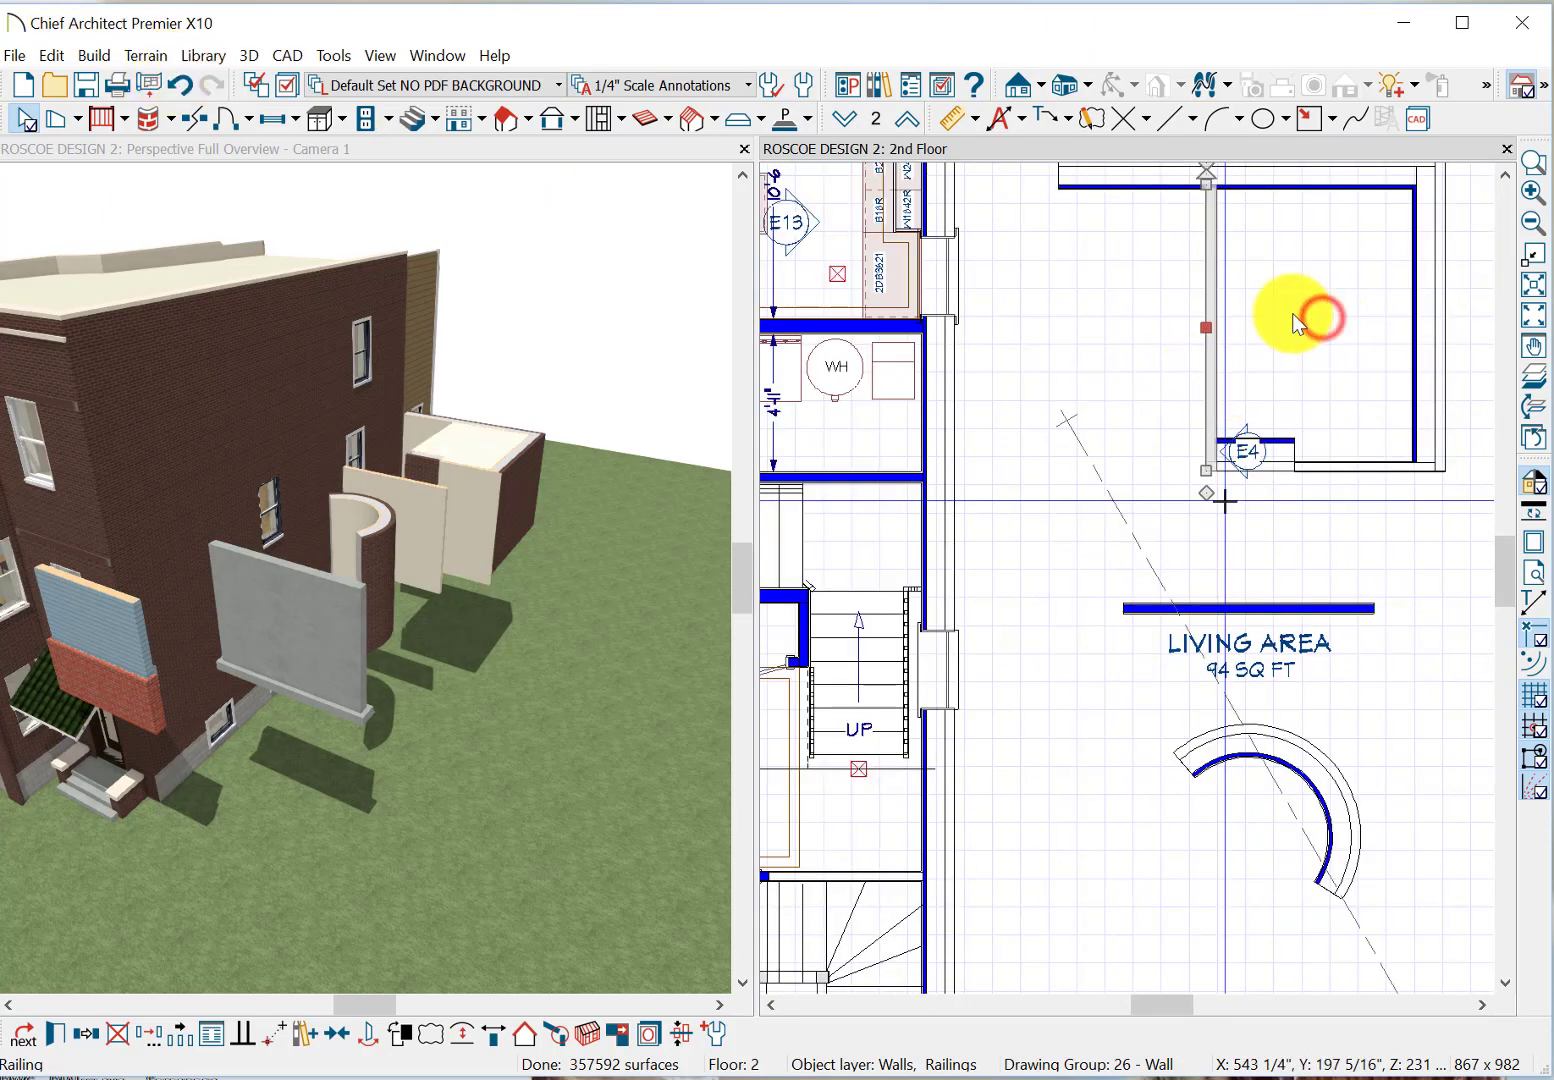
pyautogui.click(1291, 318)
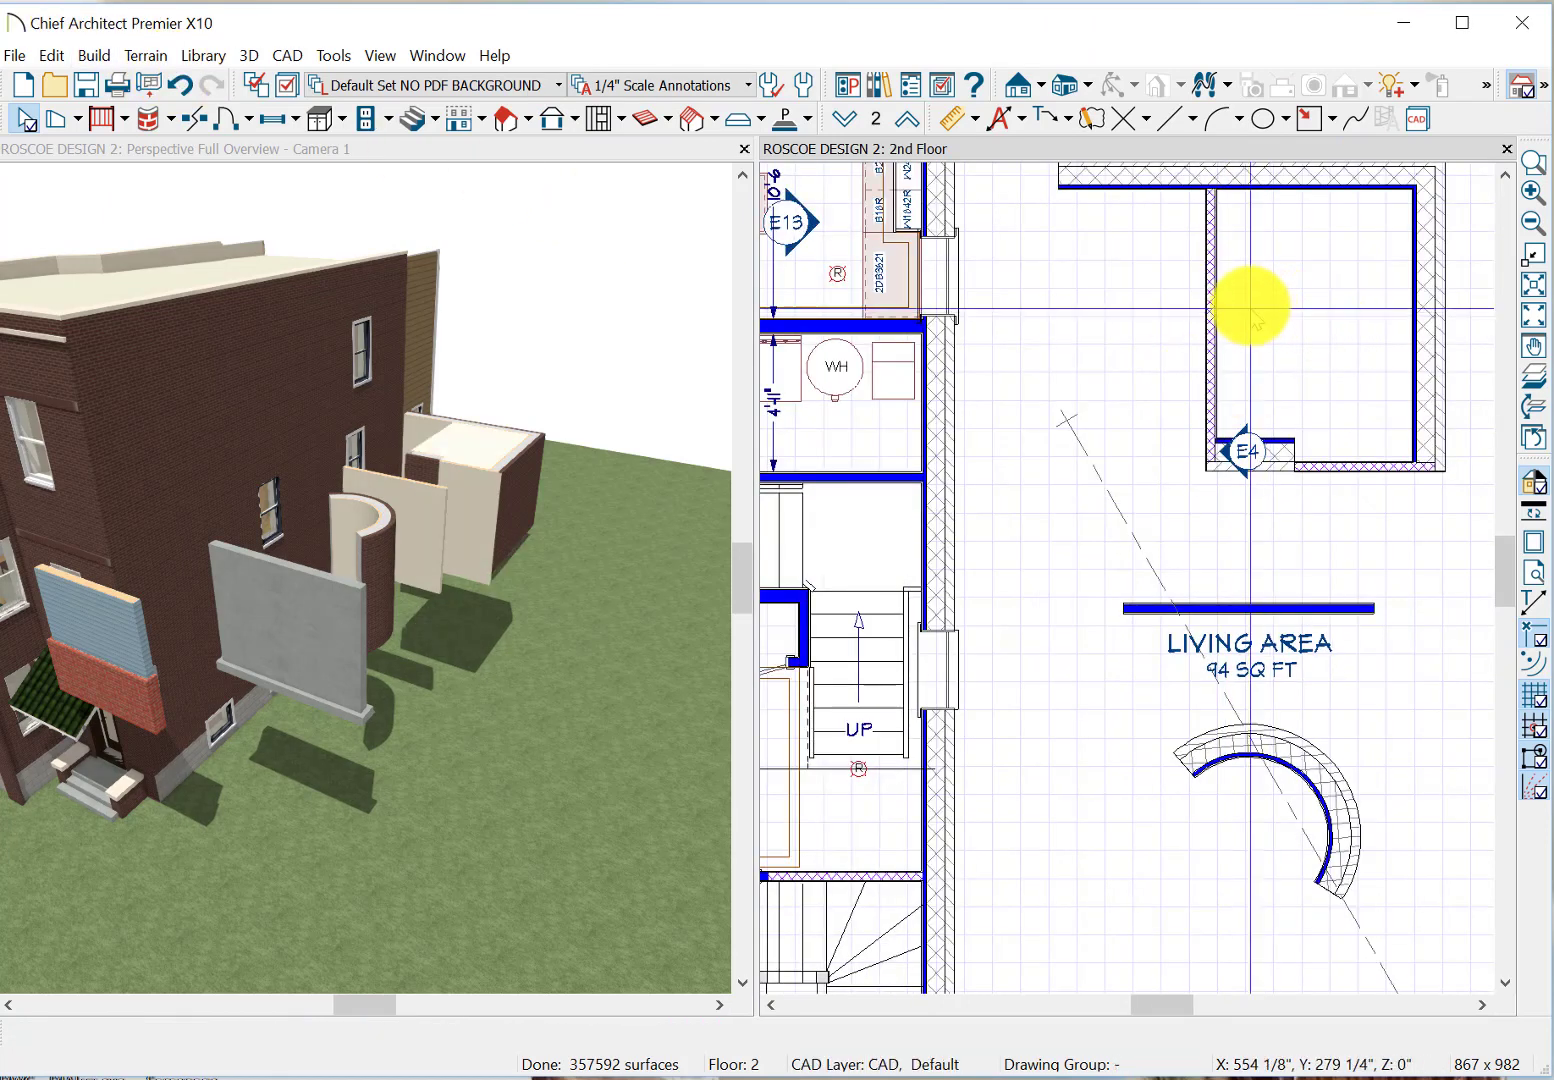
pyautogui.click(1253, 316)
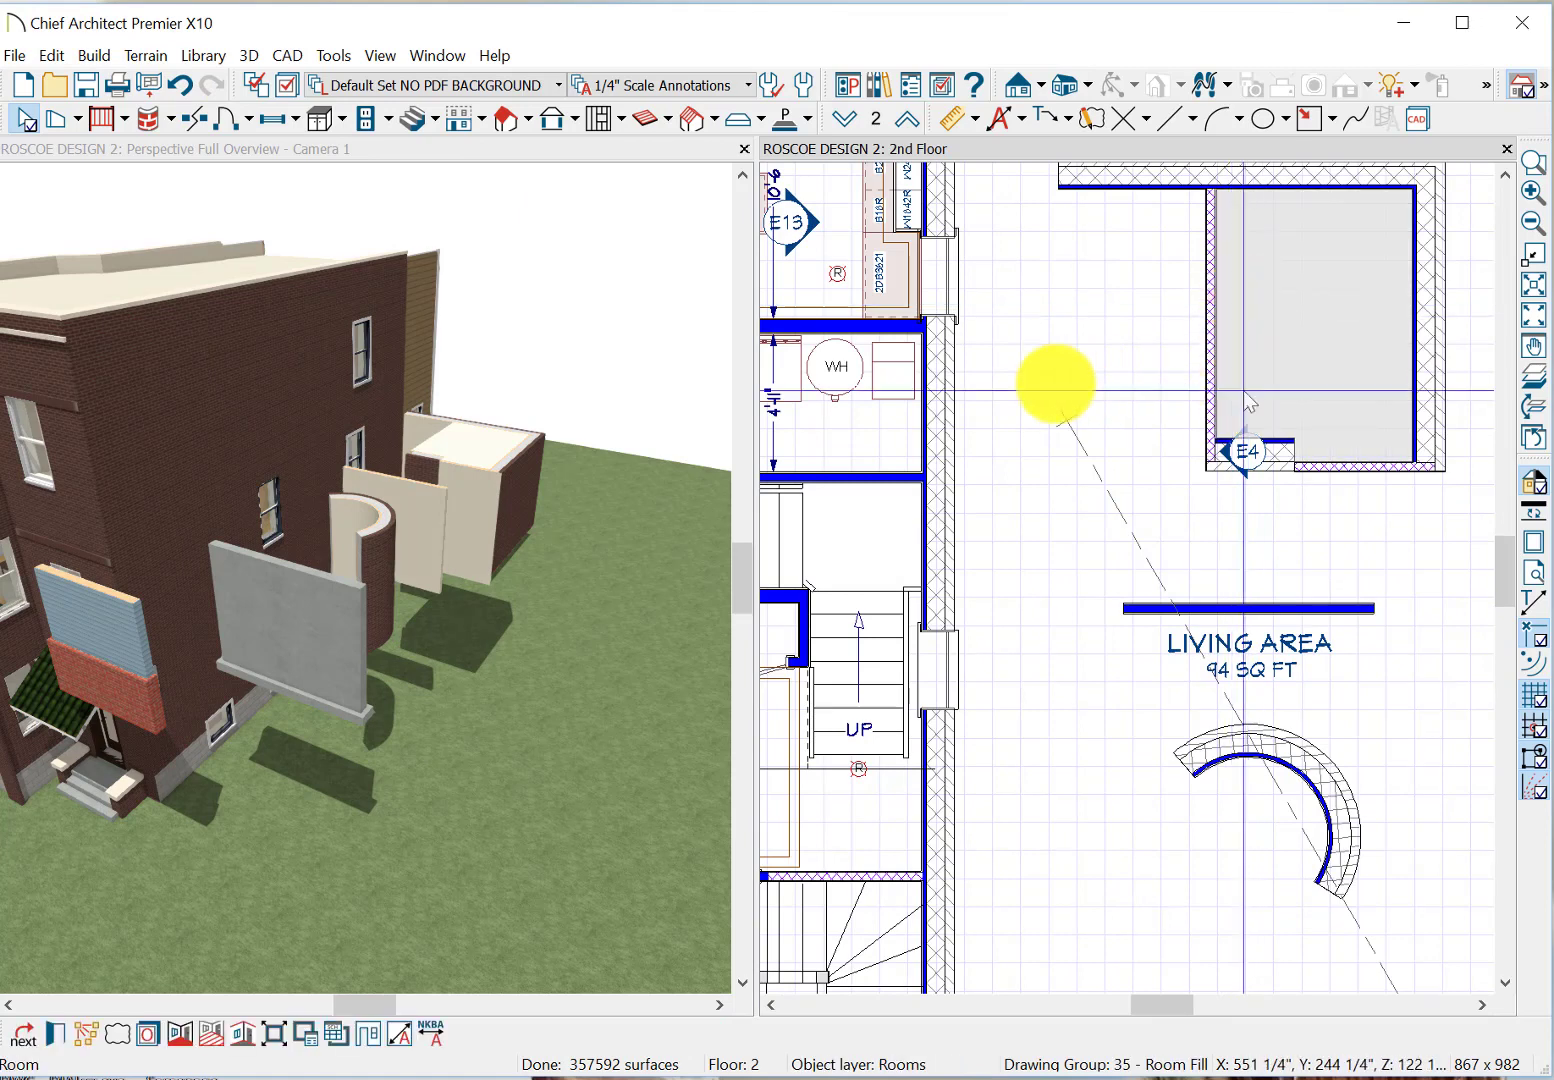
pyautogui.click(61, 1040)
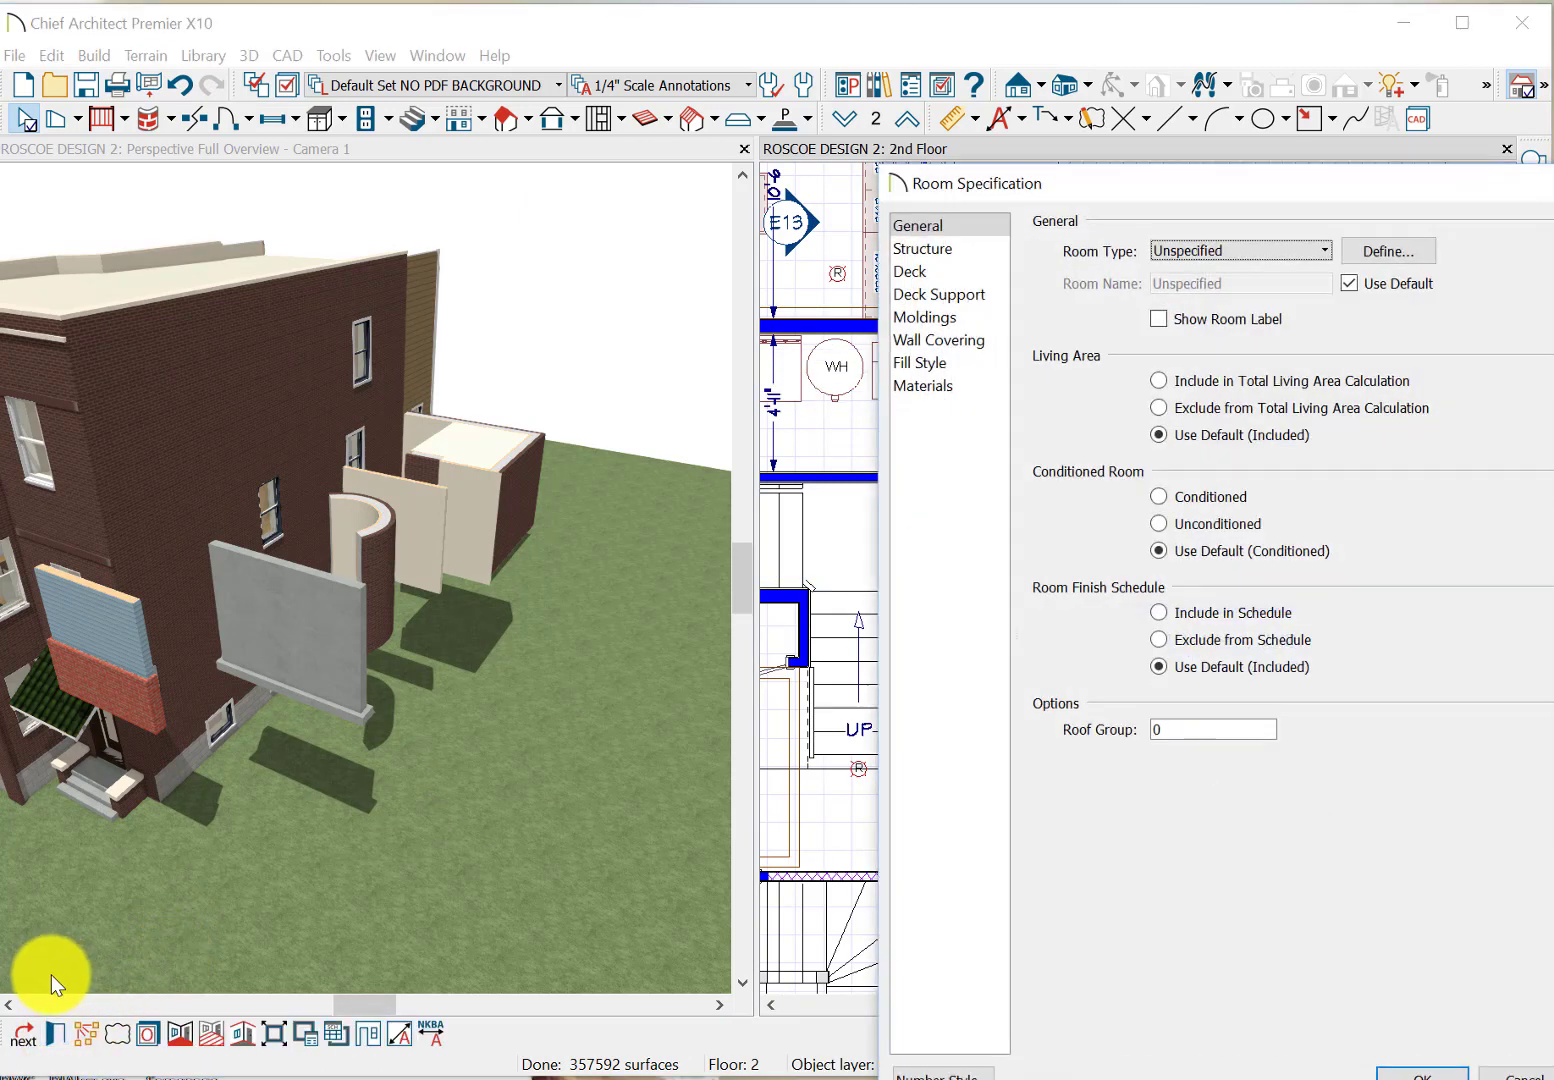
pyautogui.click(1328, 252)
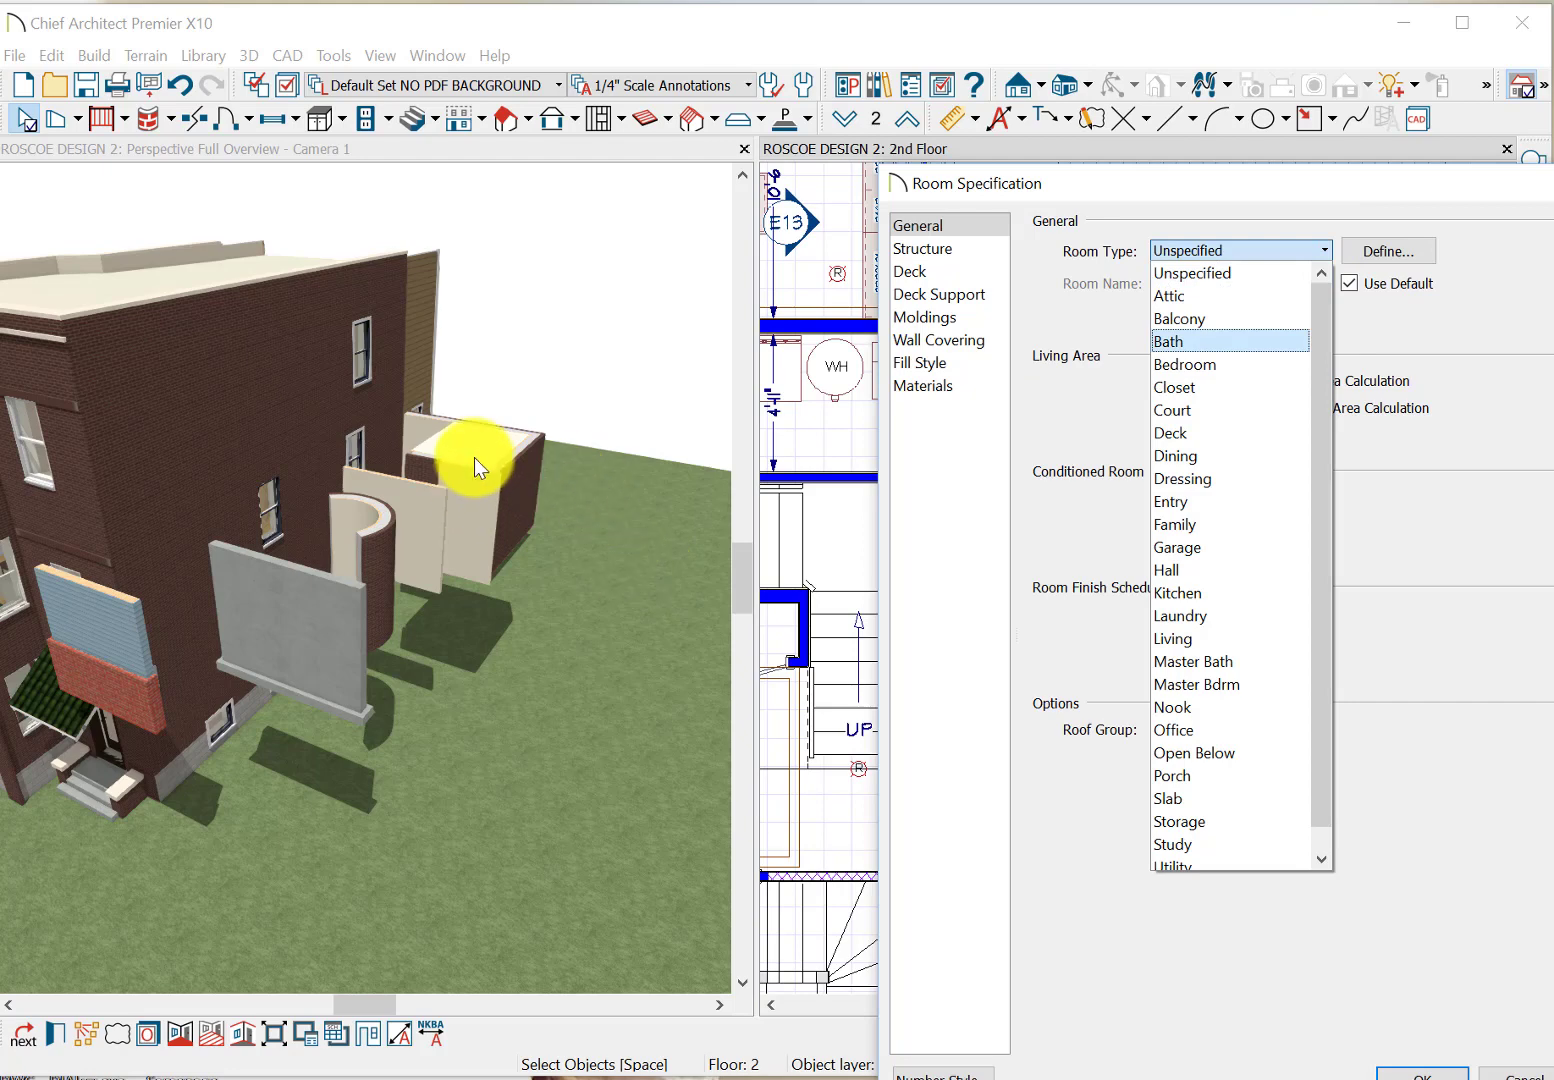
pyautogui.click(1229, 321)
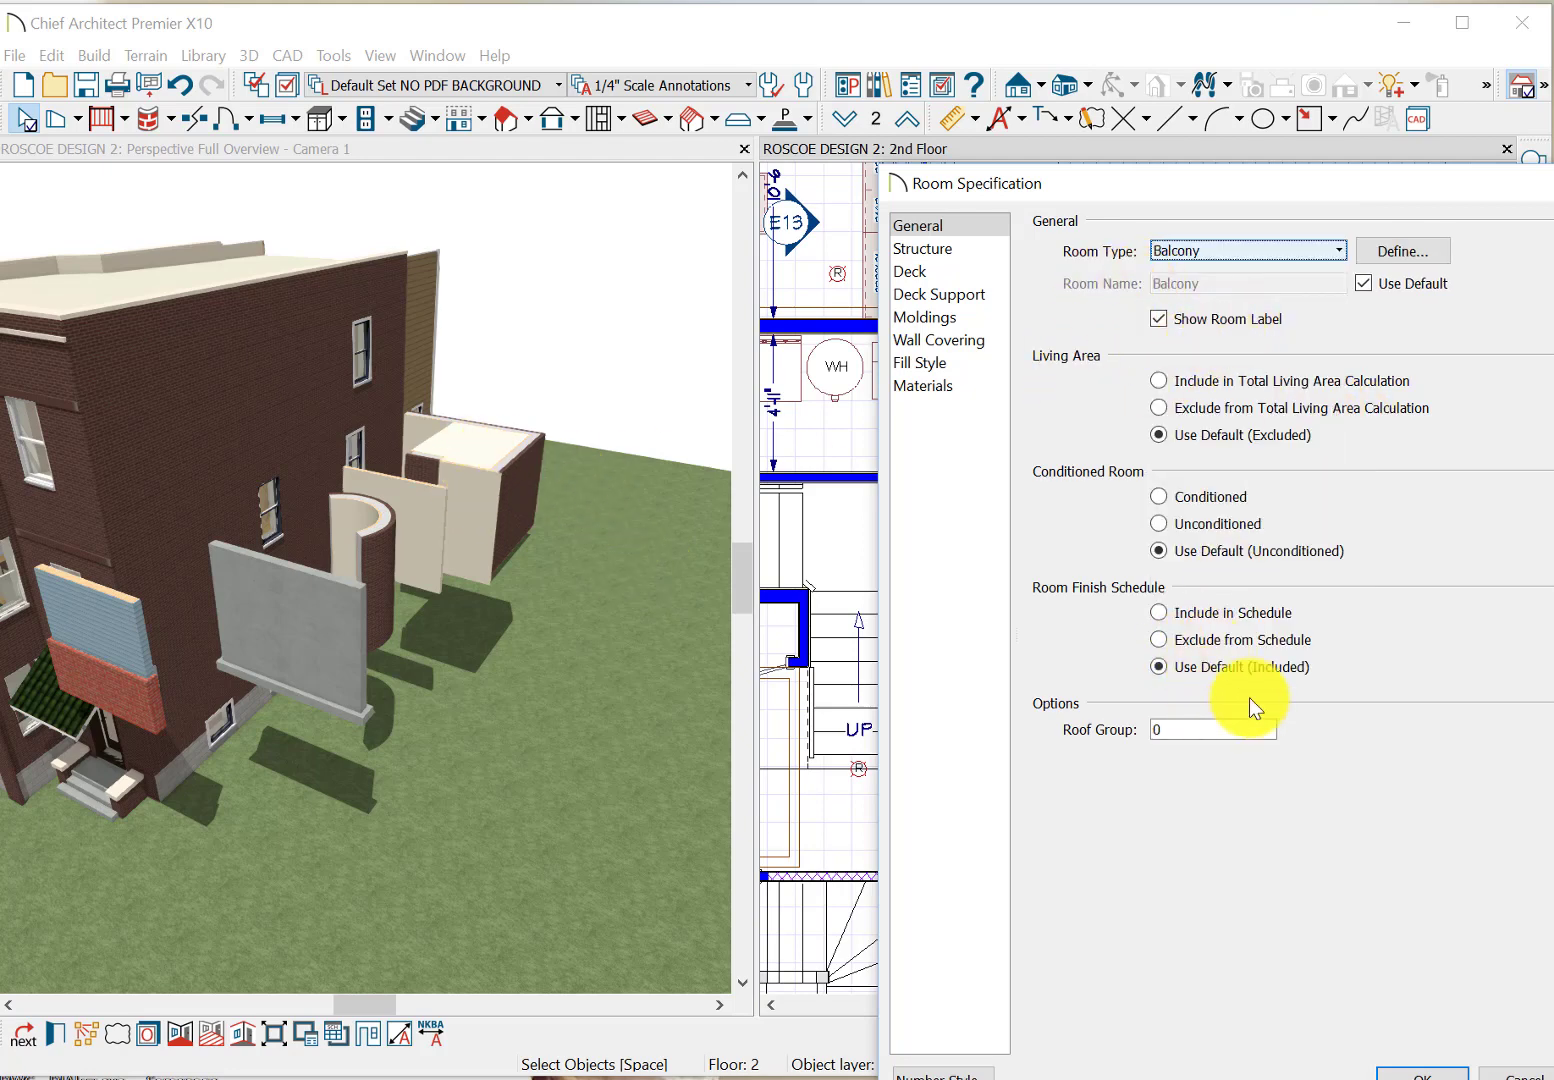
pyautogui.click(1157, 320)
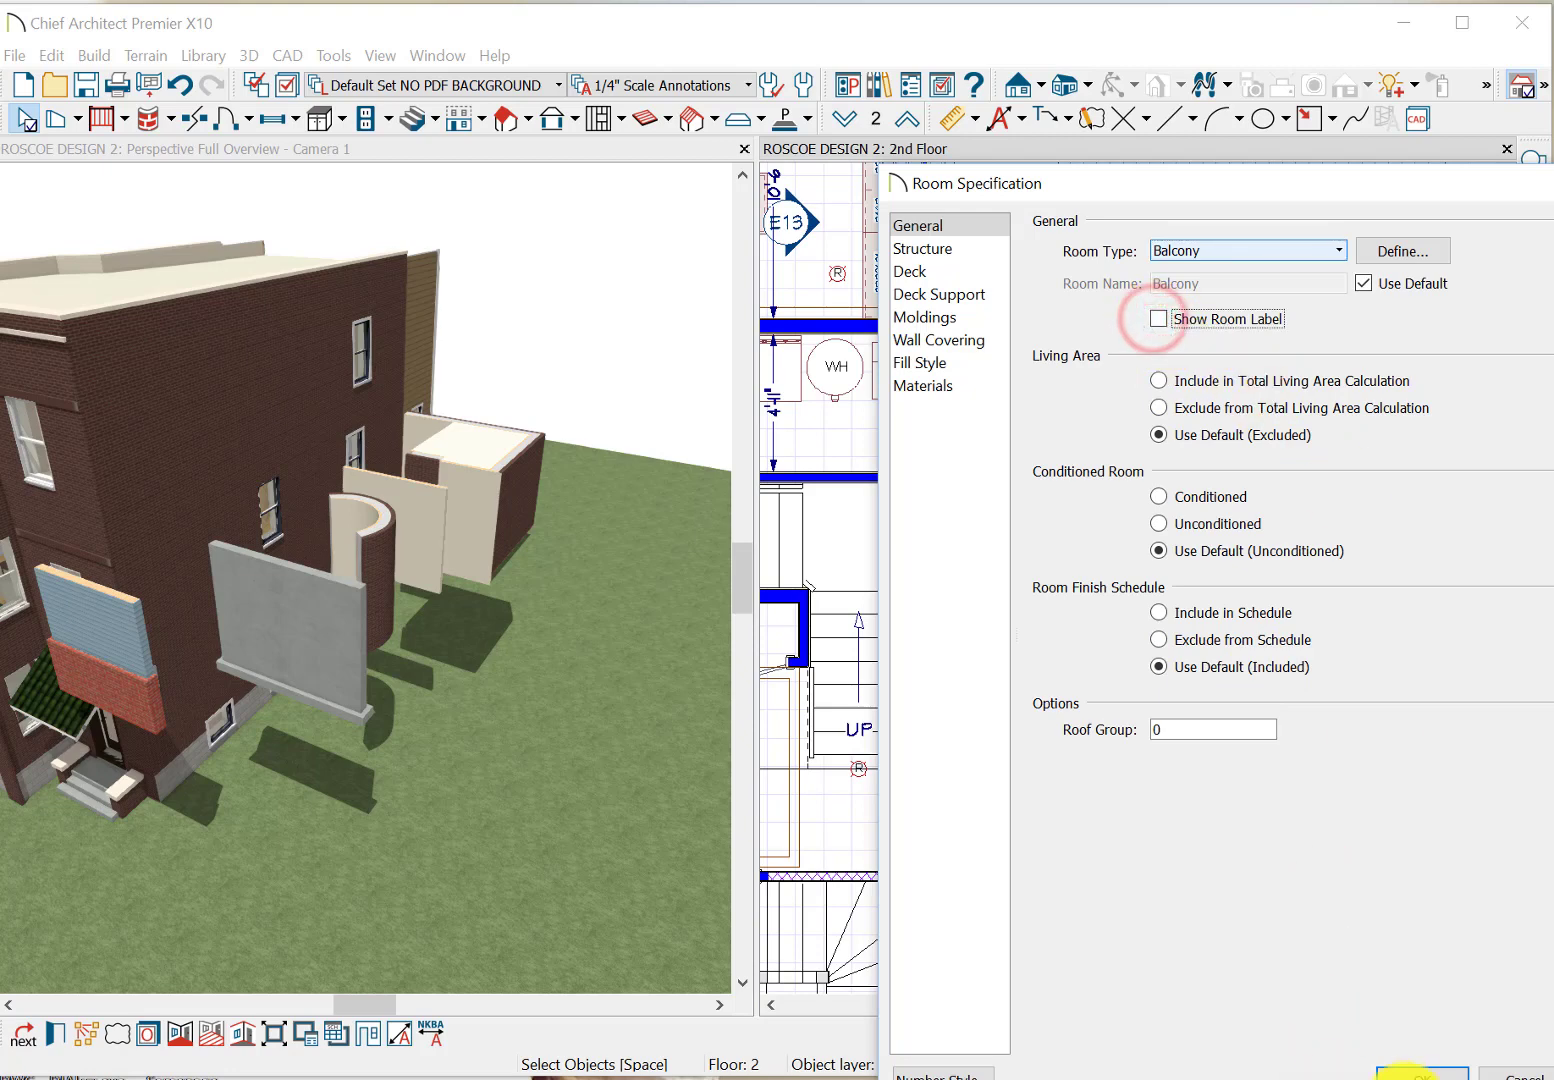
pyautogui.click(1415, 1076)
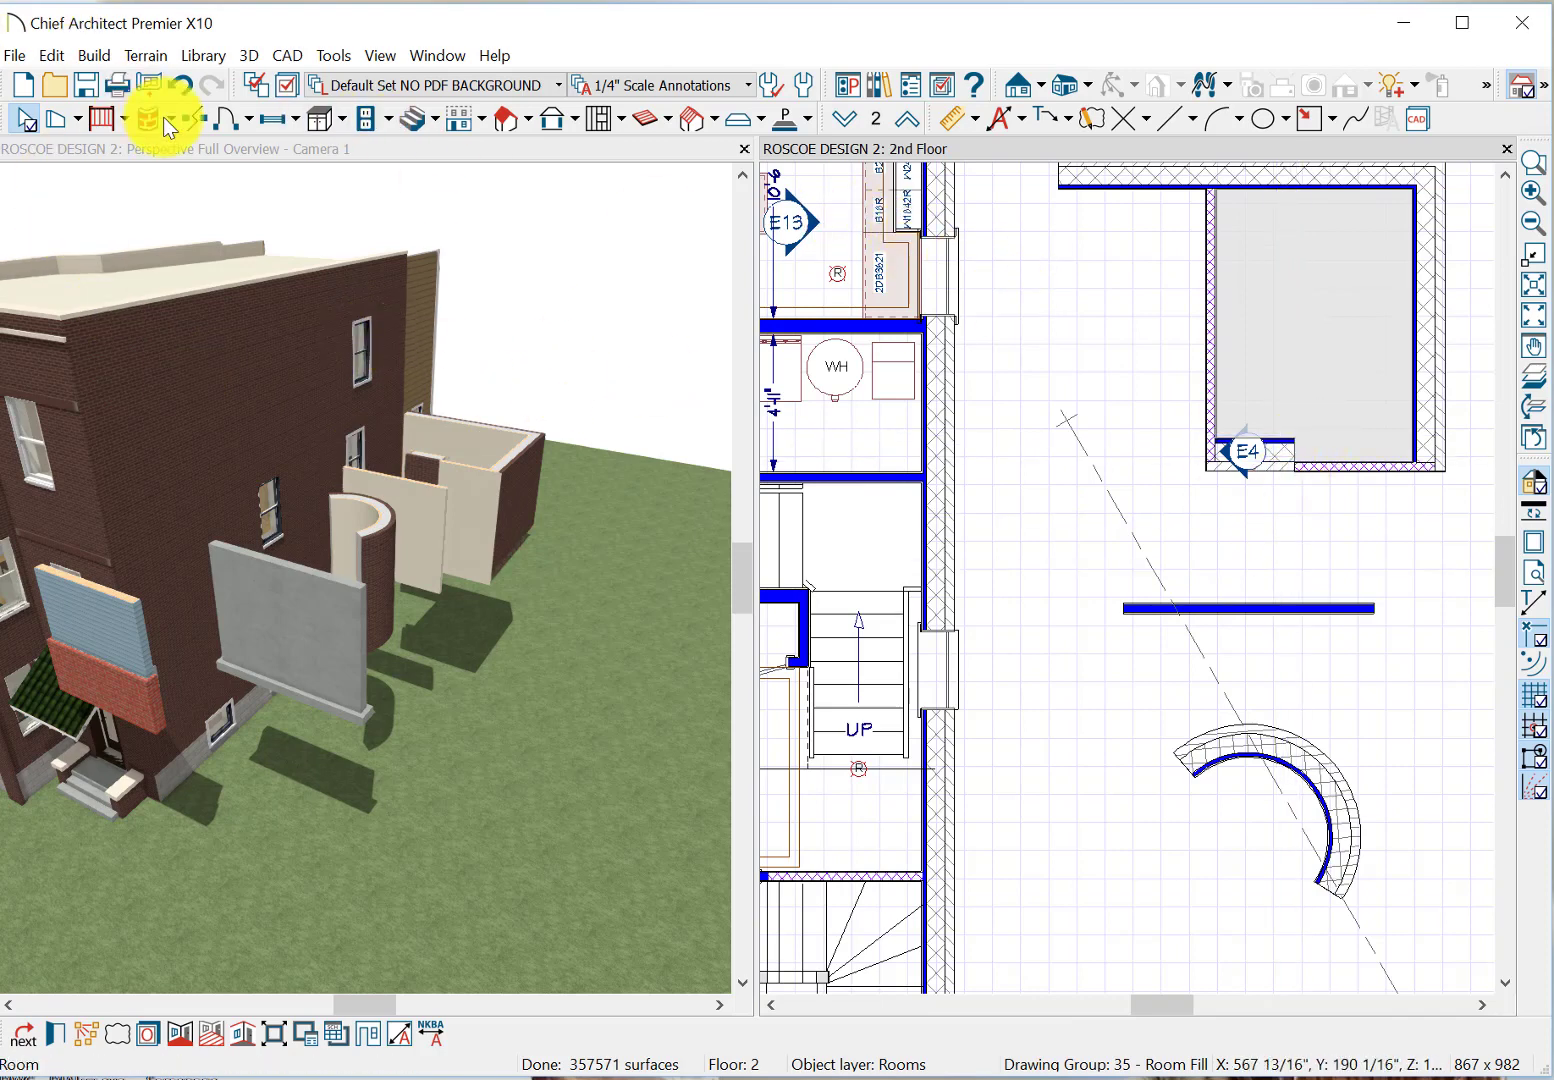
# Open Define Wall Types from the Build > Wall menu and select Interior-4.
pyautogui.click(94, 55)
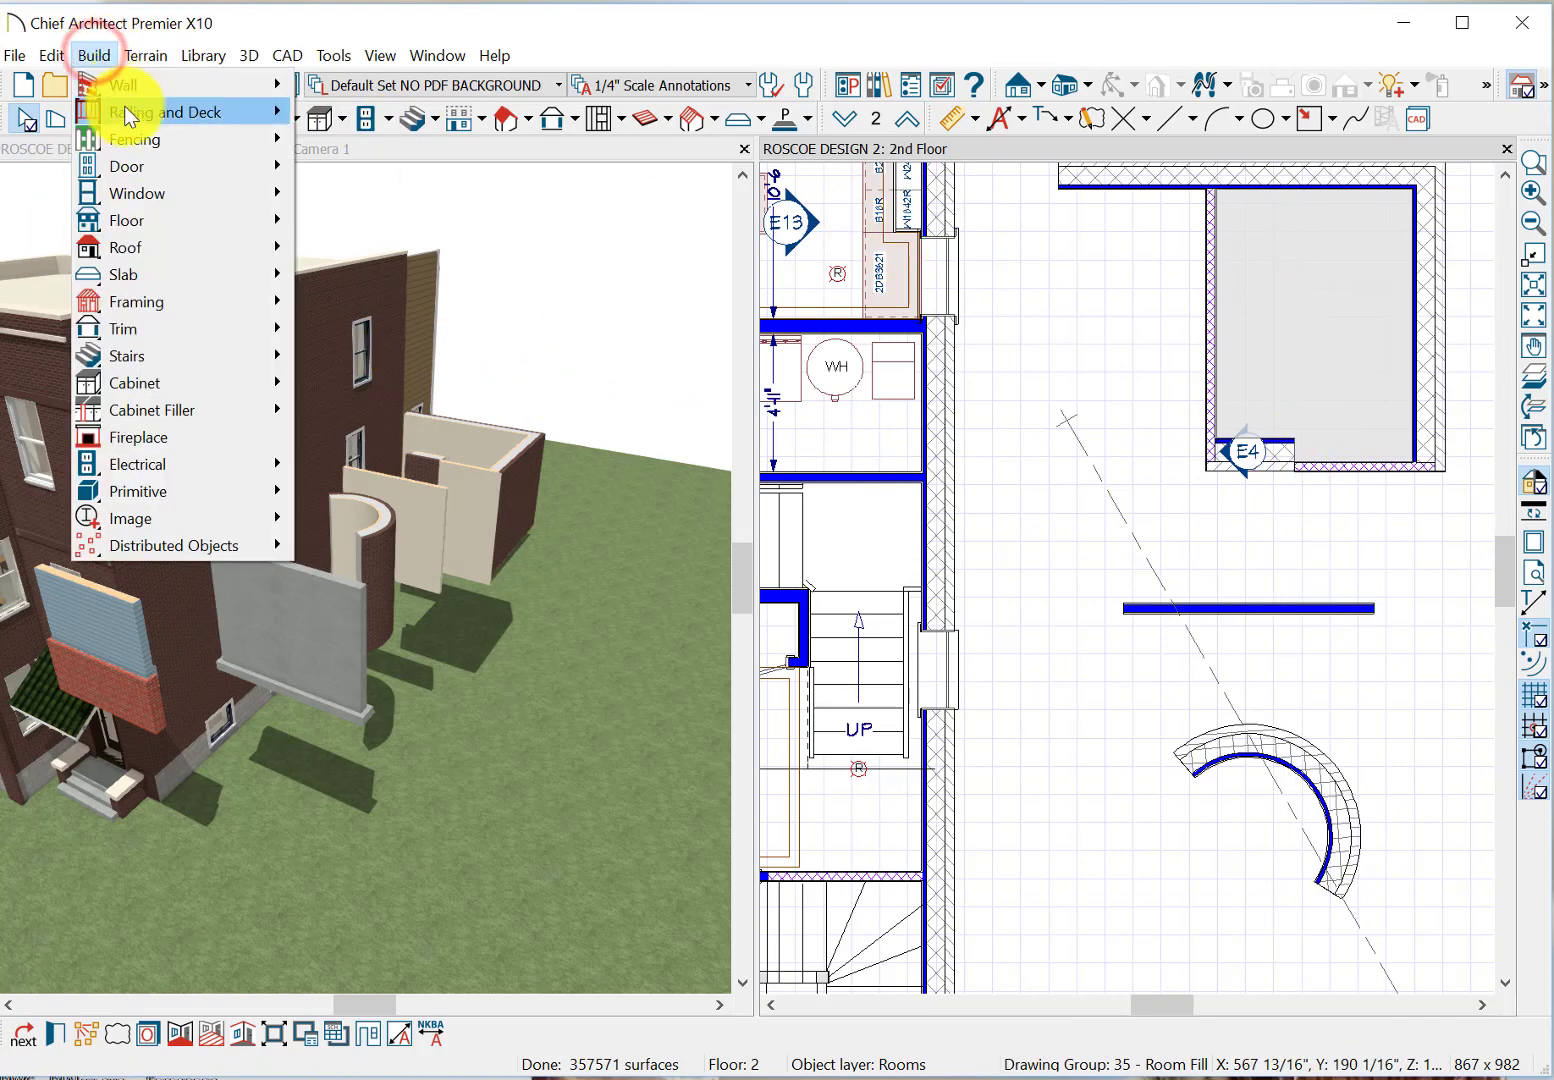
pyautogui.moveTo(129, 83)
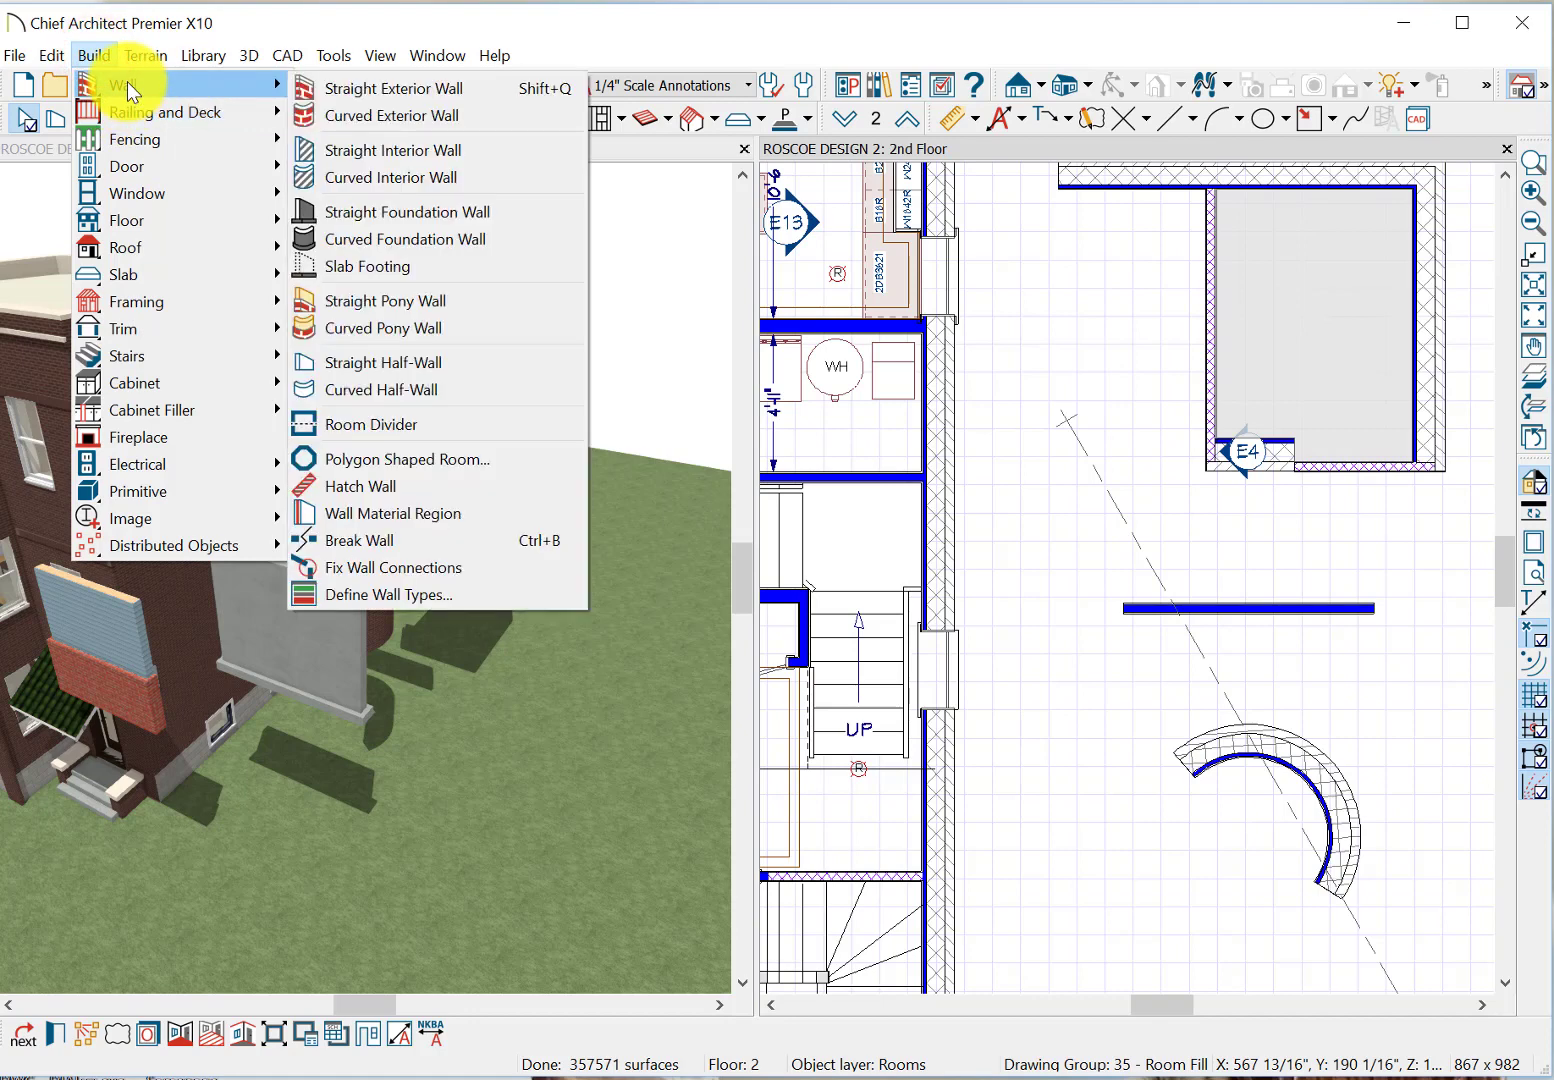
pyautogui.click(463, 596)
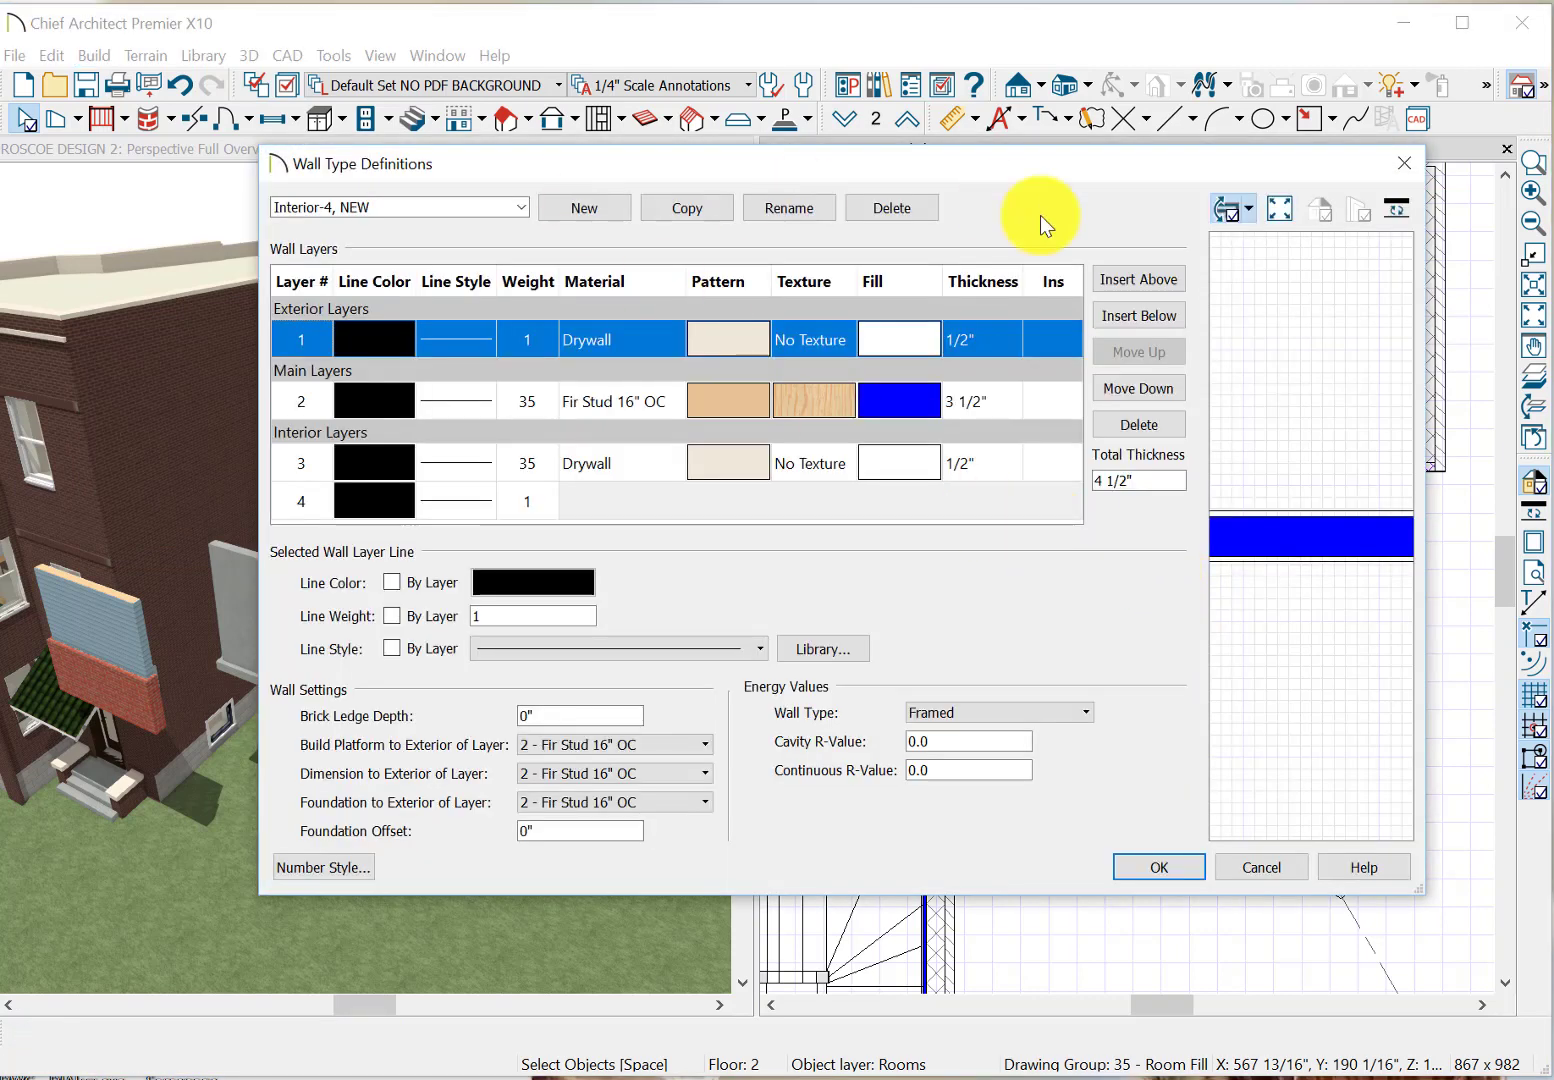
pyautogui.click(522, 206)
pyautogui.click(539, 416)
pyautogui.moveTo(545, 637); pyautogui.dragTo(568, 505)
pyautogui.scroll(-1, 568, 505)
pyautogui.scroll(-3, 568, 505)
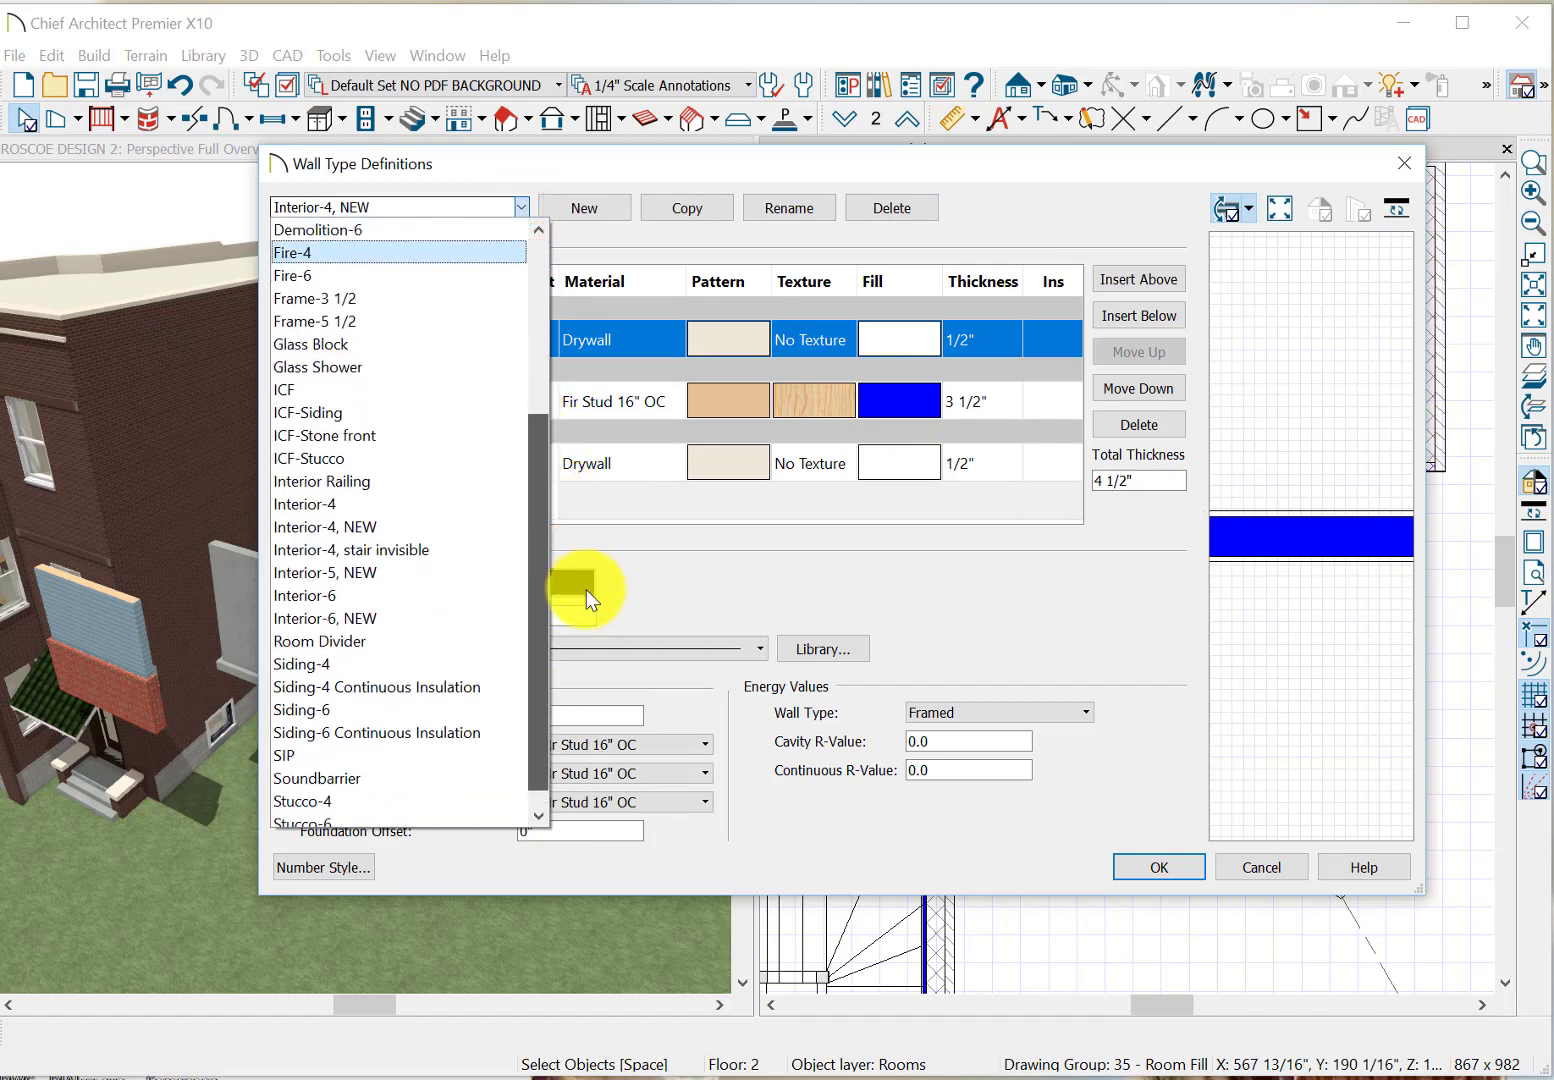
pyautogui.click(317, 505)
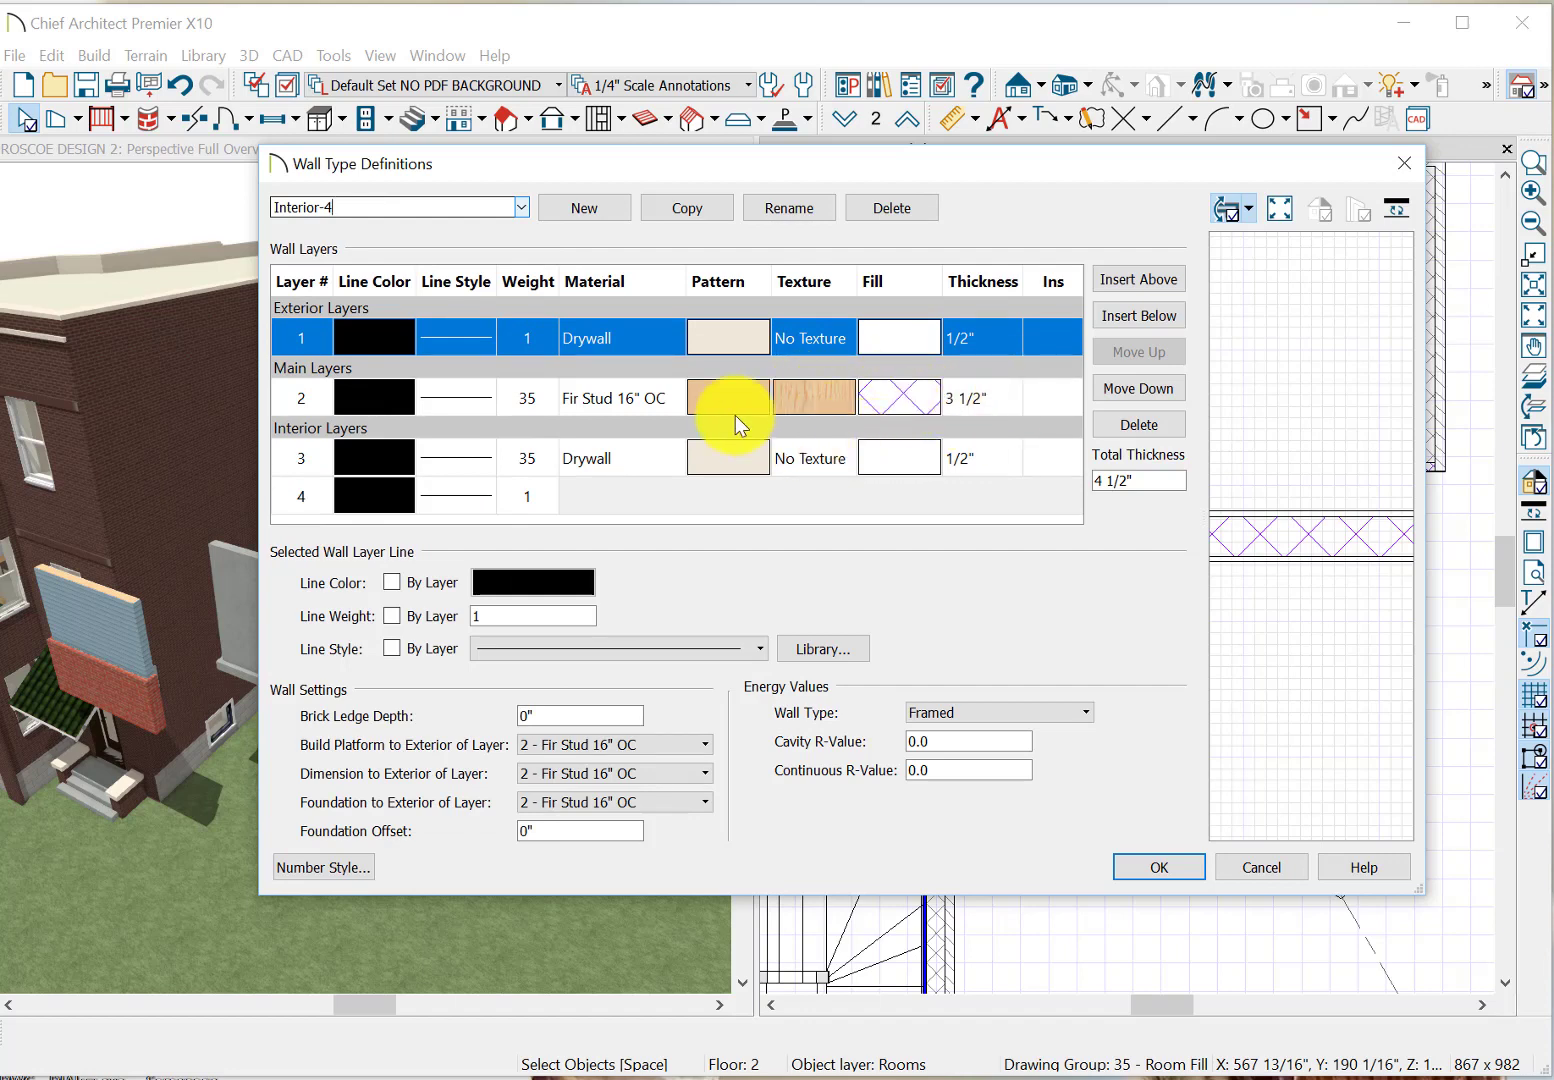
# Give the Fir Stud layer a purple Angle Cross Hatch fill.
pyautogui.doubleClick(903, 397)
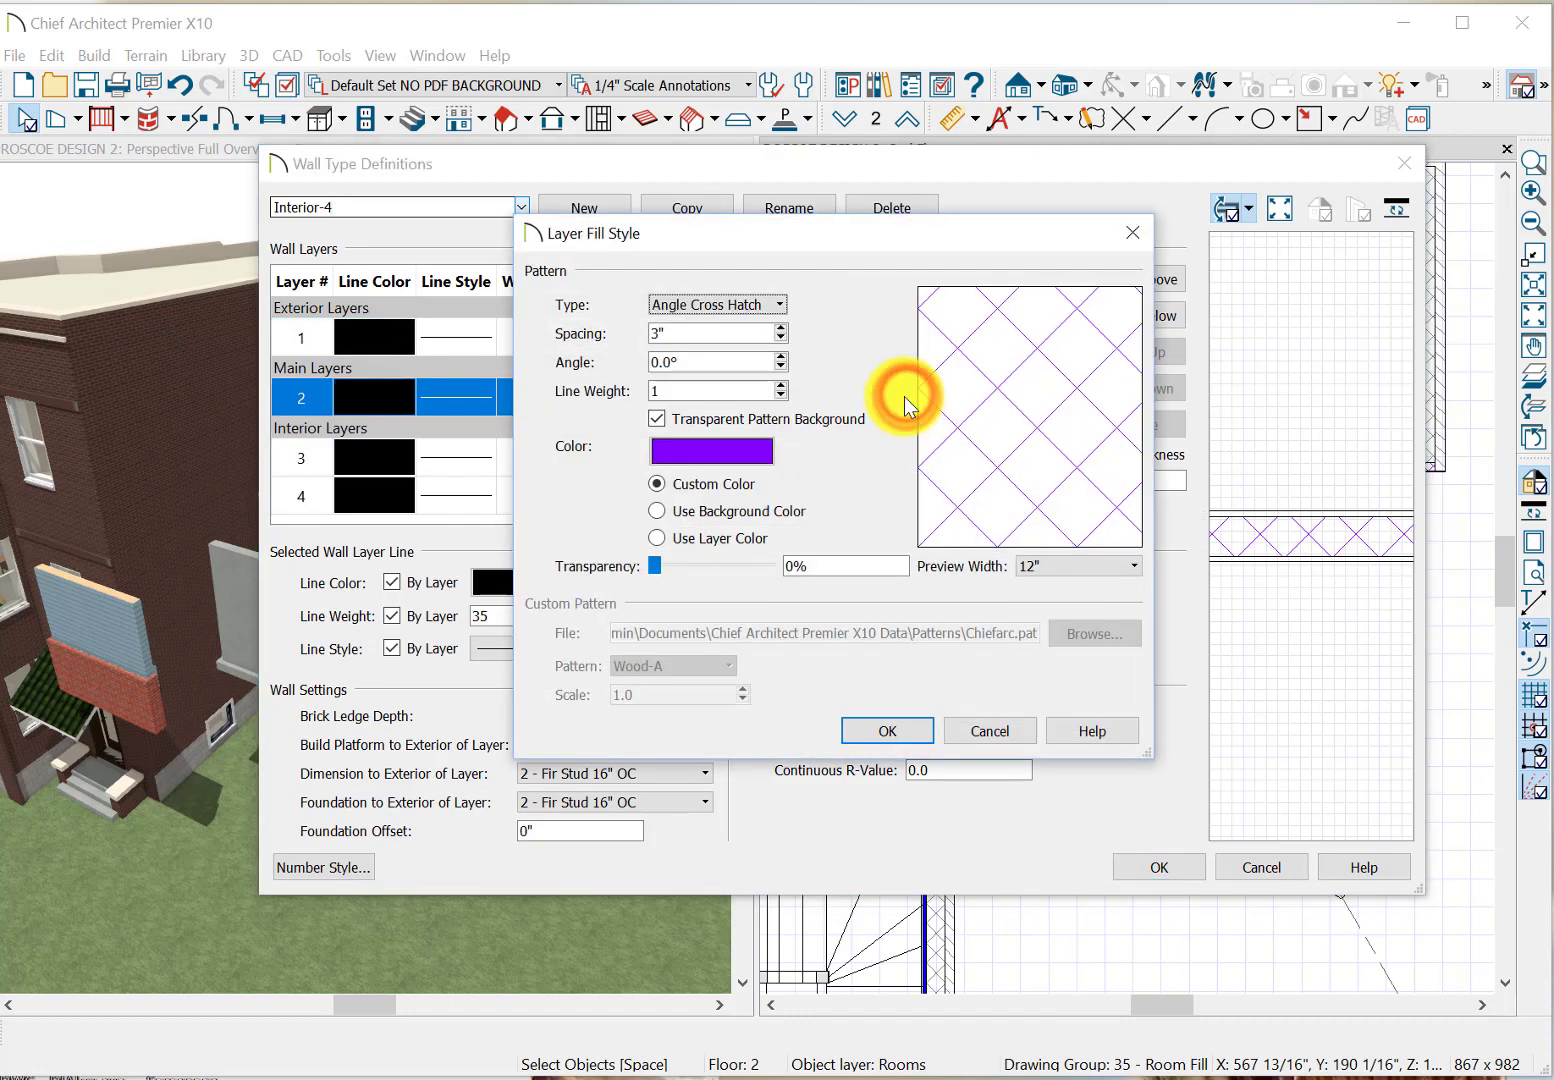
pyautogui.click(705, 447)
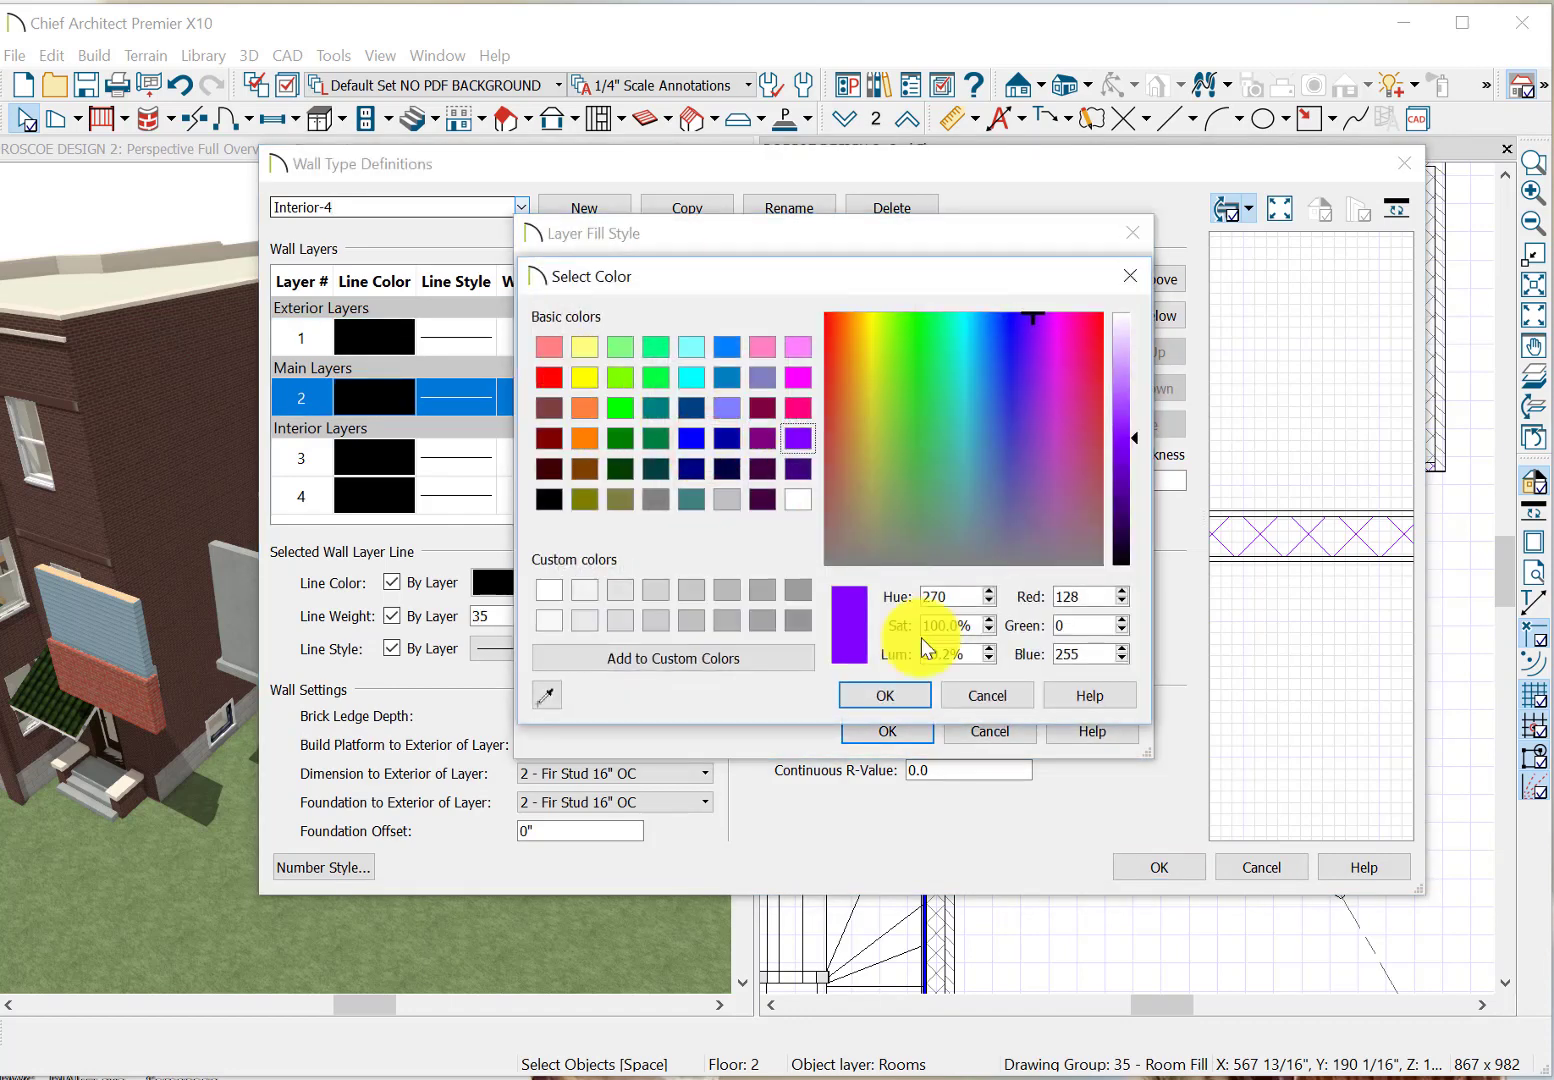
pyautogui.click(895, 694)
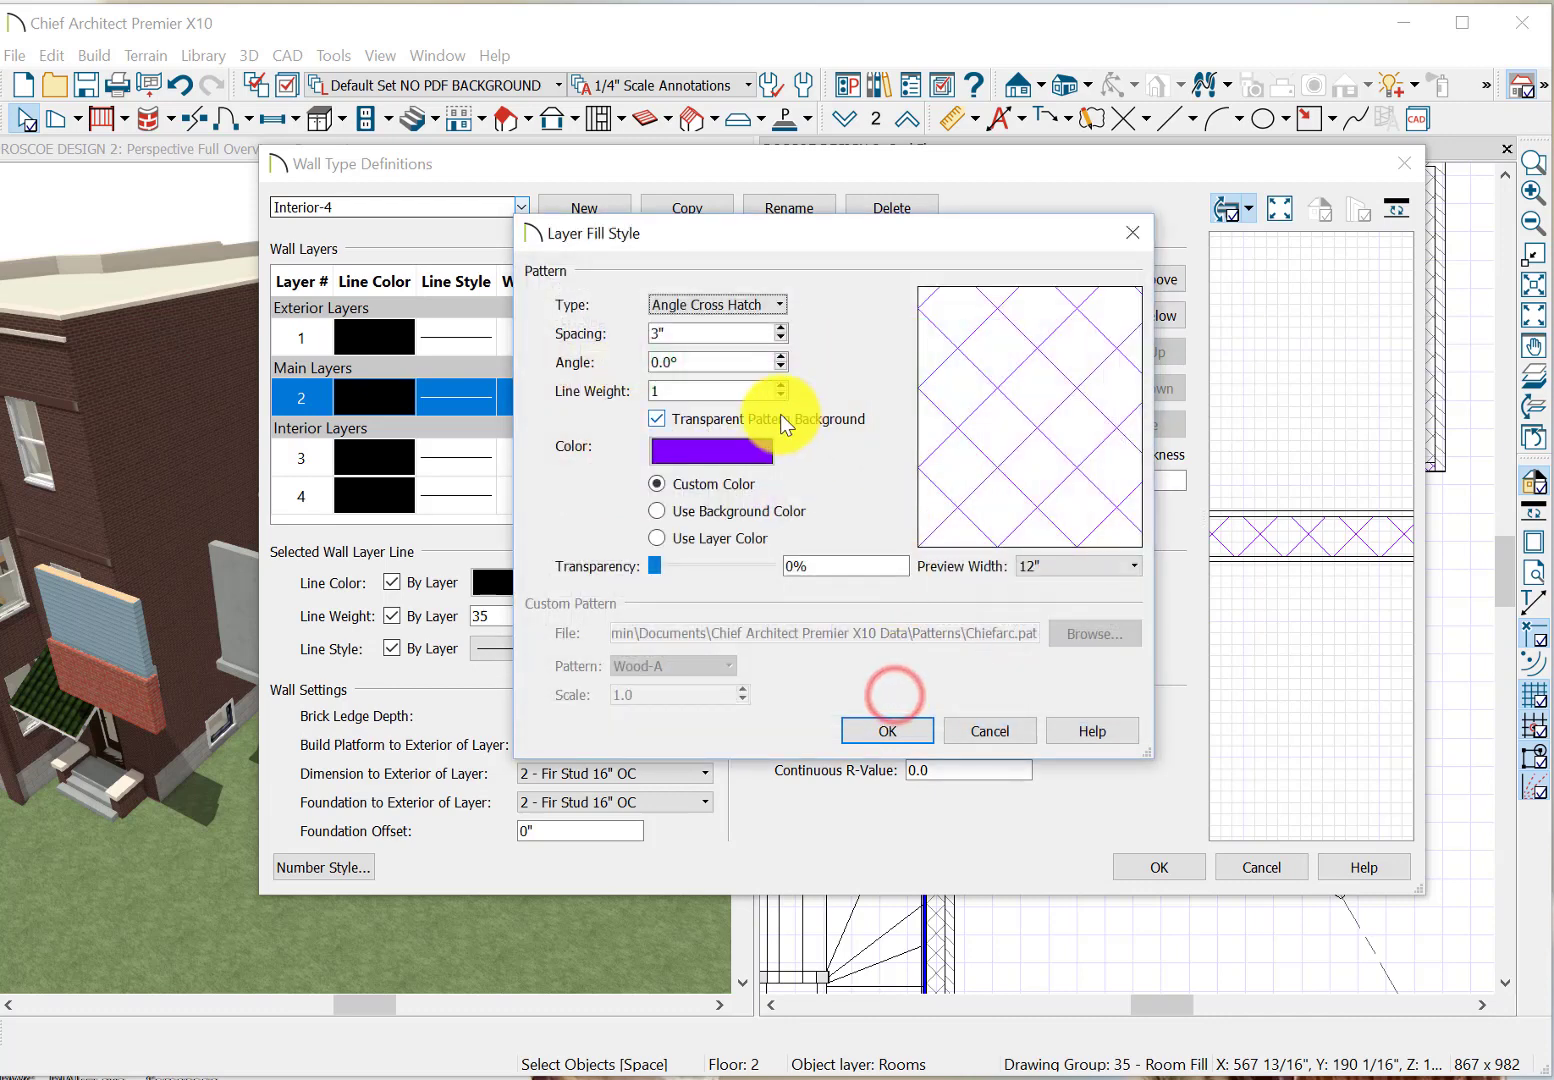
pyautogui.click(901, 731)
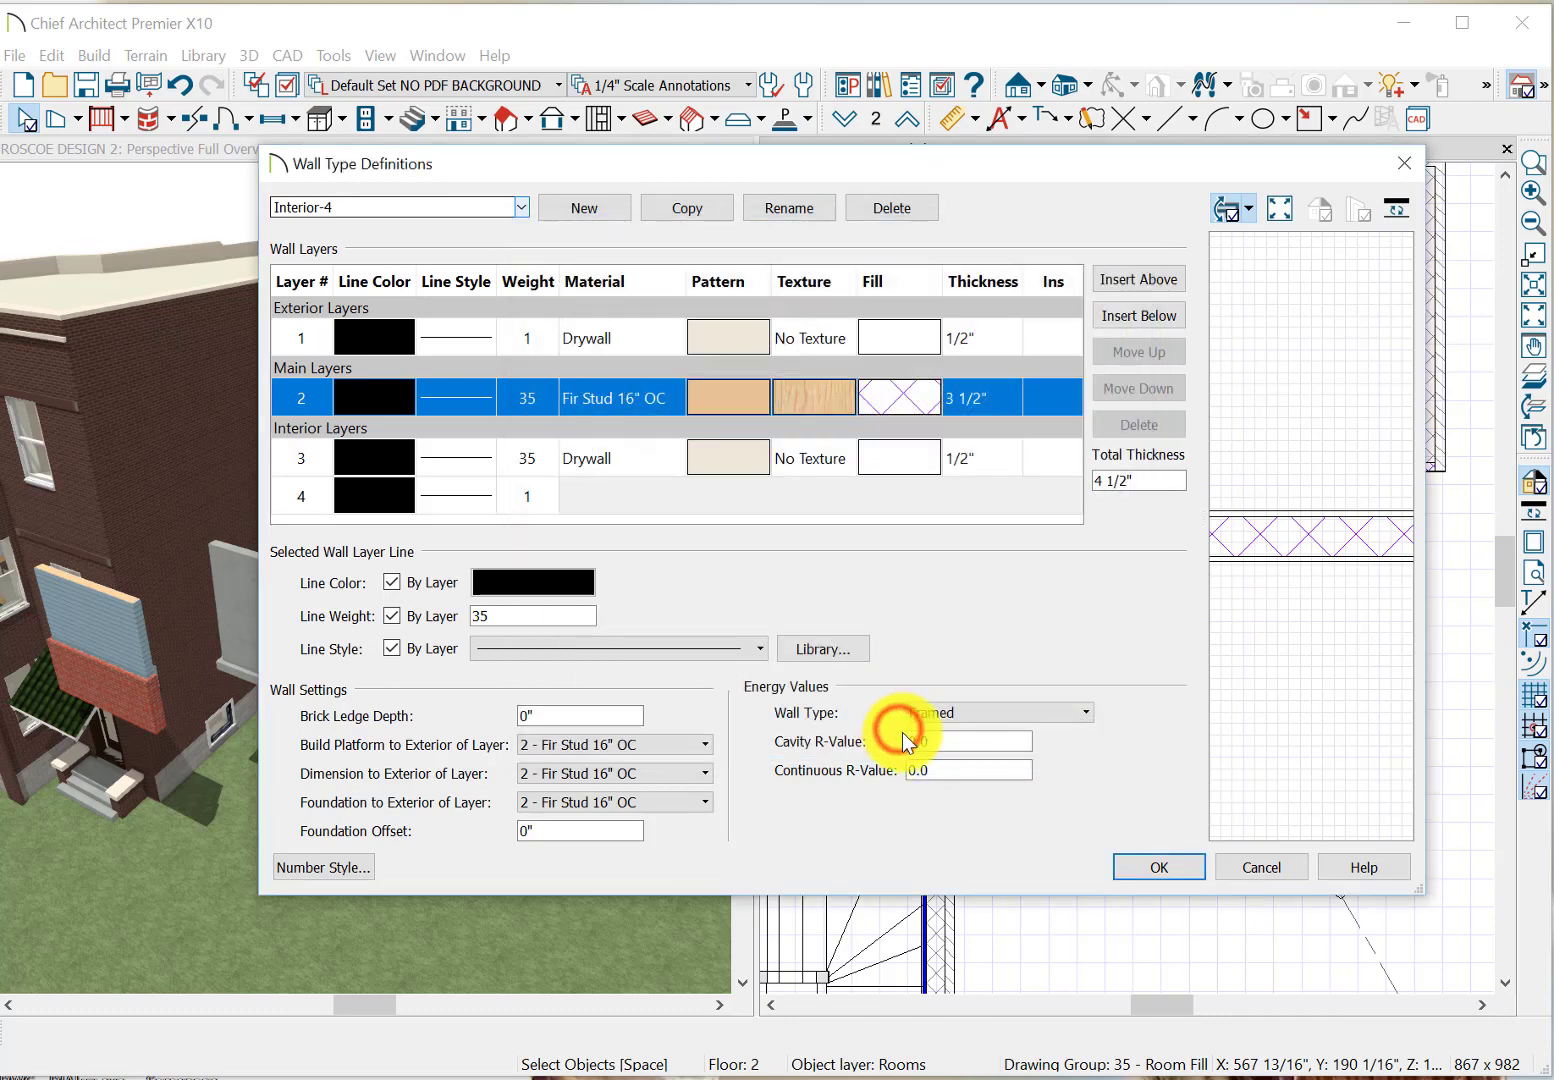
pyautogui.click(1157, 867)
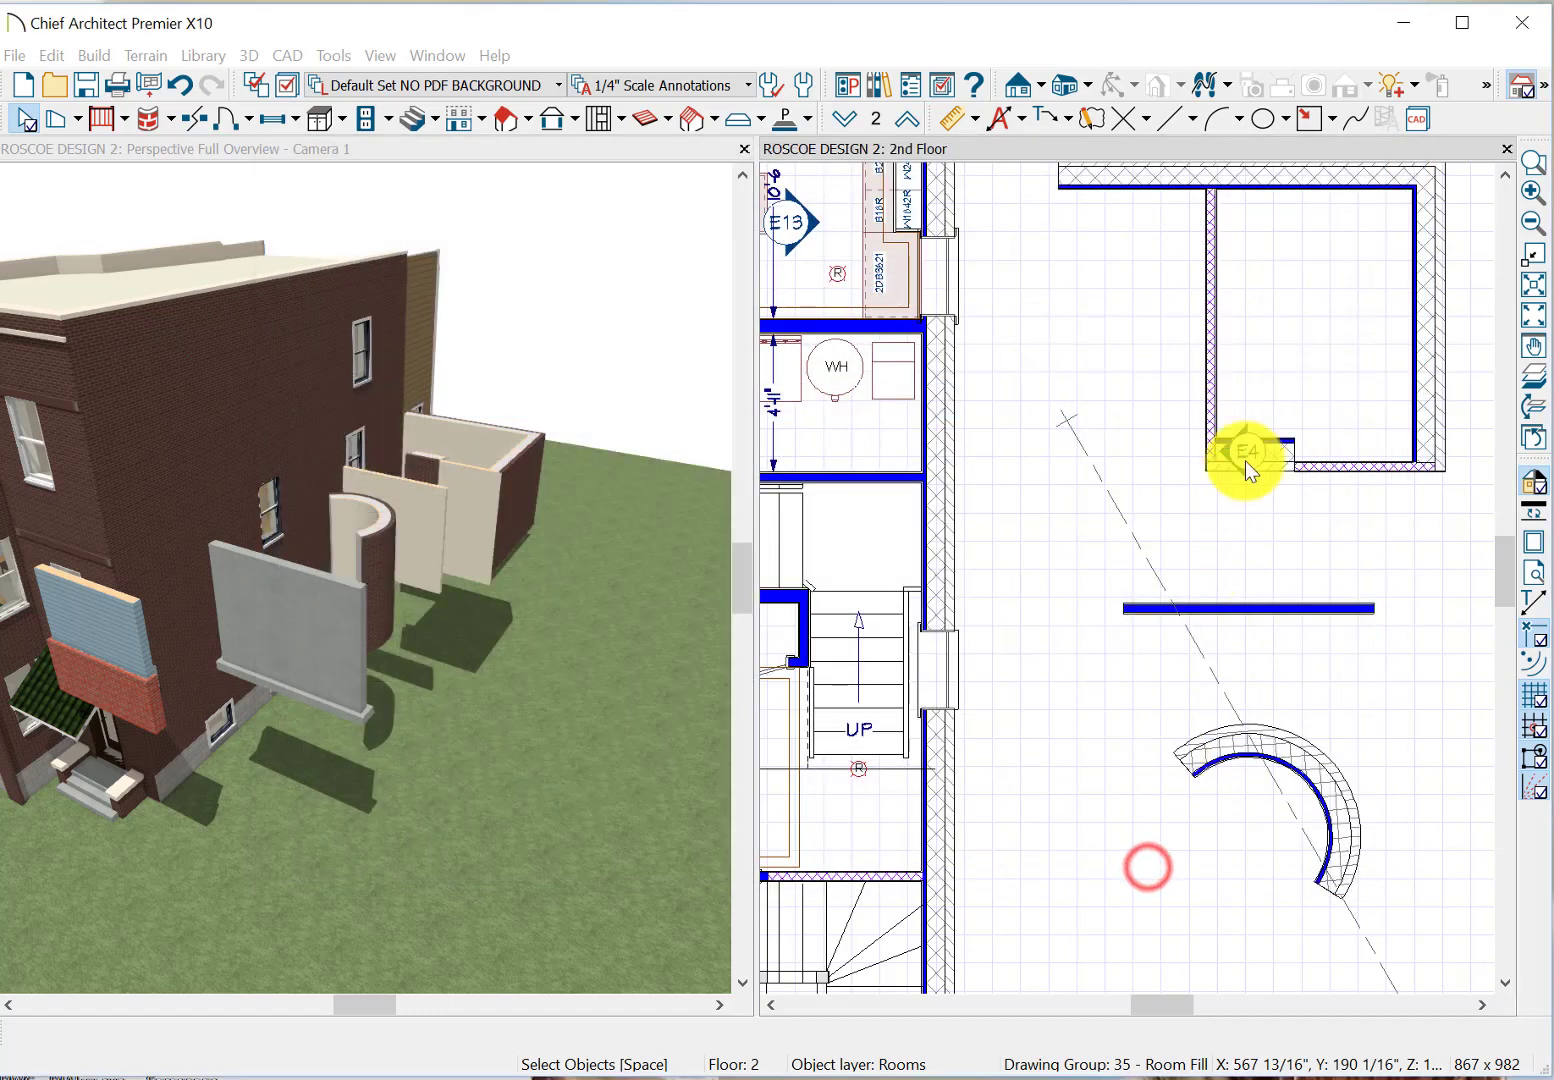